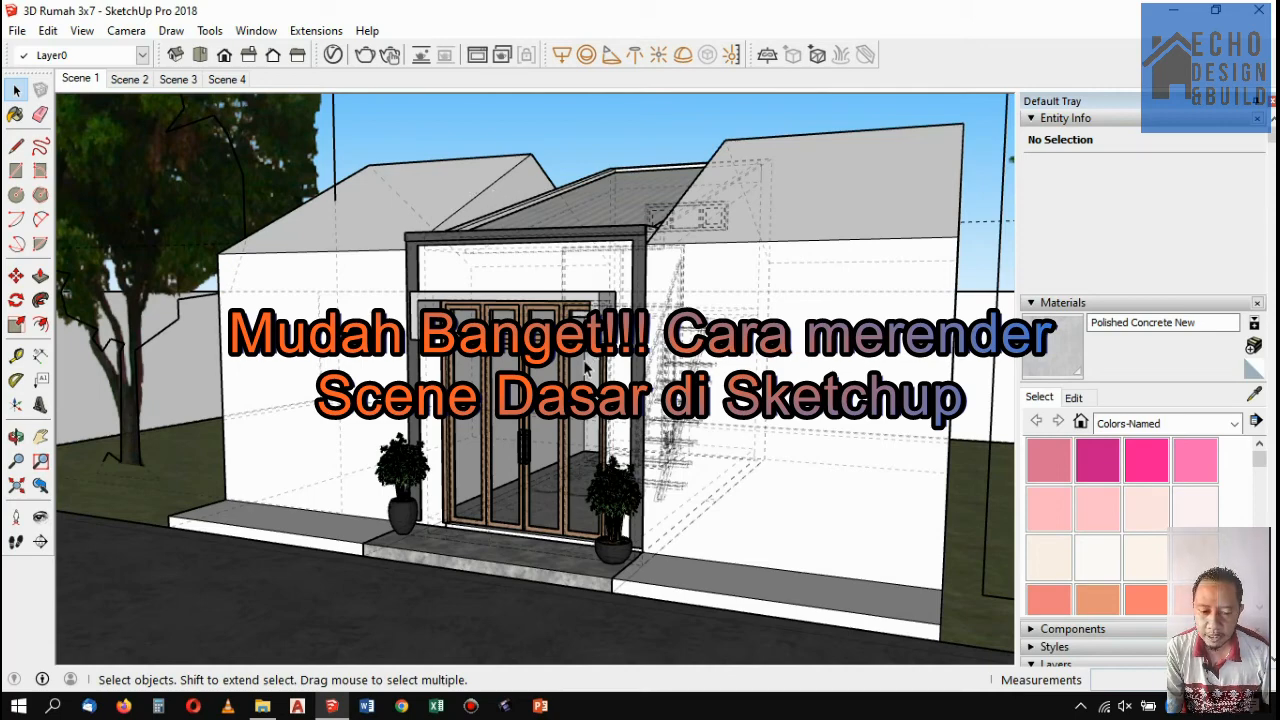
Open the V-Ray Asset Editor and expand its material parameters pane.
scroll(587, 369, up, 2)
scroll(619, 224, up, 1)
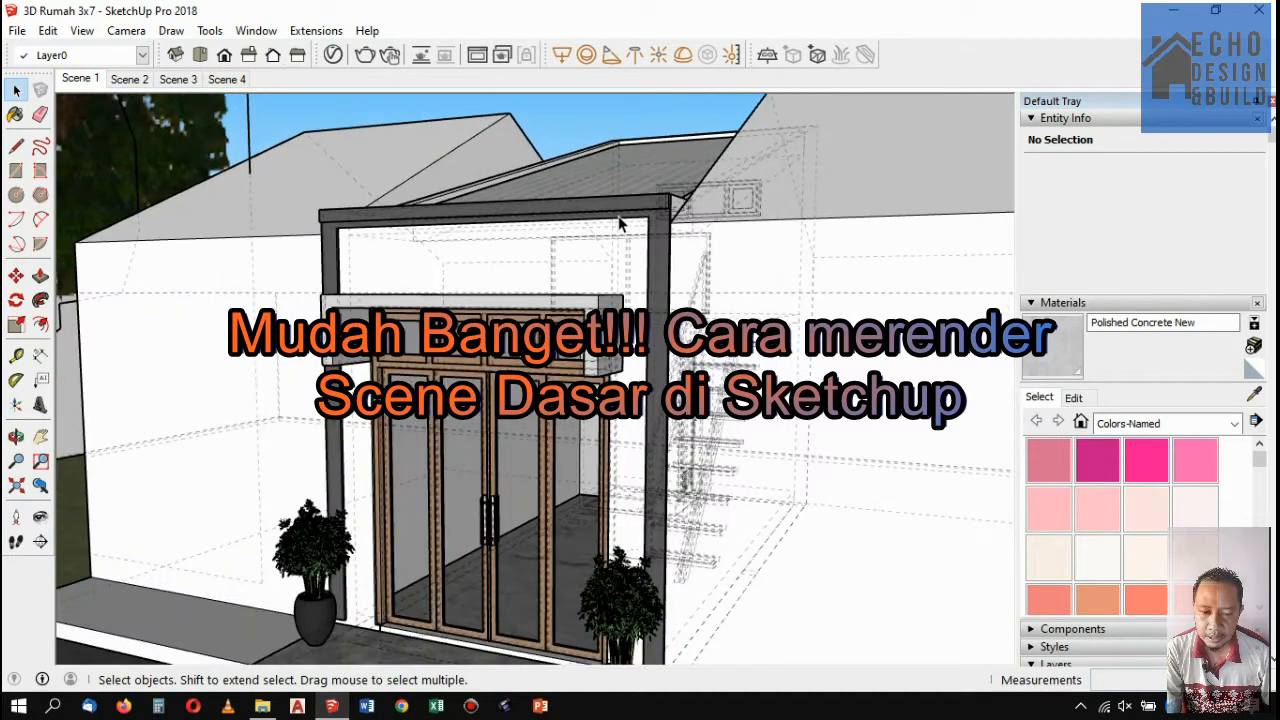
scroll(619, 224, down, 2)
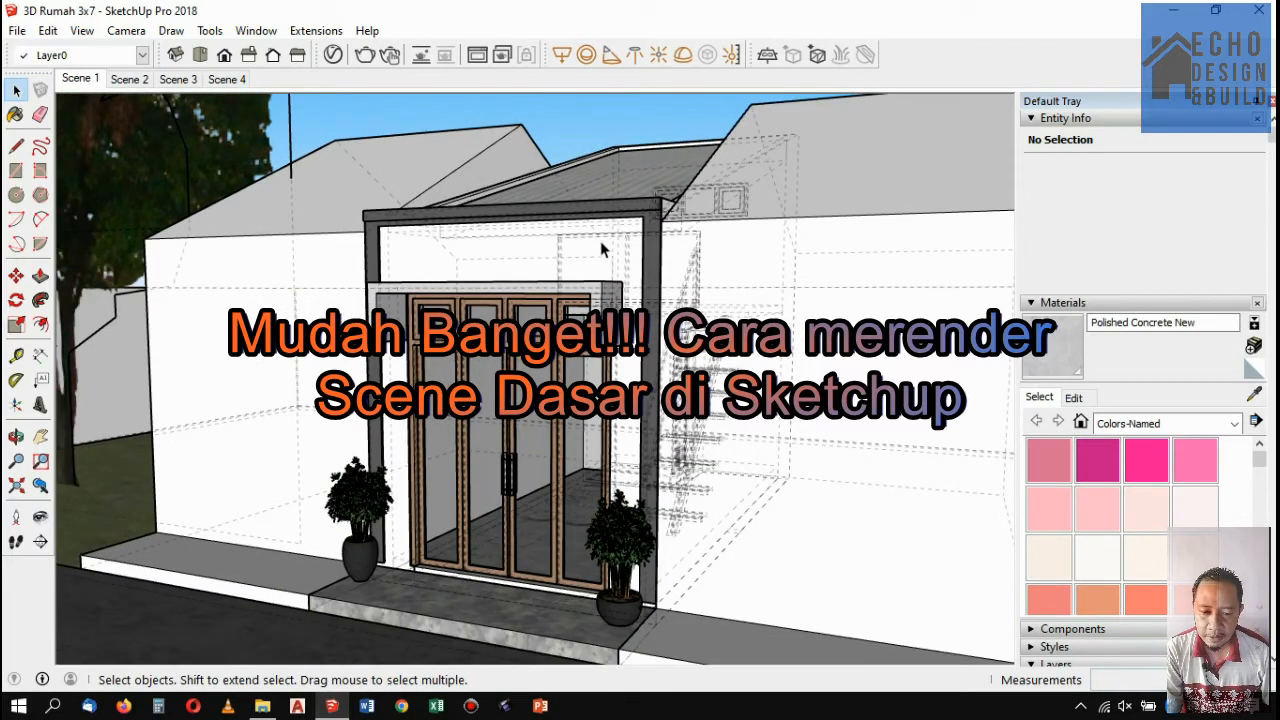
click(330, 57)
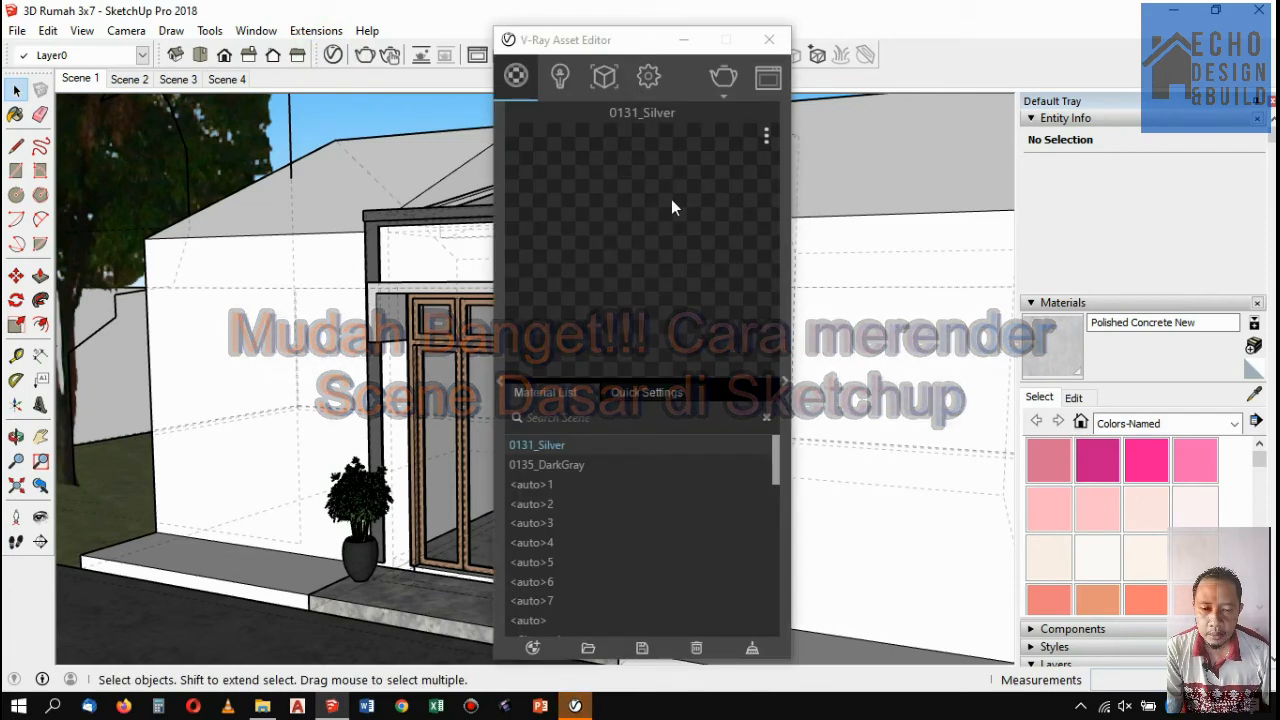
click(625, 45)
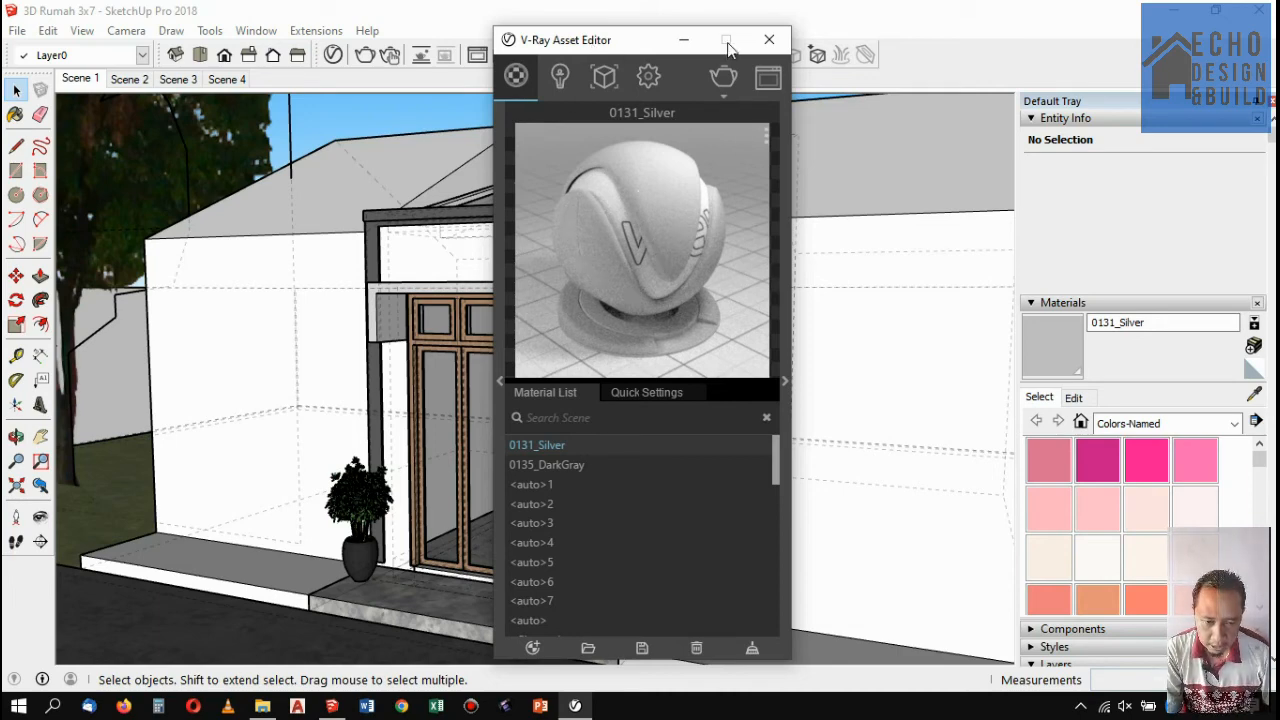
drag(596, 40, 436, 65)
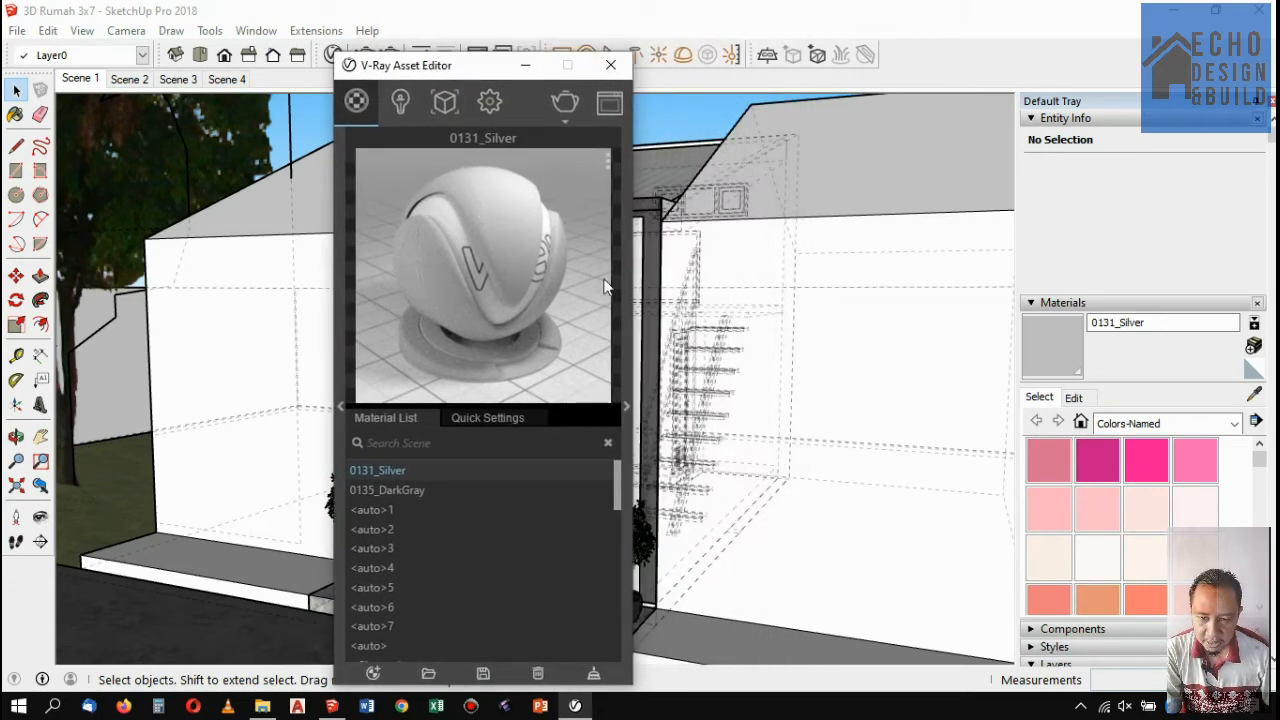
click(626, 407)
drag(495, 74, 481, 40)
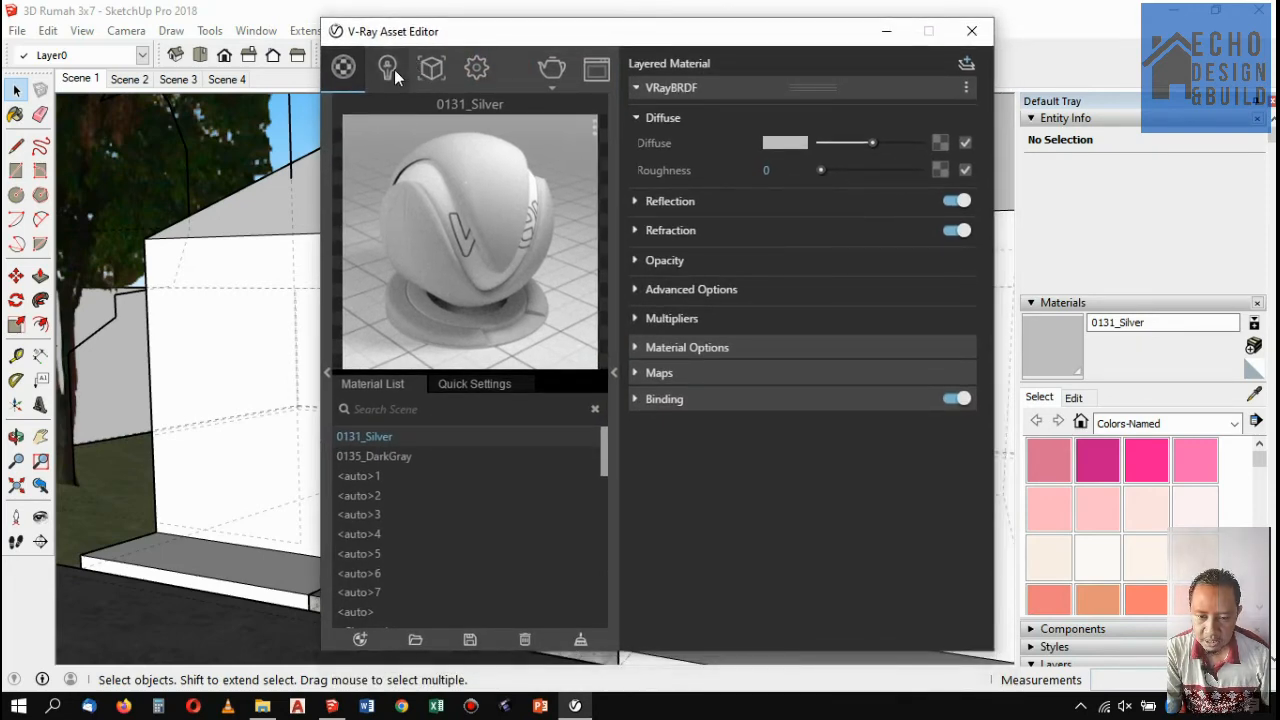
click(474, 40)
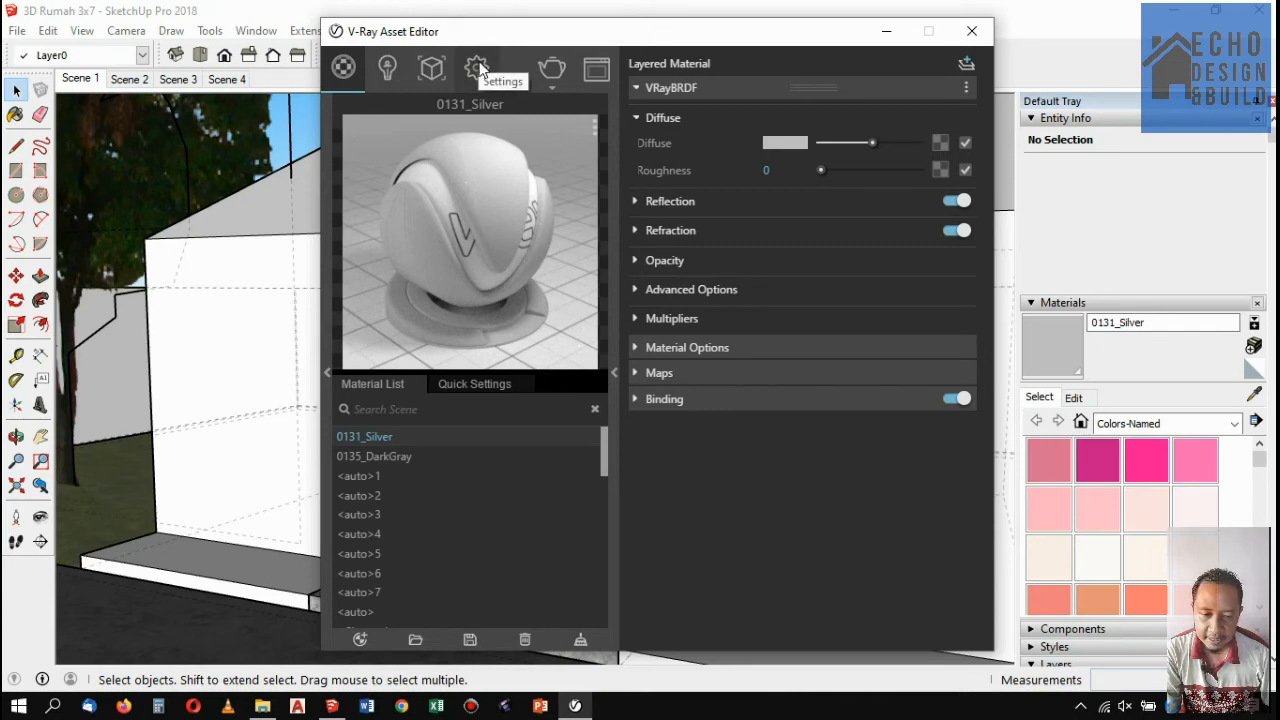
Set the V-Ray renderer quality to Medium in the render settings.
click(477, 68)
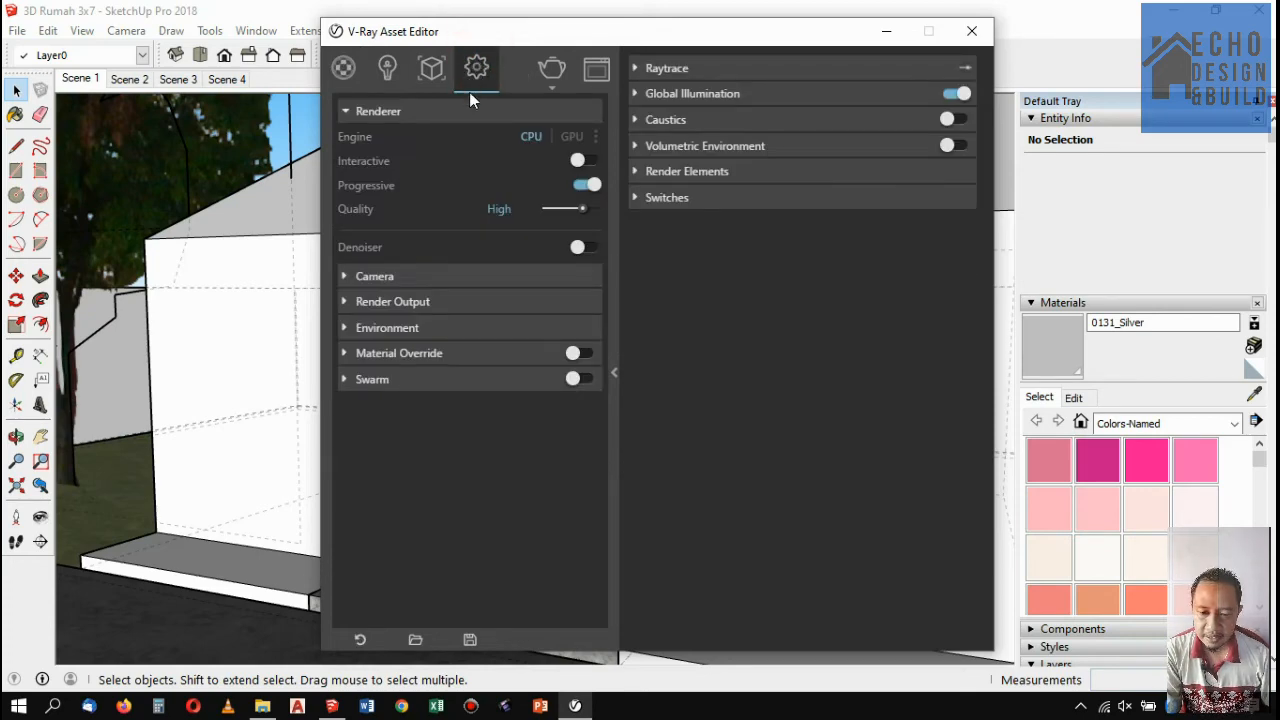
click(570, 209)
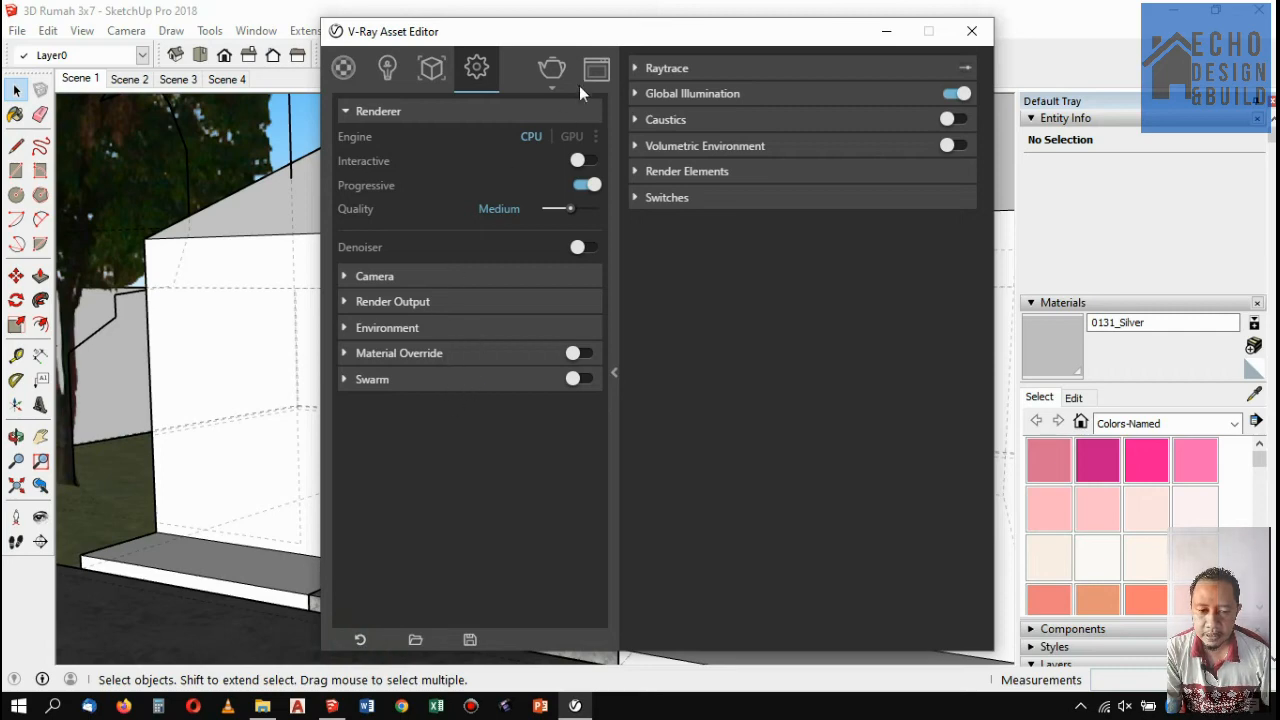
drag(623, 33, 581, 53)
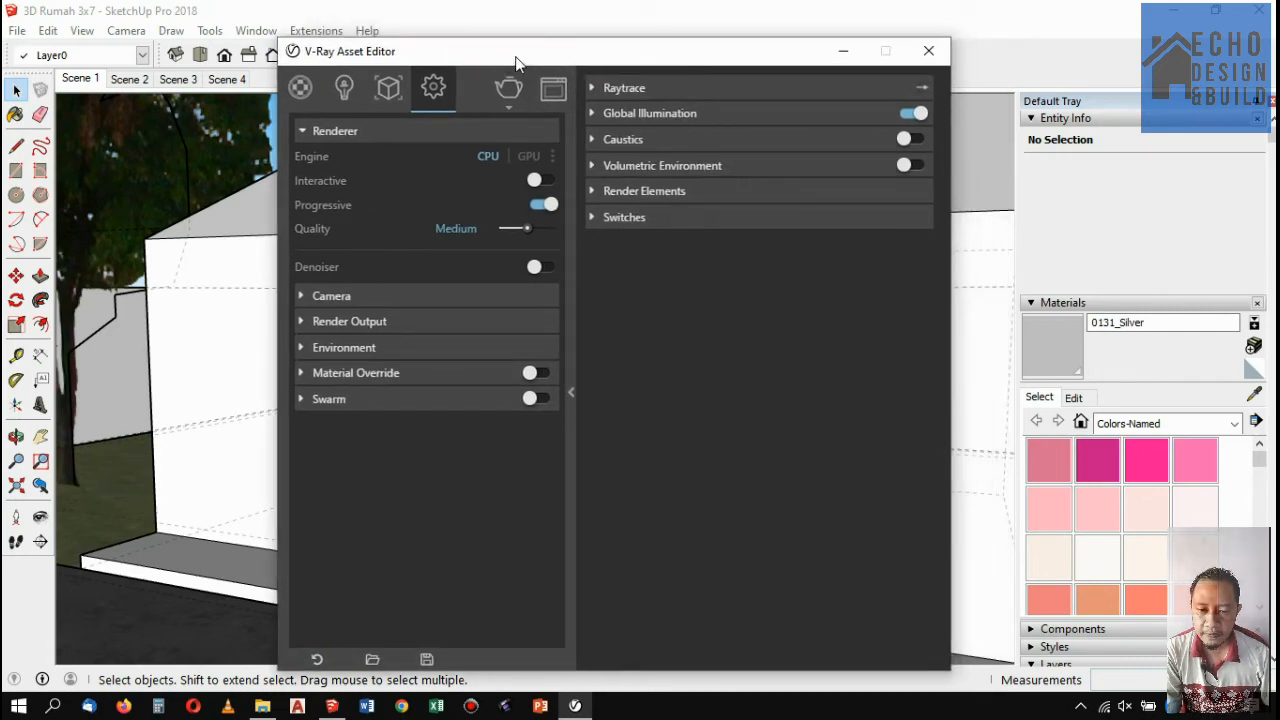
drag(529, 51, 504, 50)
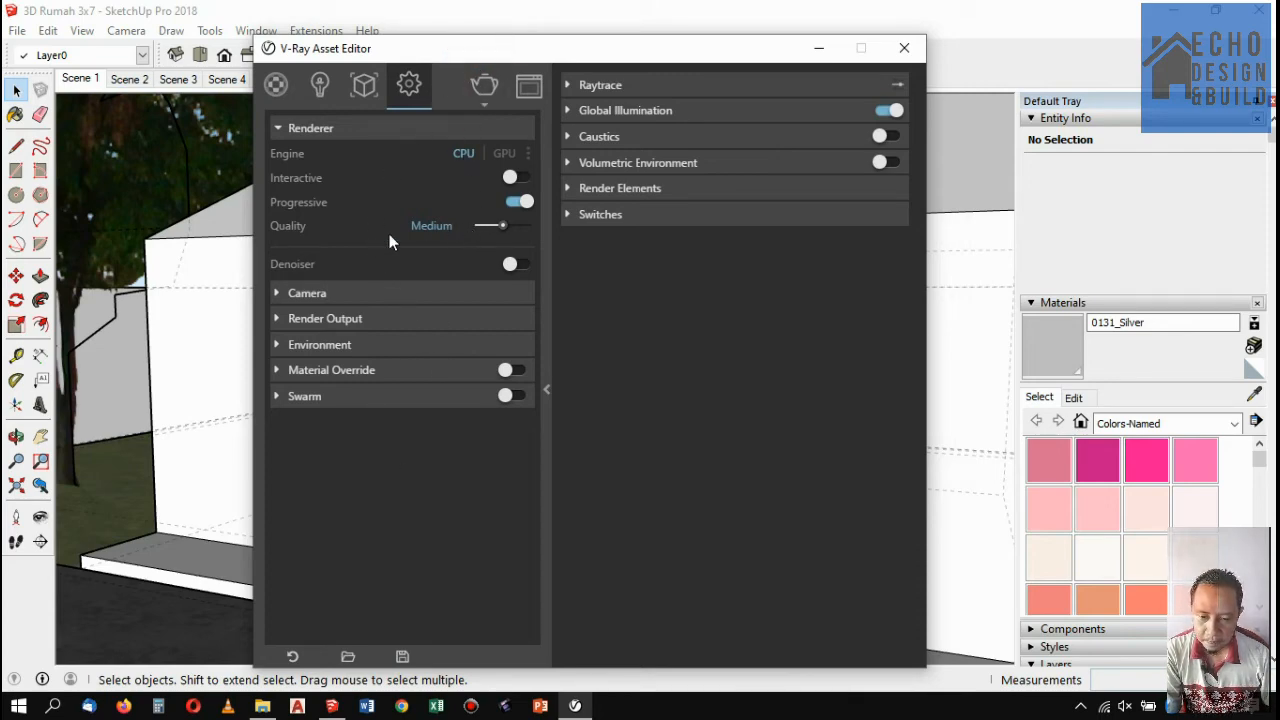
Expand the Camera, Raytrace, Global Illumination, Caustics and Volumetric Environment settings.
click(296, 294)
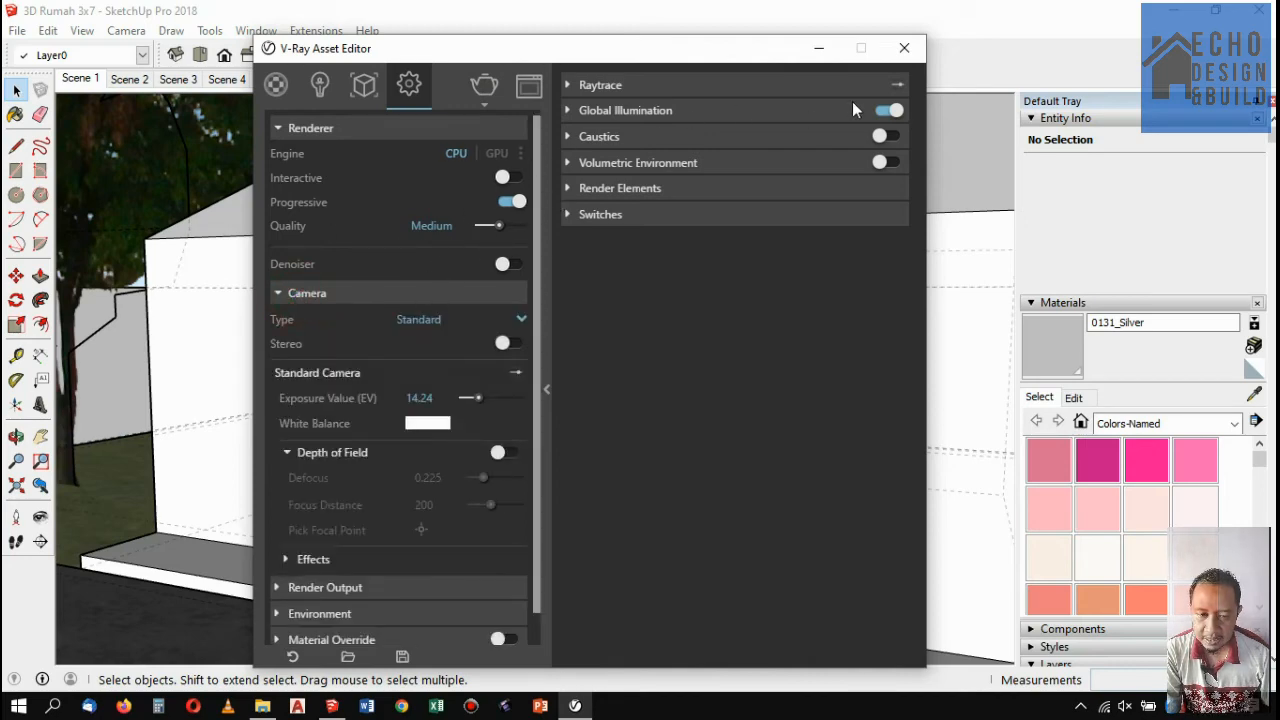
click(569, 85)
click(573, 168)
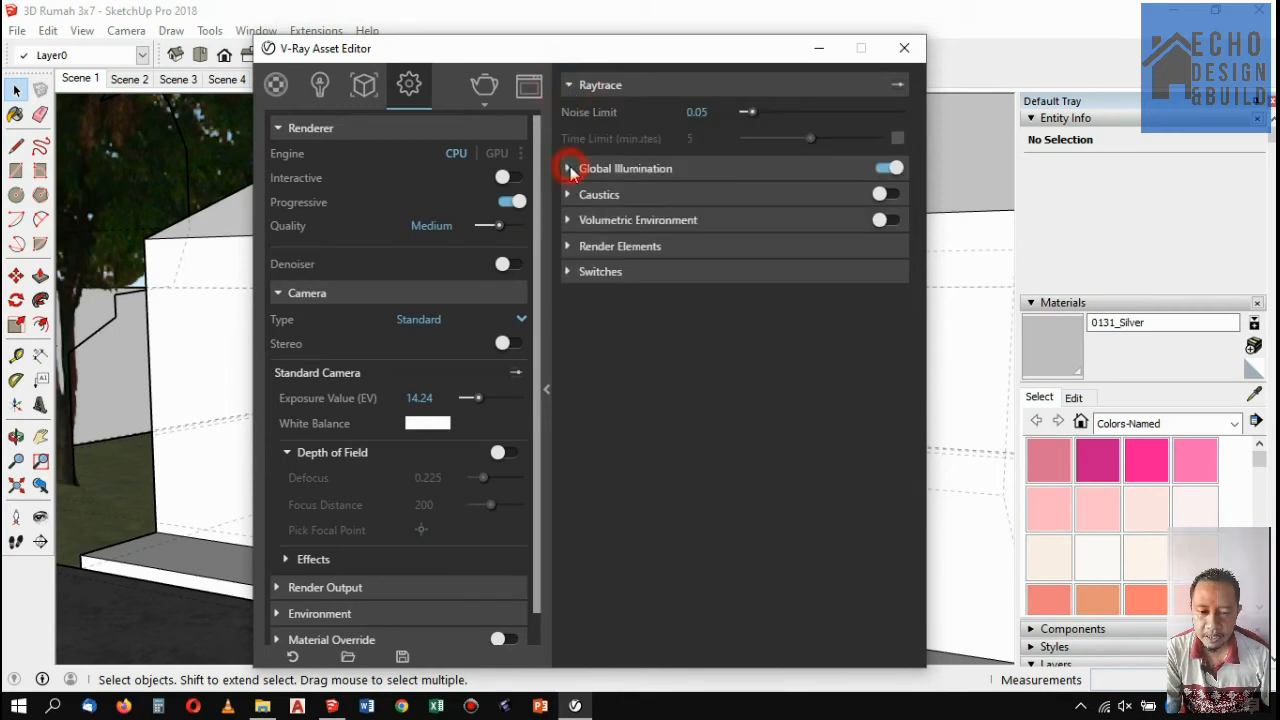
click(567, 415)
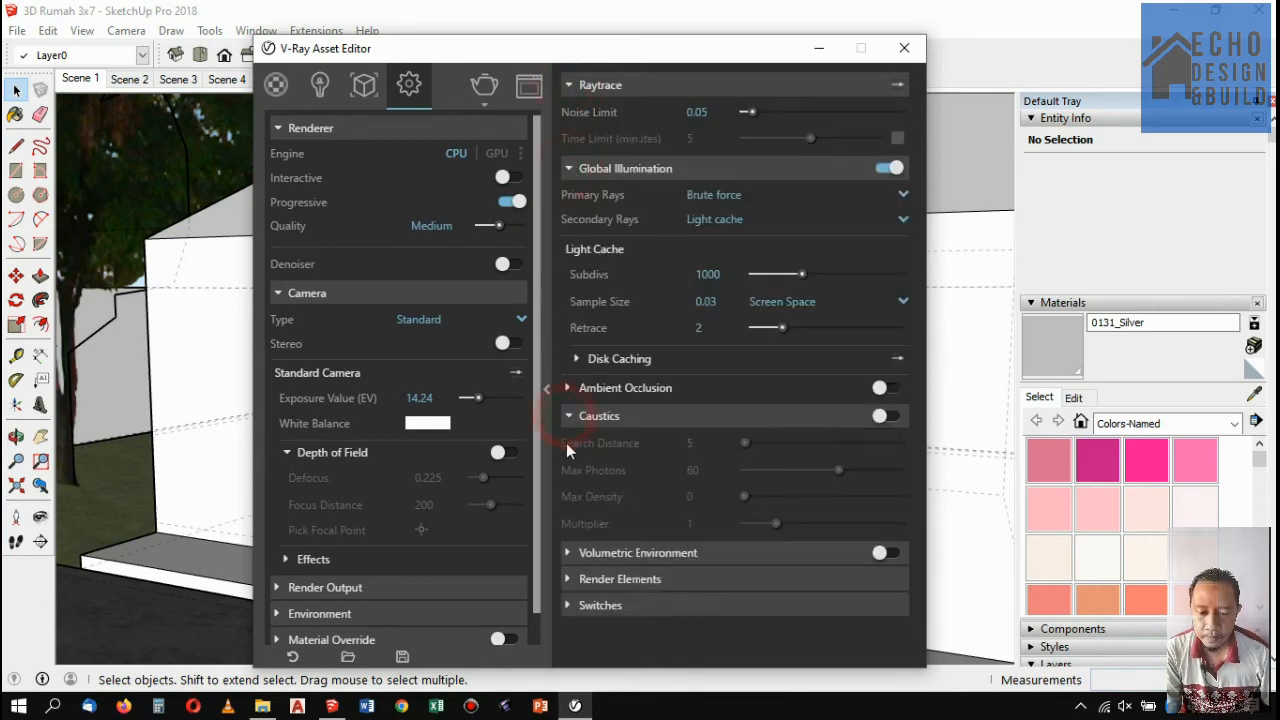
click(568, 553)
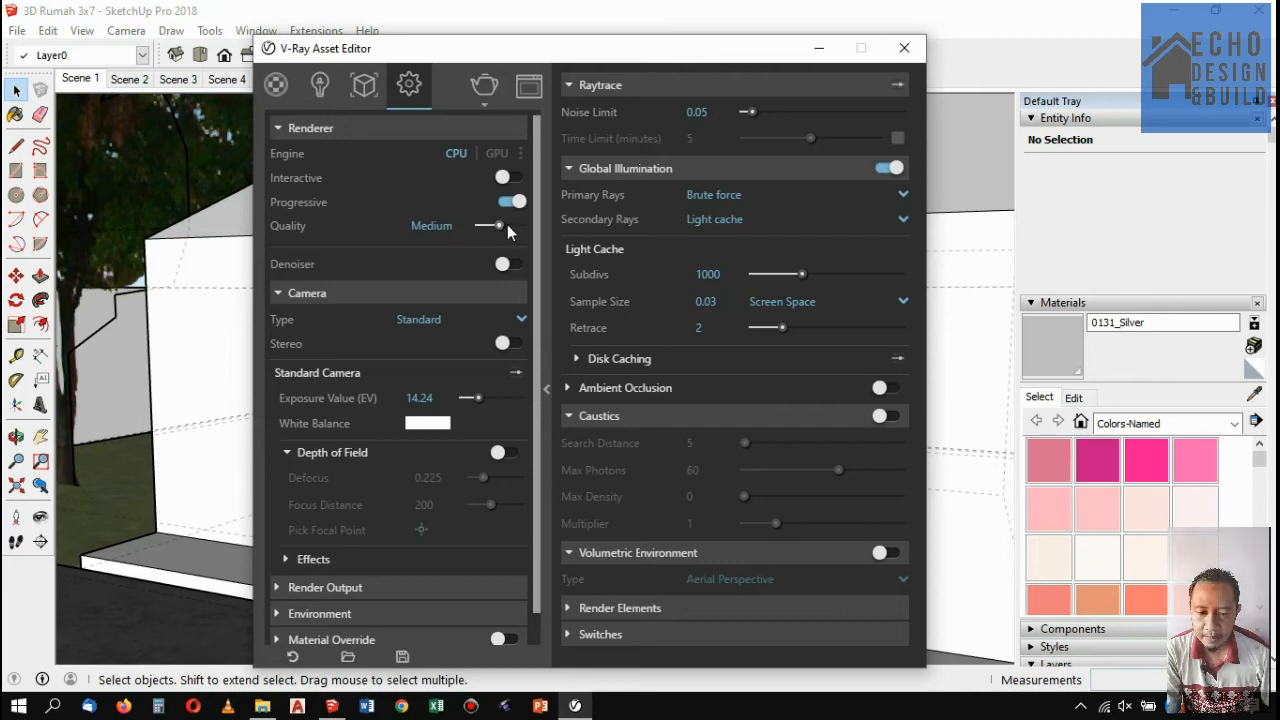
Compare how the Medium, High and Very High quality presets affect the raytrace and light cache values, ending on Medium.
drag(507, 226, 511, 226)
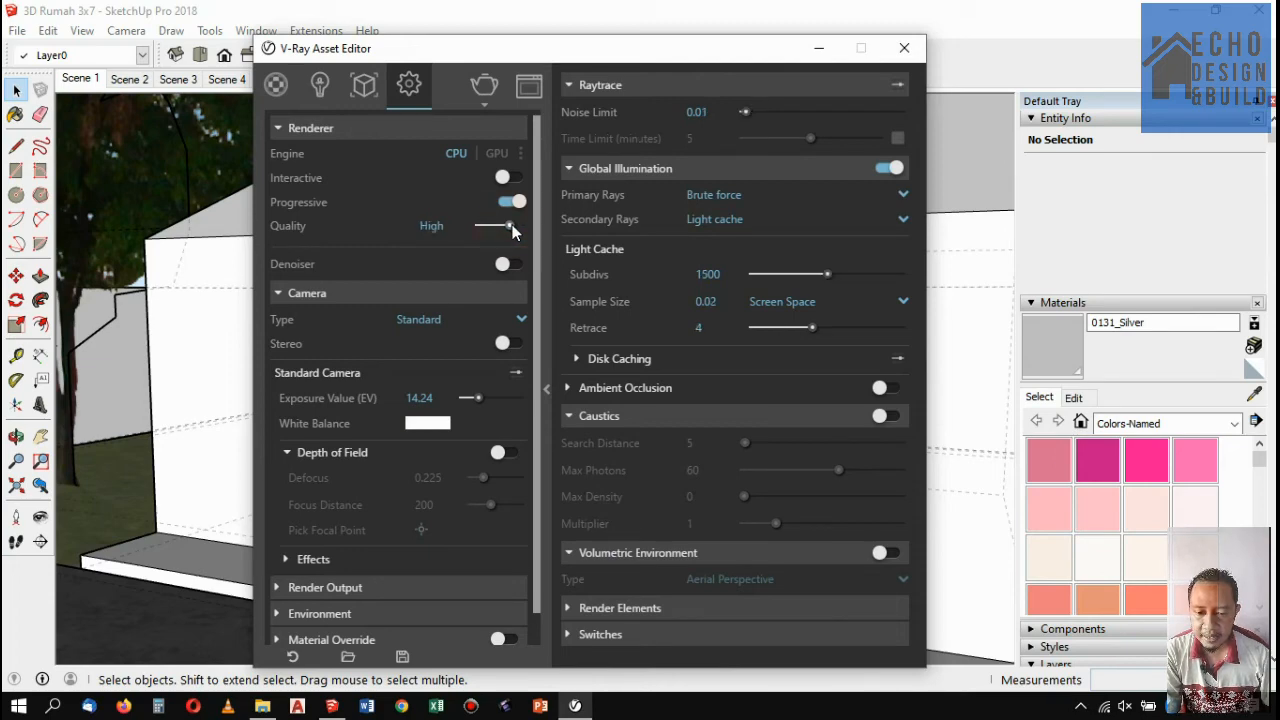
click(518, 228)
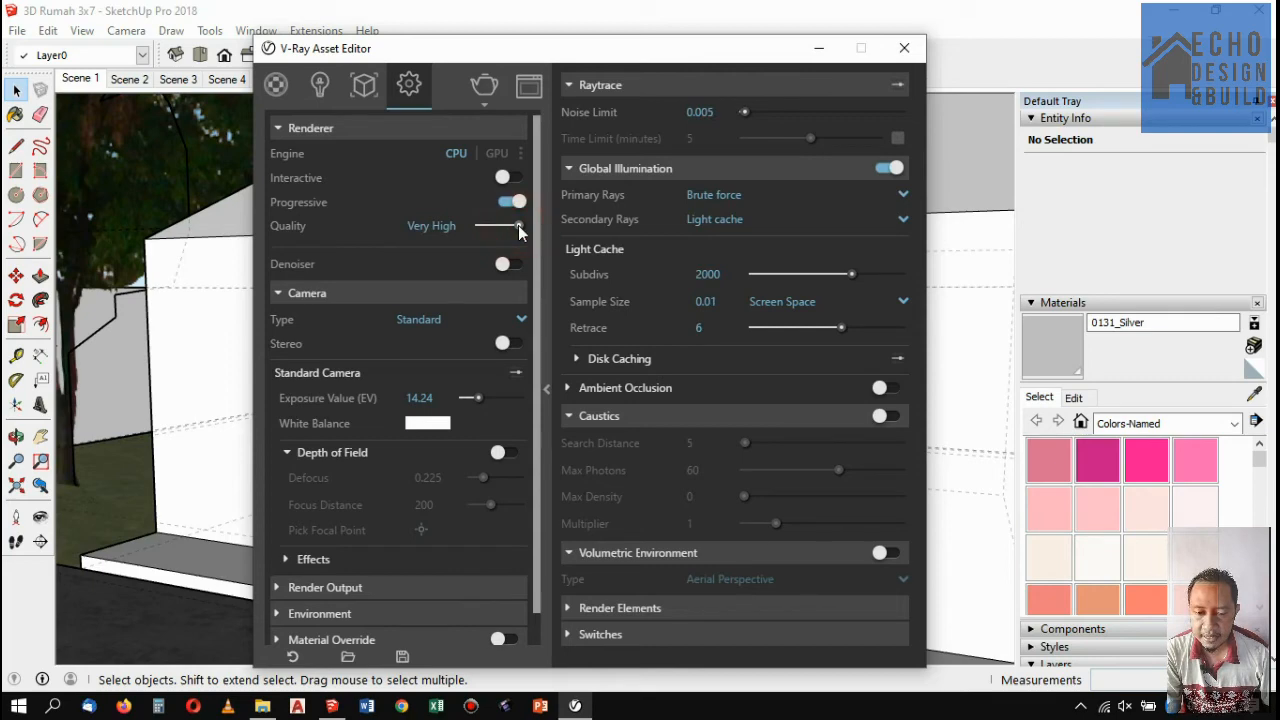
drag(516, 228, 509, 226)
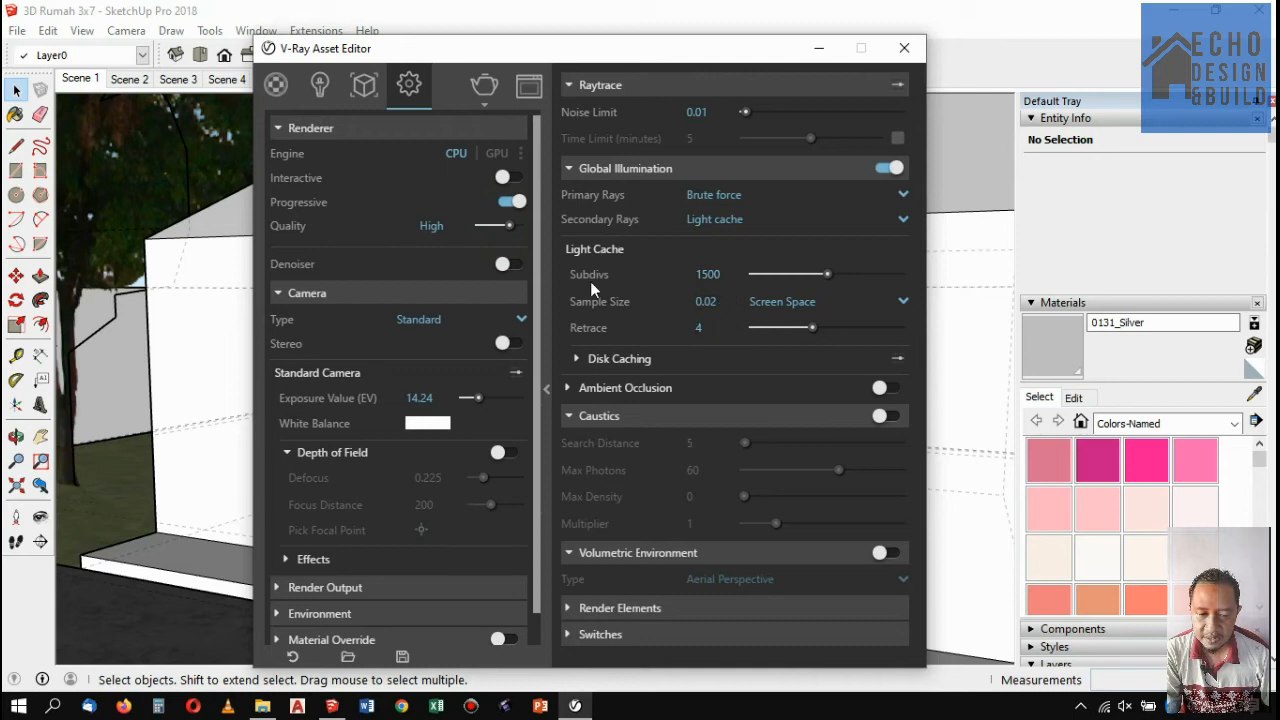
click(497, 228)
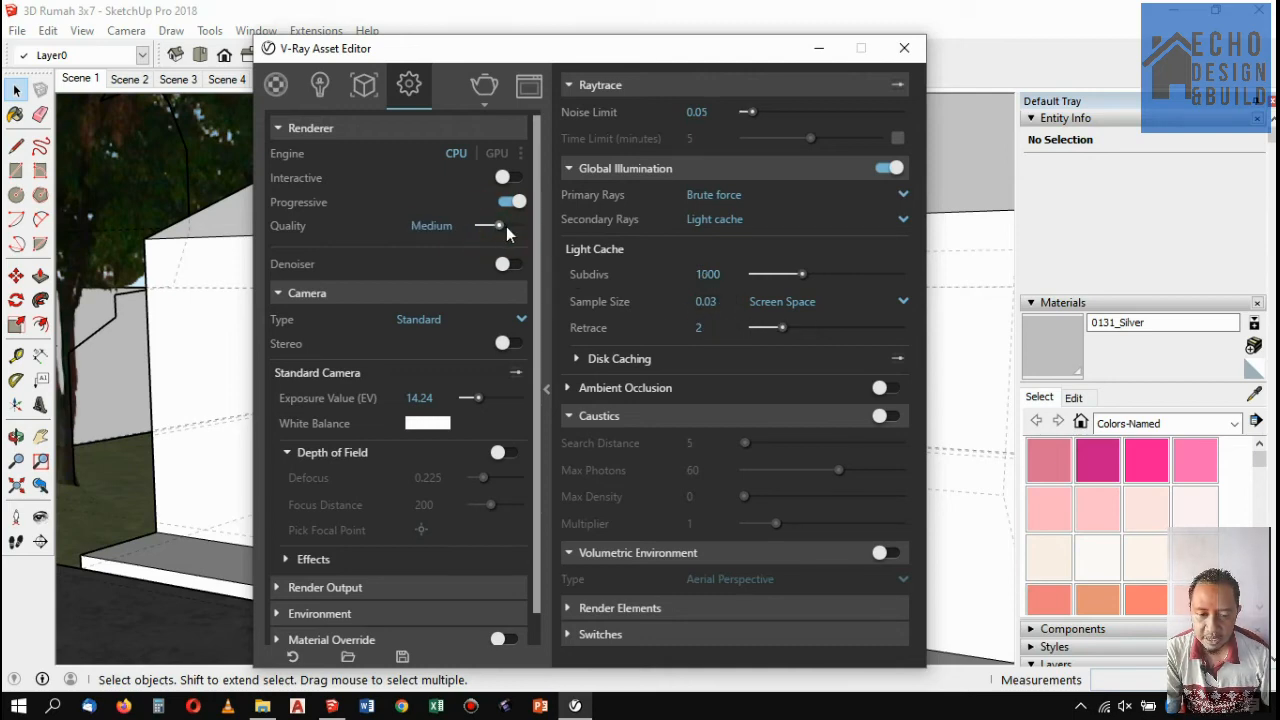
click(508, 229)
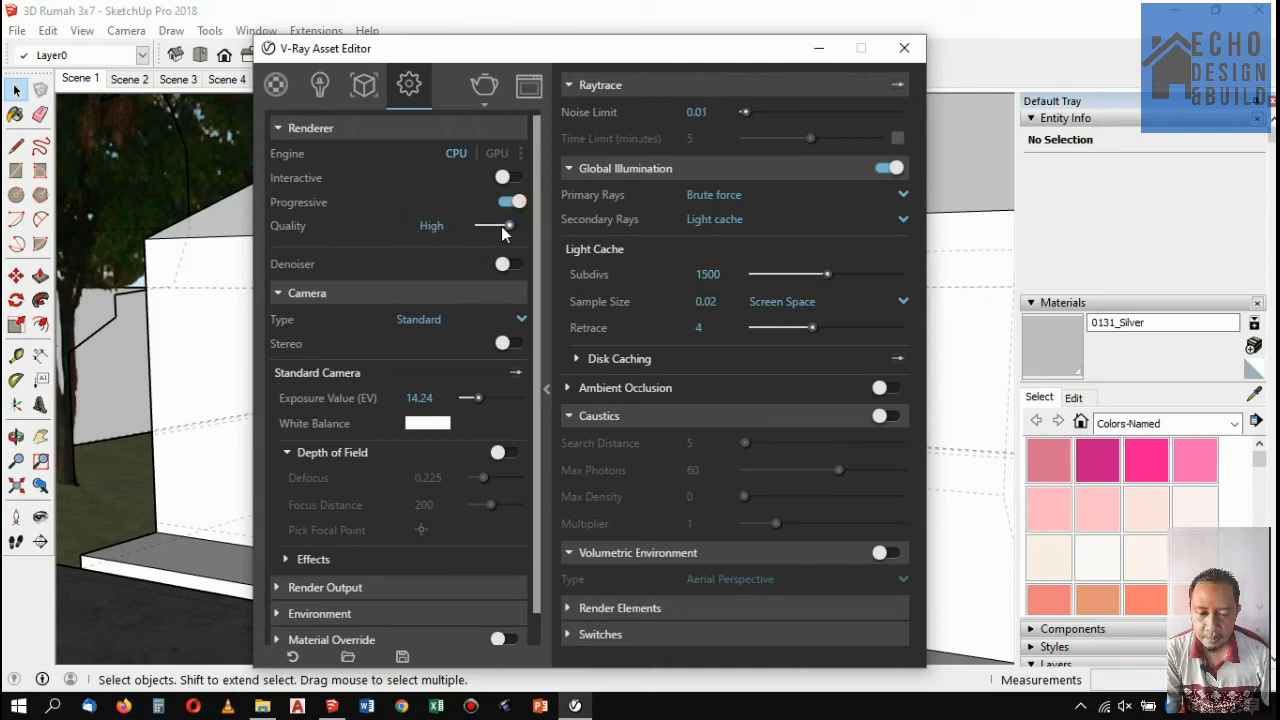
click(499, 227)
click(509, 227)
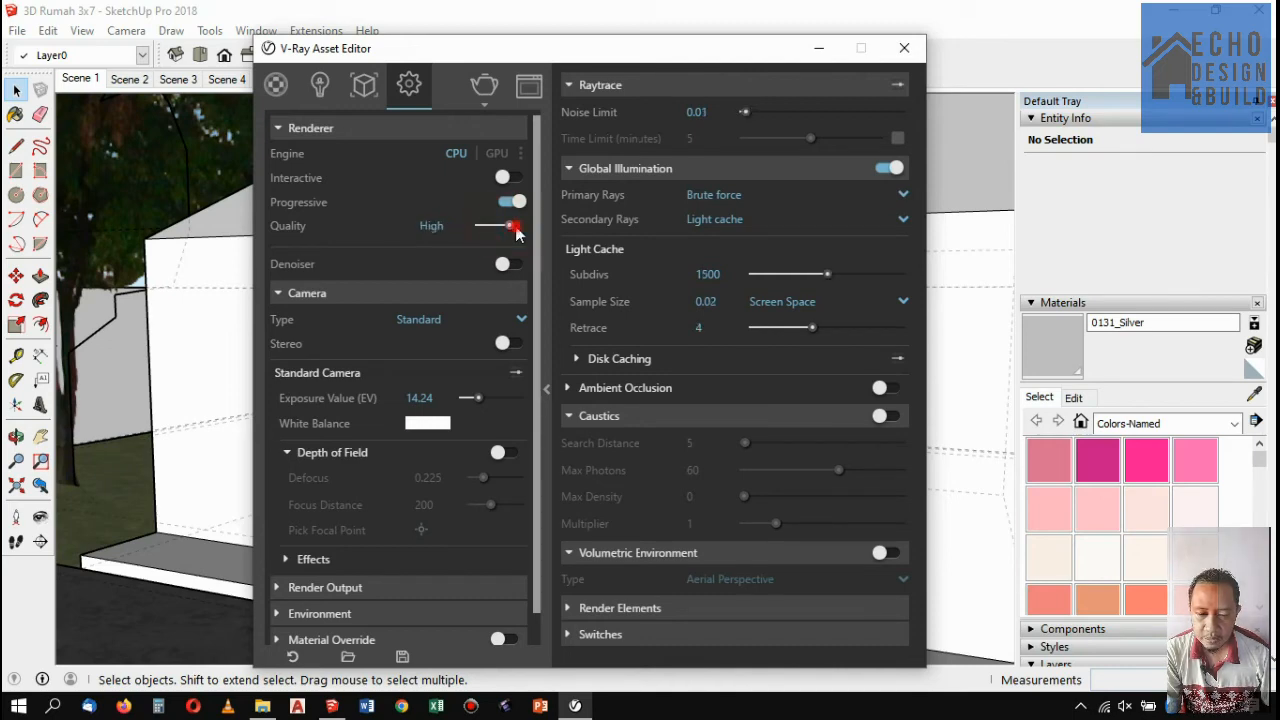
click(520, 227)
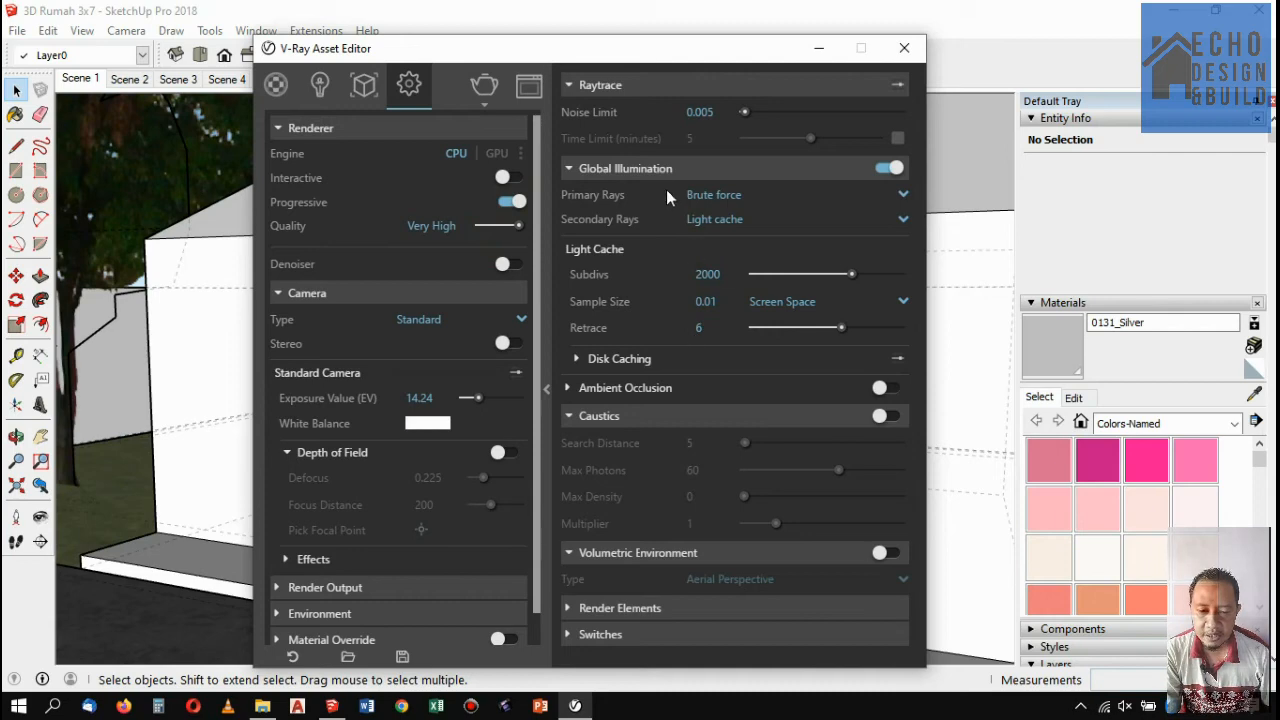
click(510, 226)
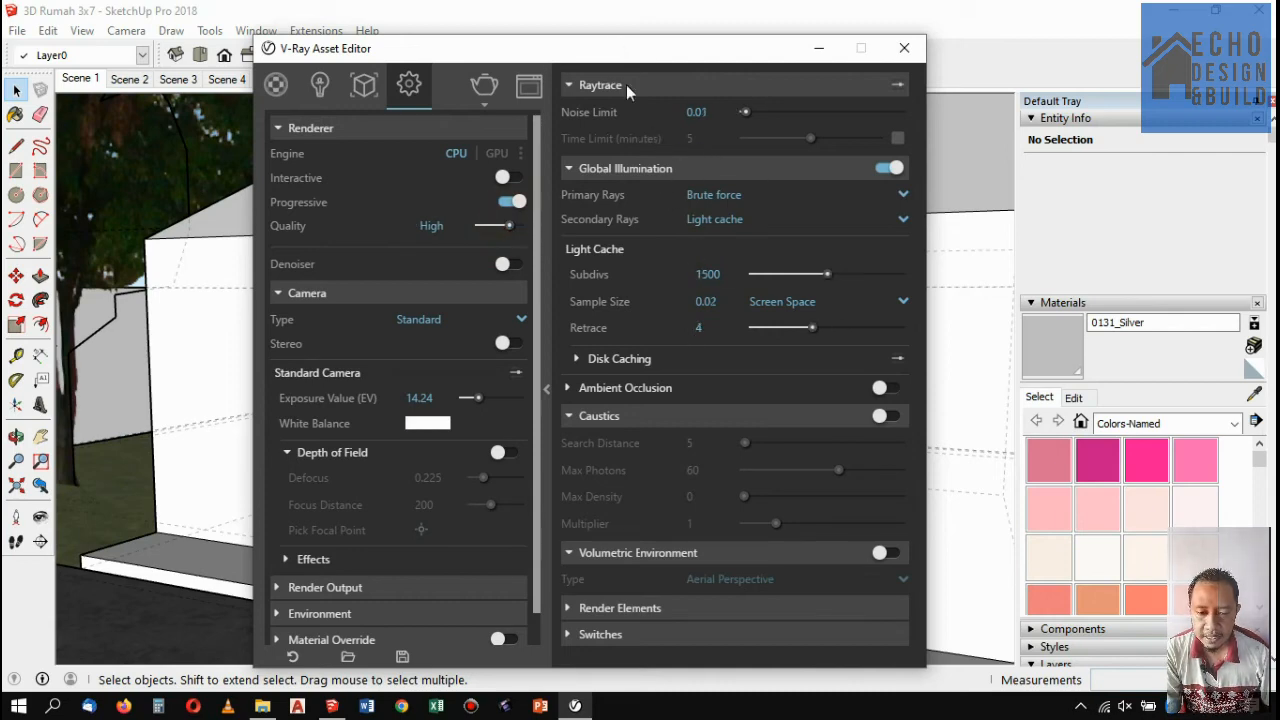
click(518, 226)
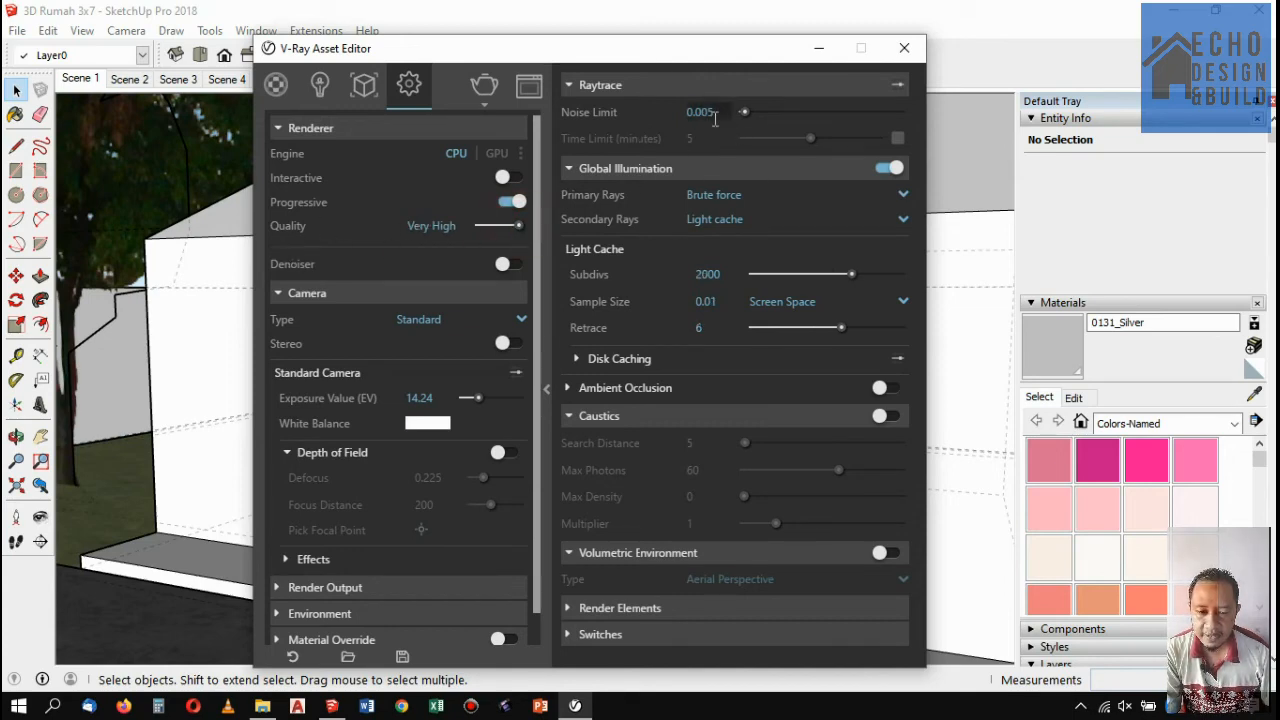
mouse_move(721, 114)
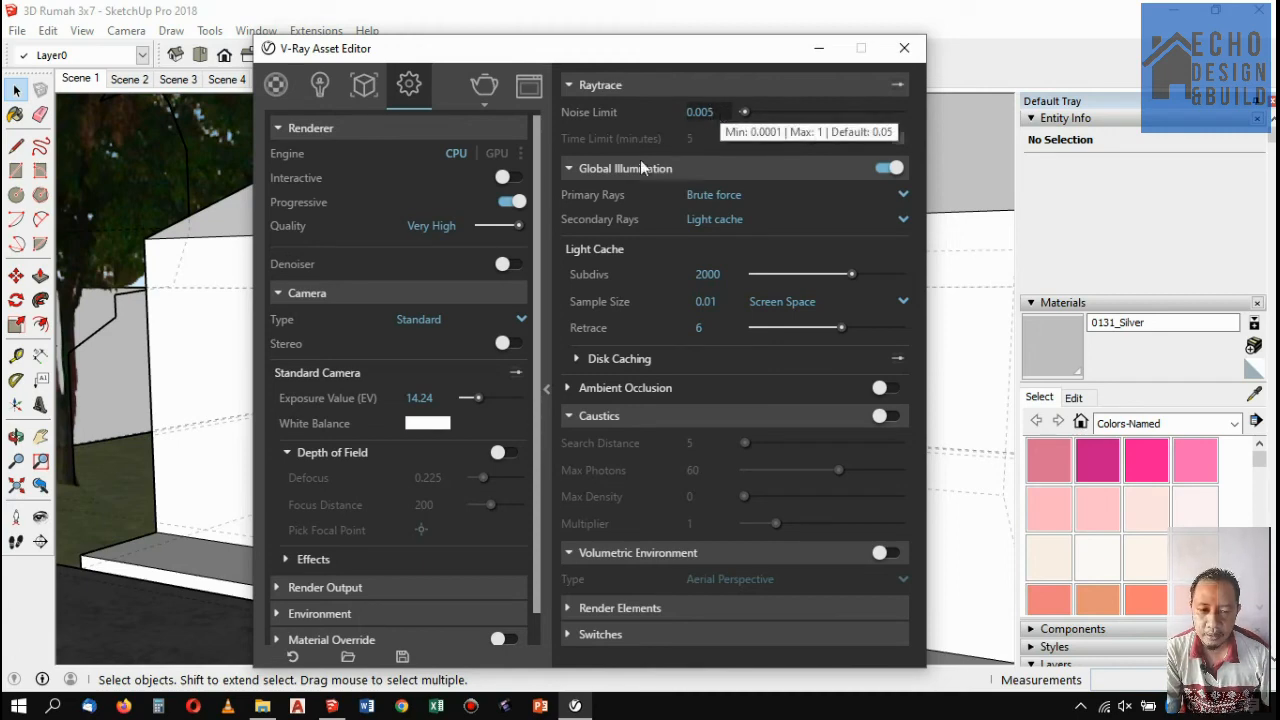
click(499, 227)
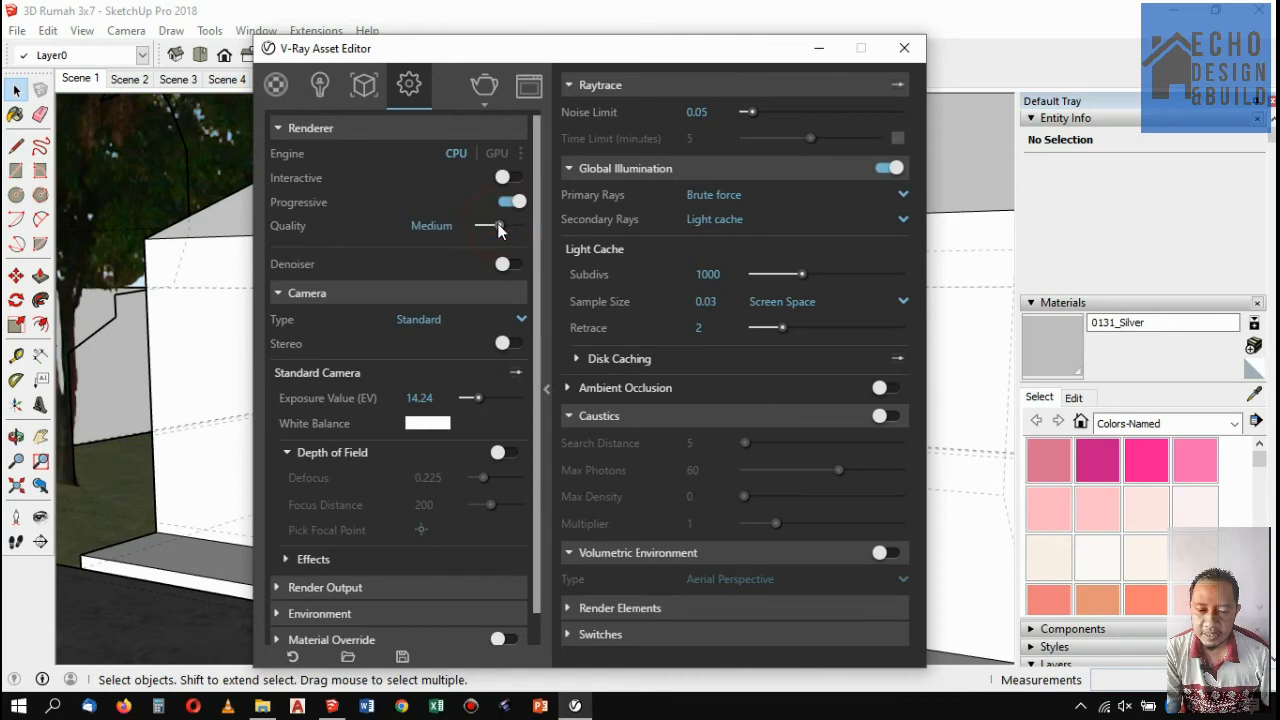
Restore the Scene 1 camera view and move the Asset Editor clear of the house facade.
drag(518, 60, 771, 60)
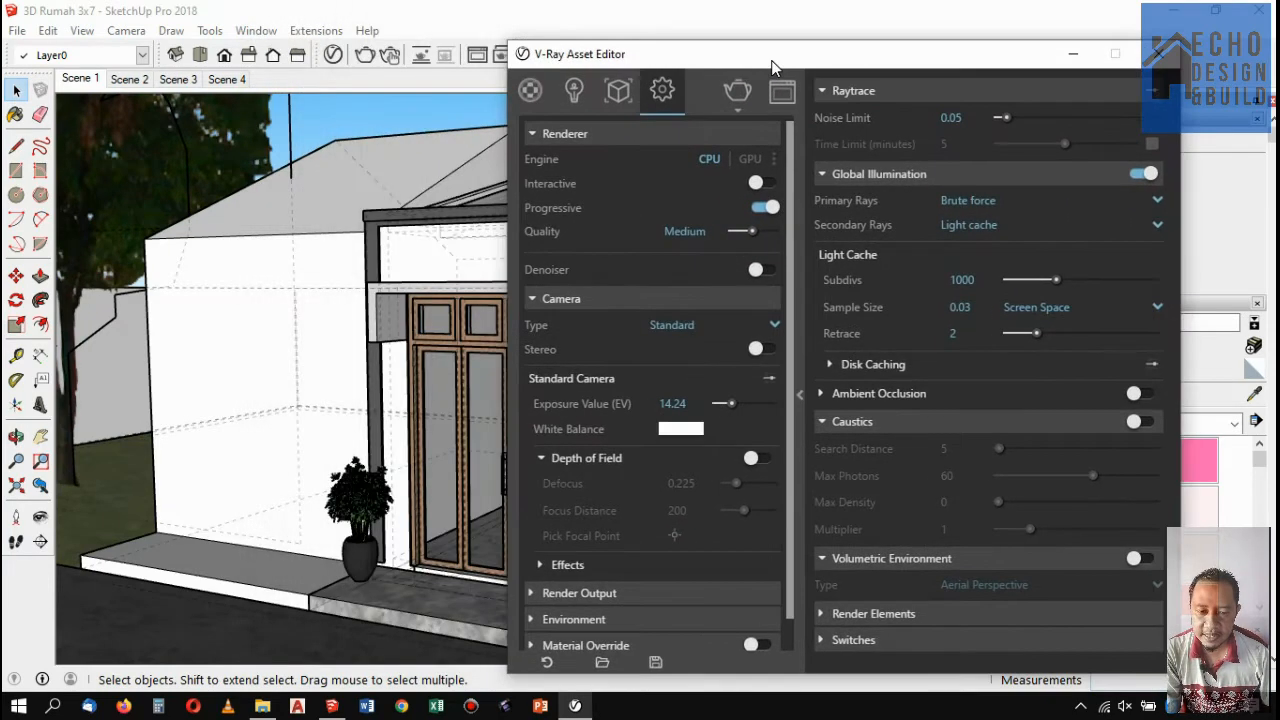
click(82, 79)
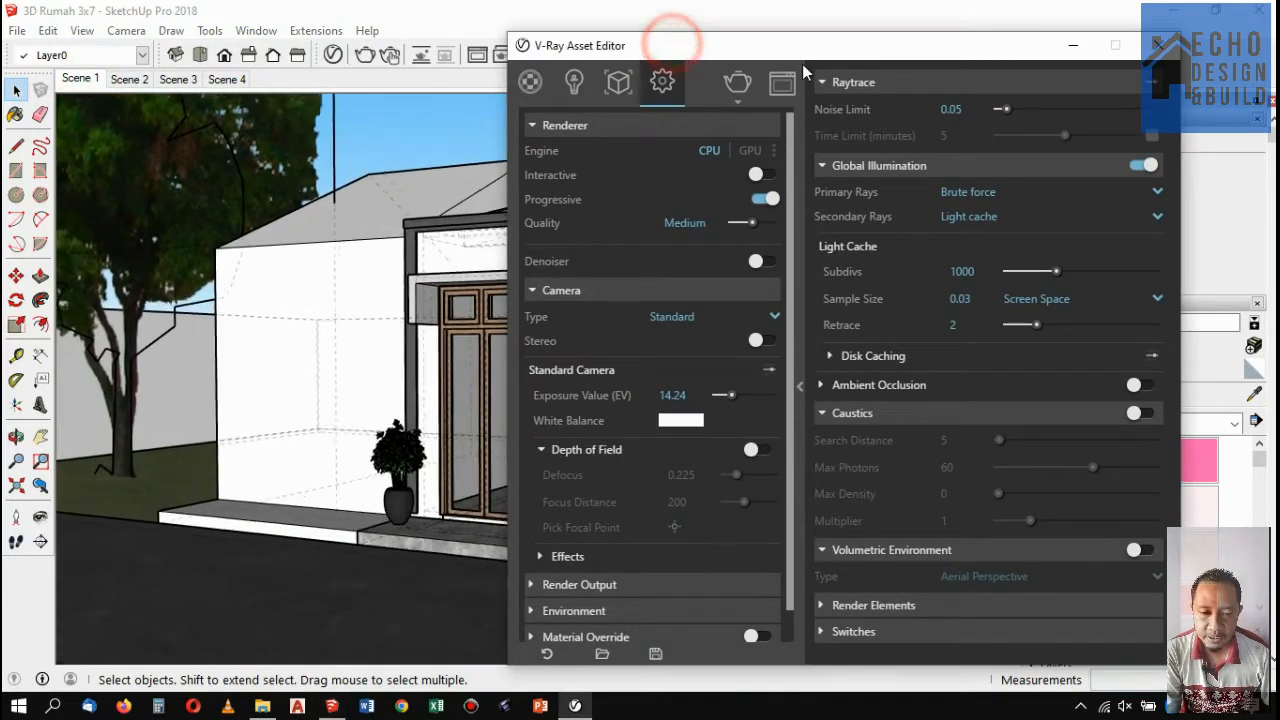
drag(666, 45, 1021, 80)
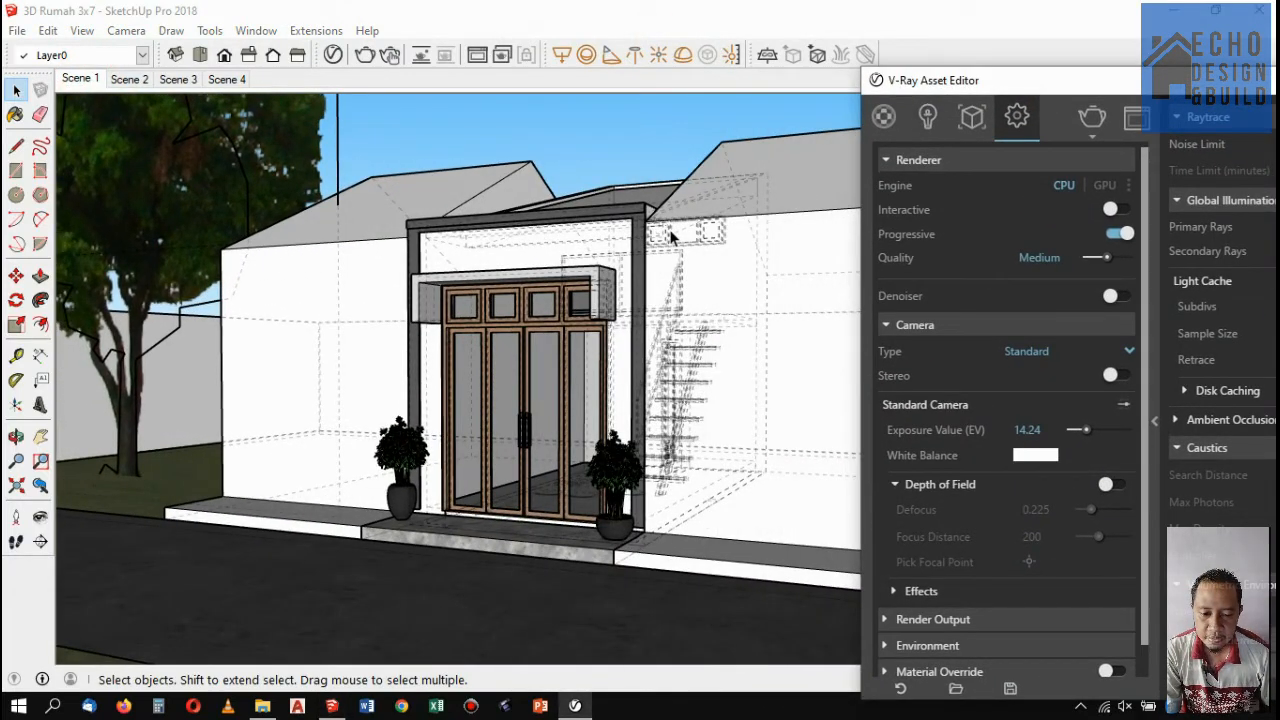
Enable Safe Frame in the render output settings and set the aspect ratio to 4:3 - Picture.
drag(972, 84, 510, 27)
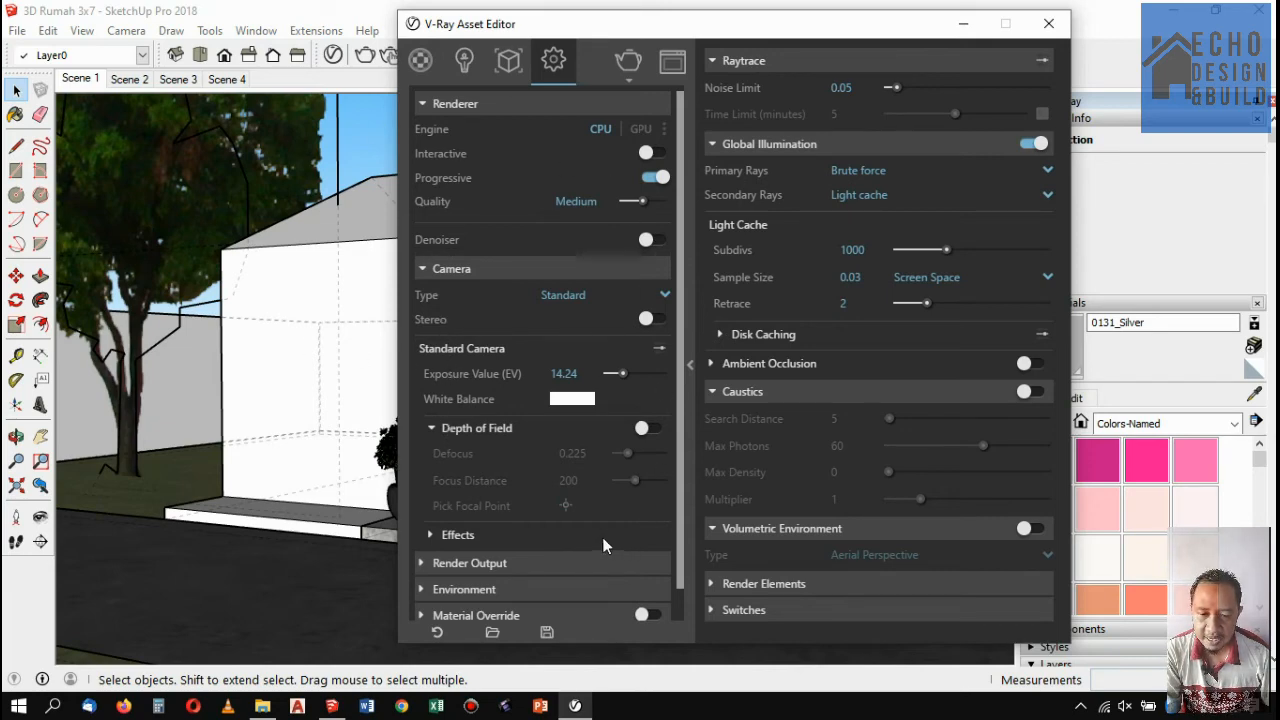
scroll(518, 554, down, 1)
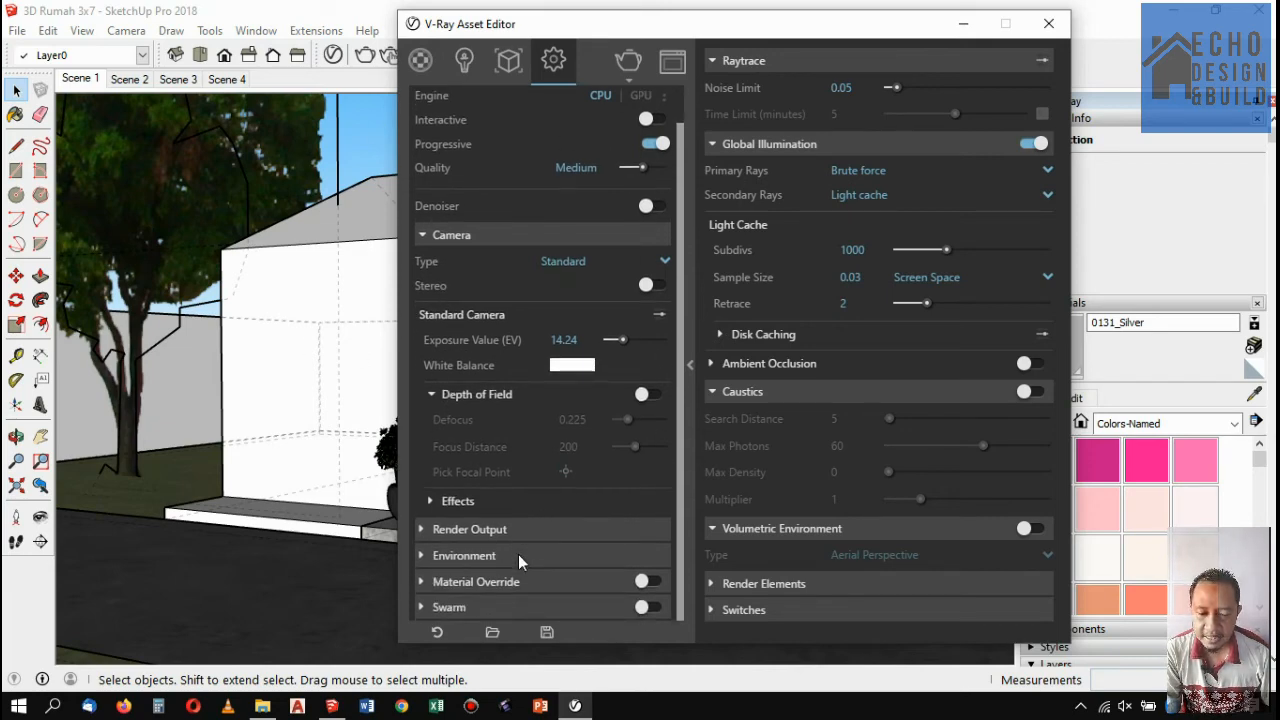
click(445, 529)
scroll(477, 511, down, 5)
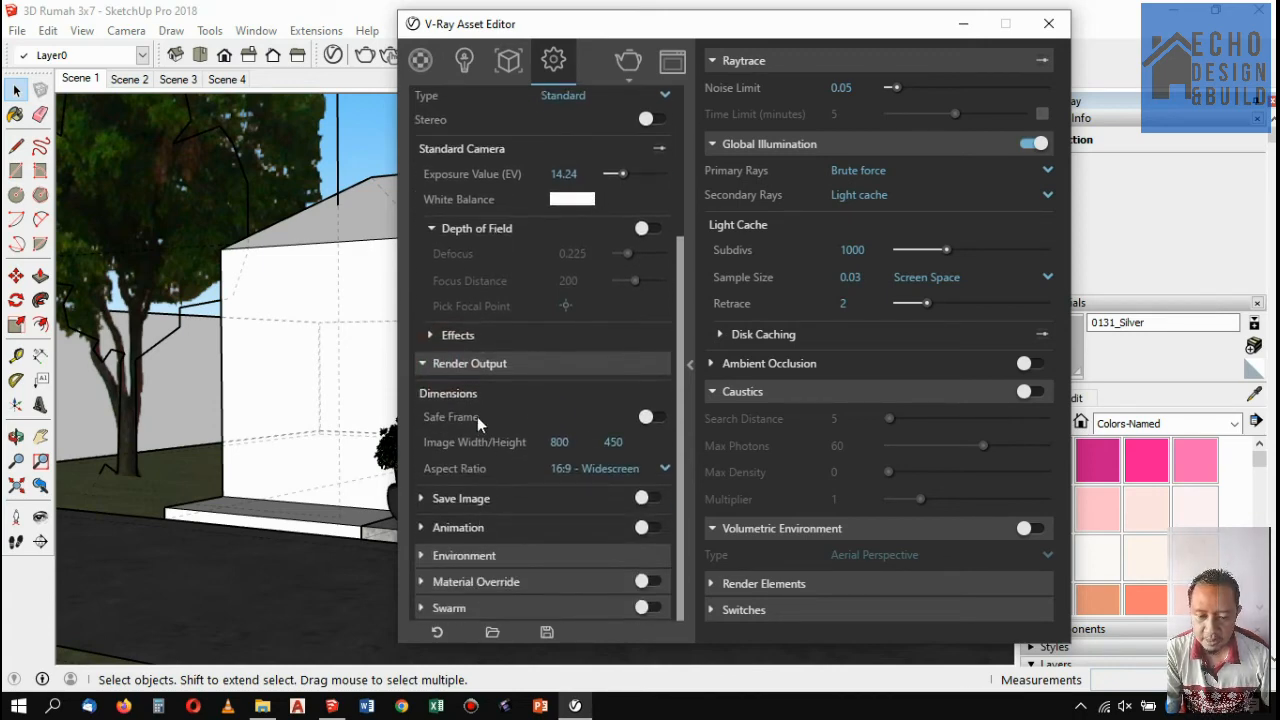
click(652, 417)
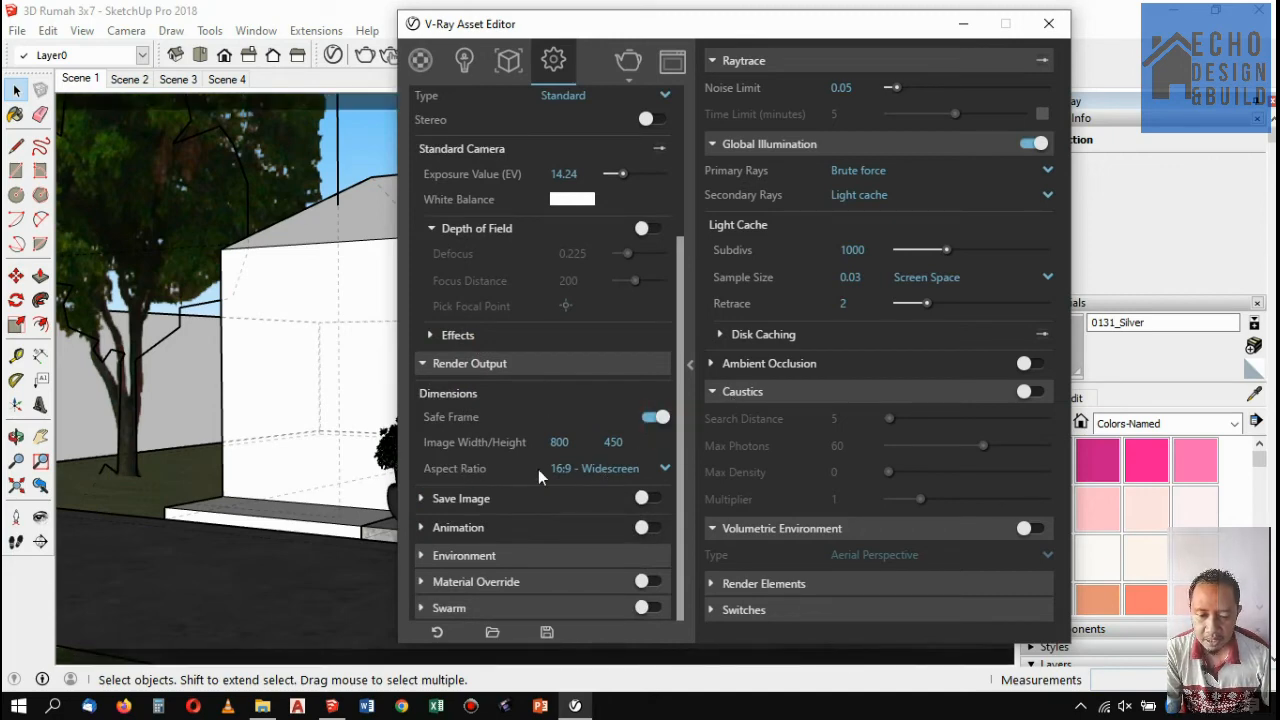
click(665, 472)
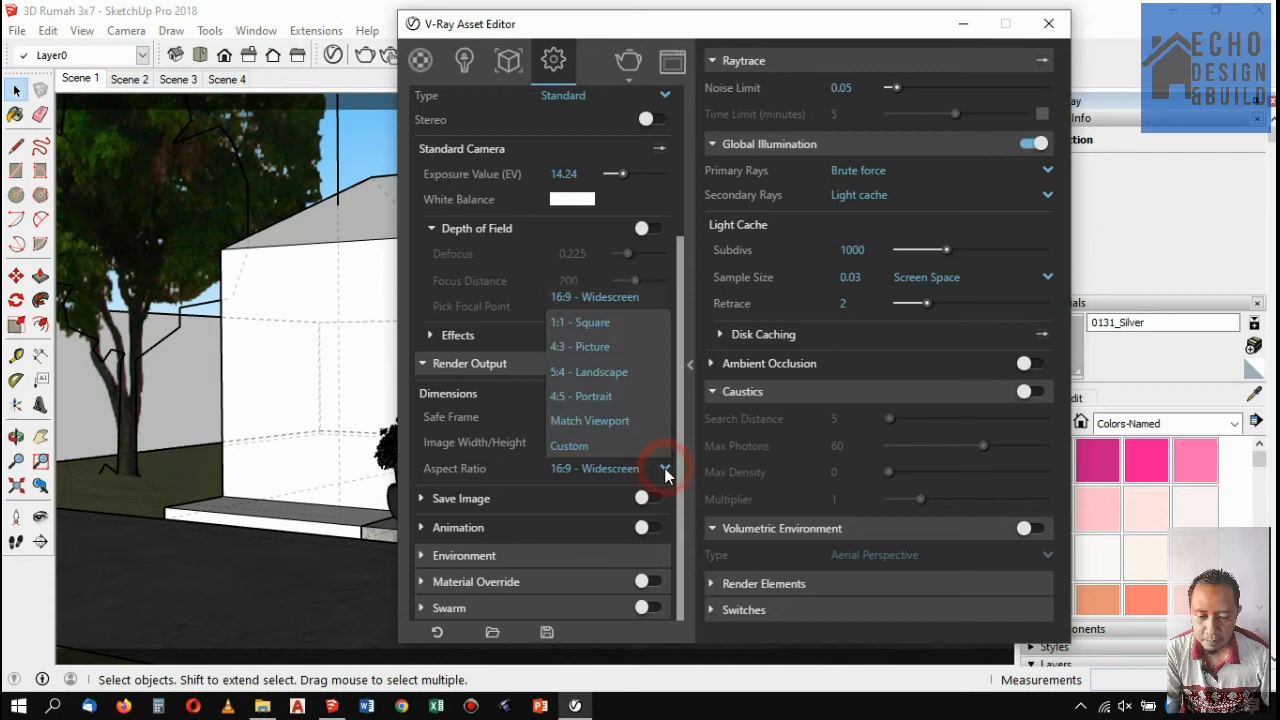
click(588, 346)
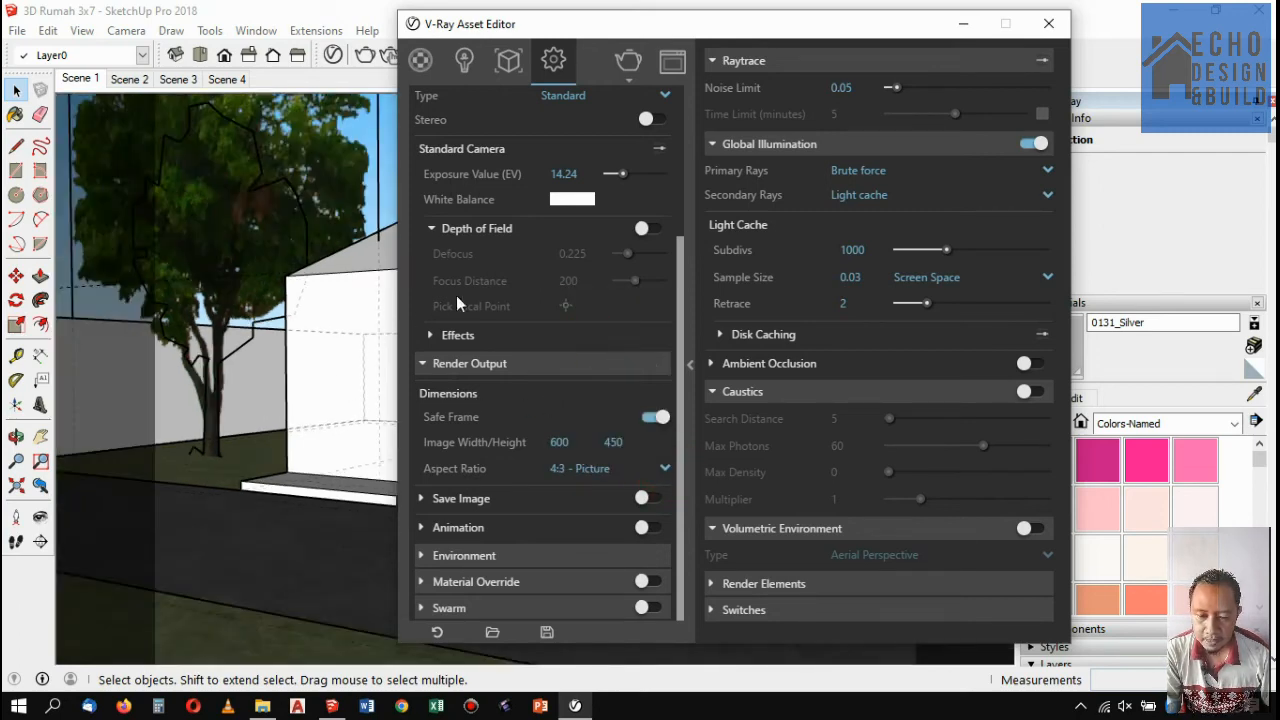
Move the Asset Editor clear of the house to inspect the 4:3 safe frame in the viewport, and bring it back.
mouse_move(642, 40)
mouse_down()
mouse_move(1080, 208)
mouse_move(1120, 348)
mouse_up()
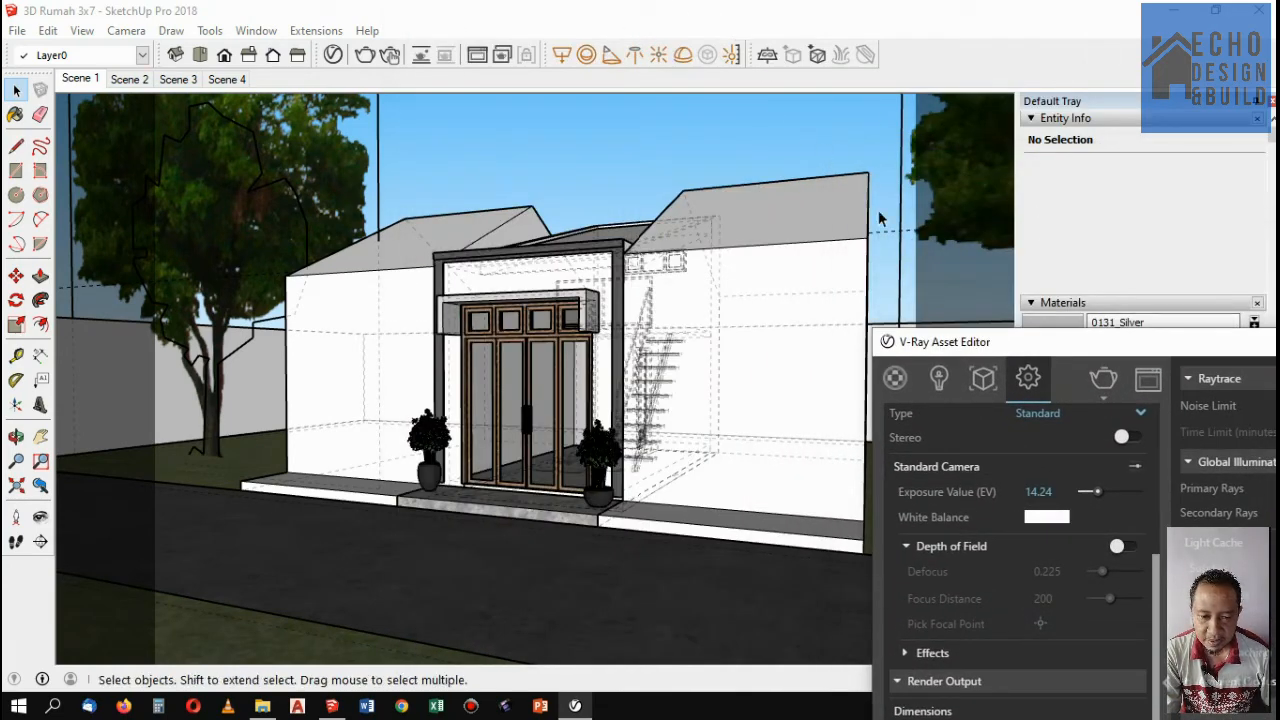
drag(1036, 345, 478, 80)
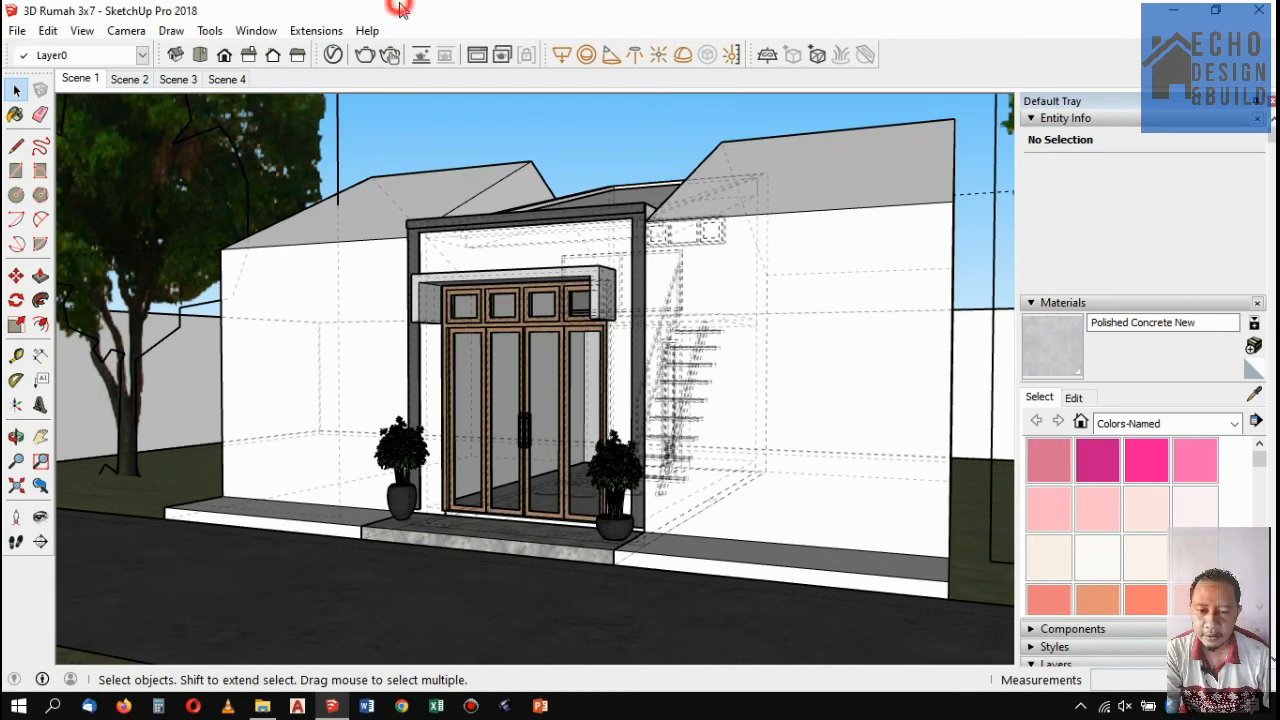
Reopen the V-Ray Asset Editor and revert the render settings to their defaults.
click(334, 55)
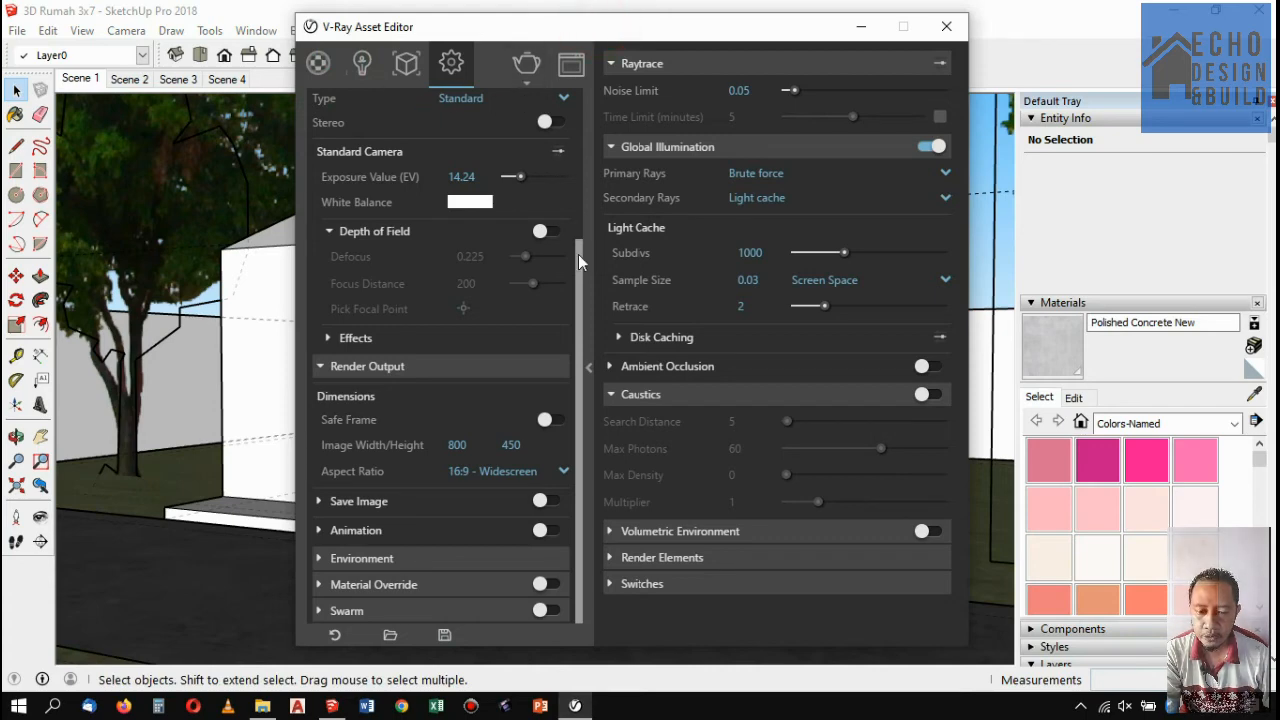
drag(578, 254, 557, 90)
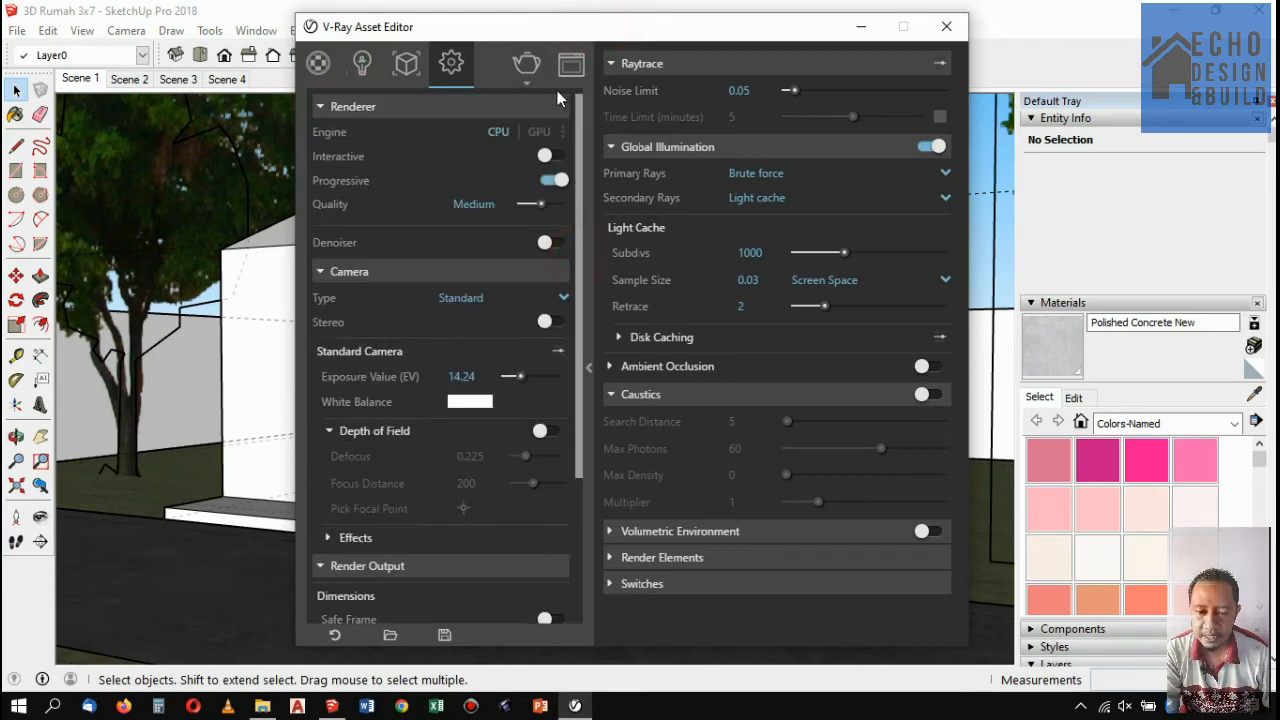
click(334, 637)
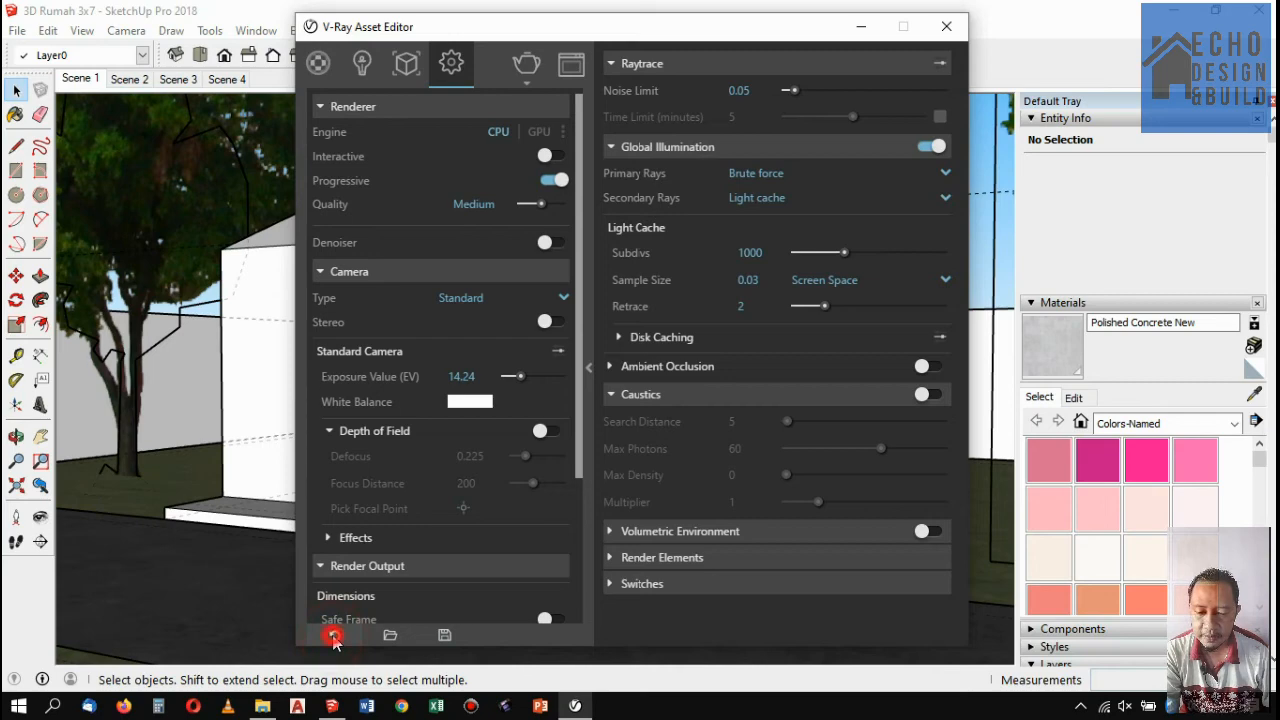
click(334, 637)
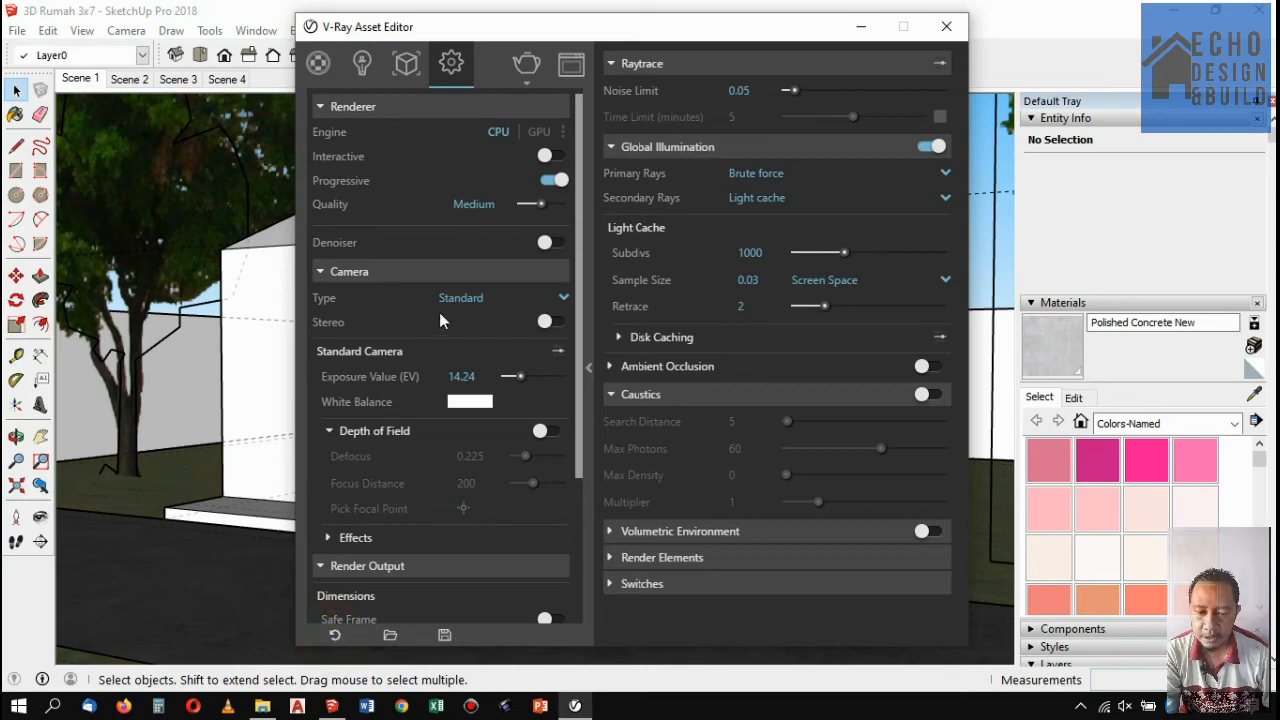
drag(578, 216, 577, 141)
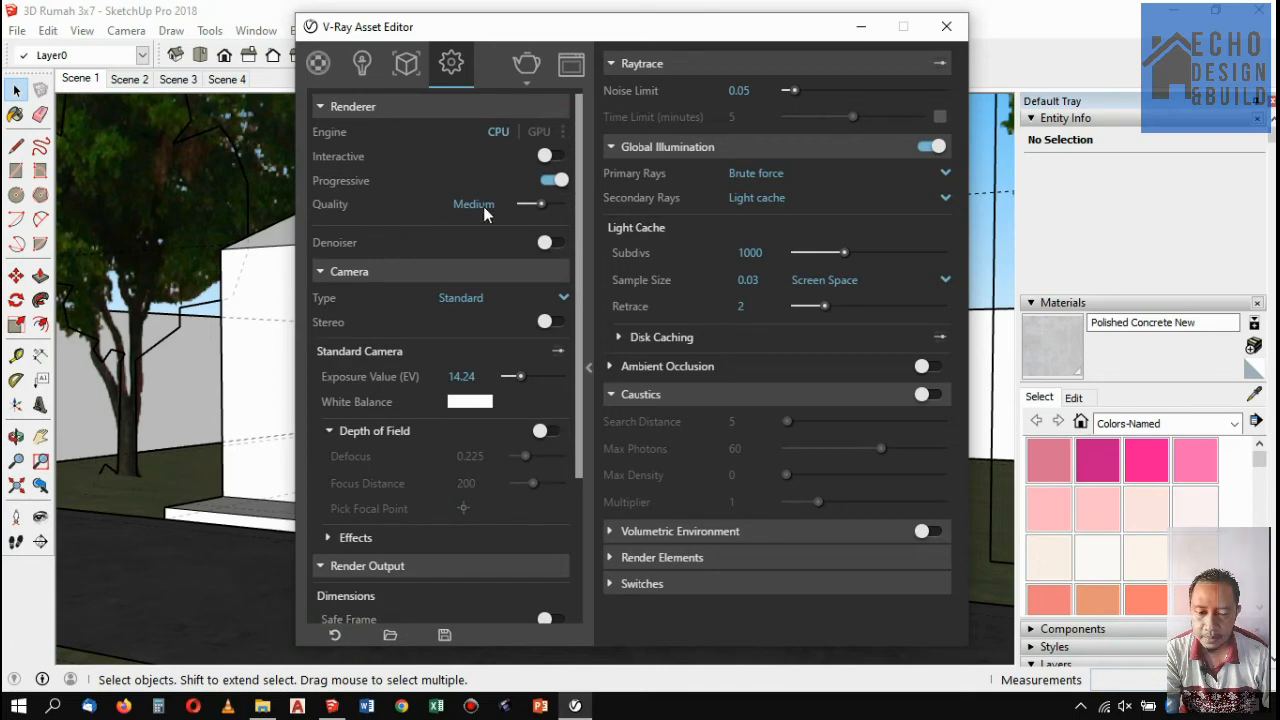
Compare the noise limit and light cache values across the Medium, High and Very High quality presets.
click(551, 206)
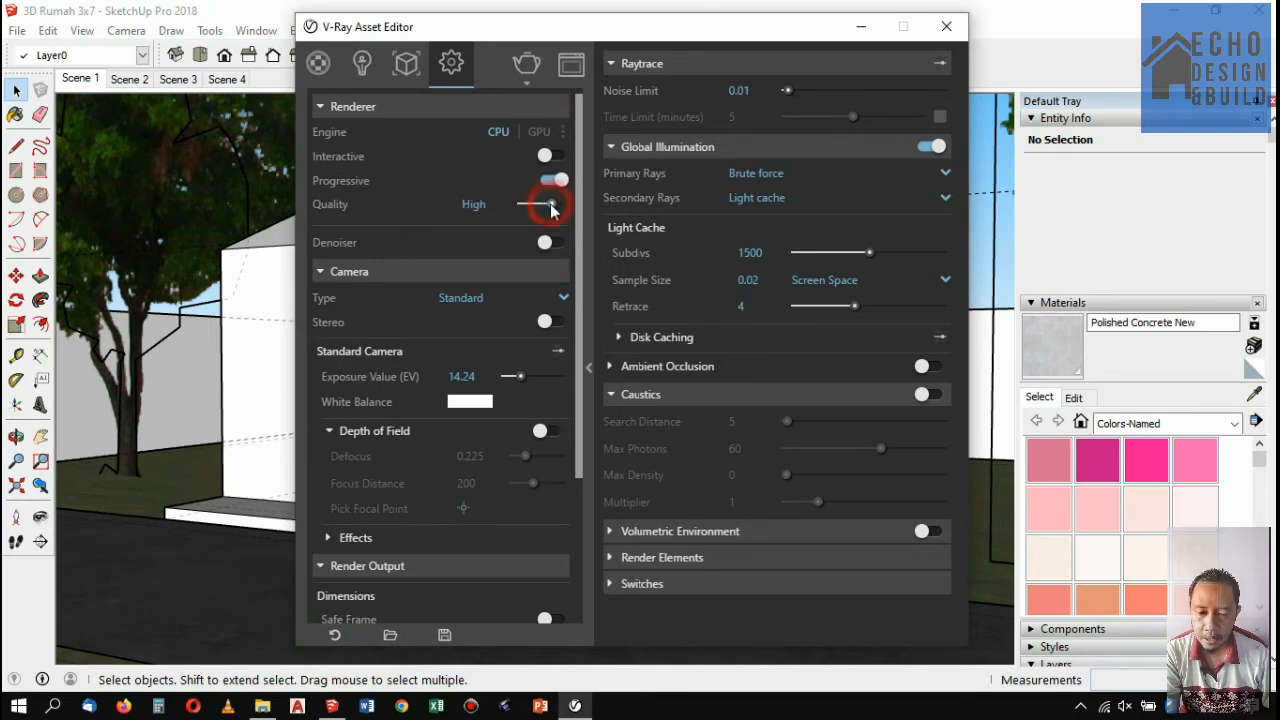
click(561, 205)
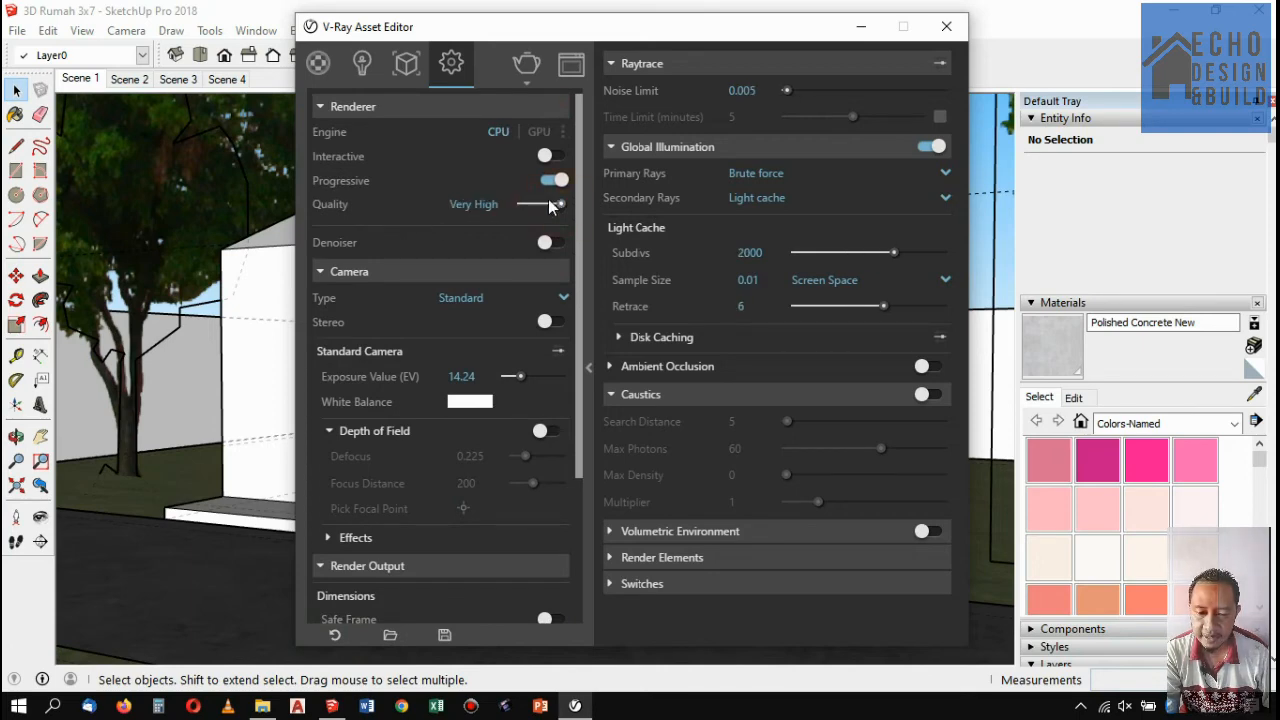
click(541, 205)
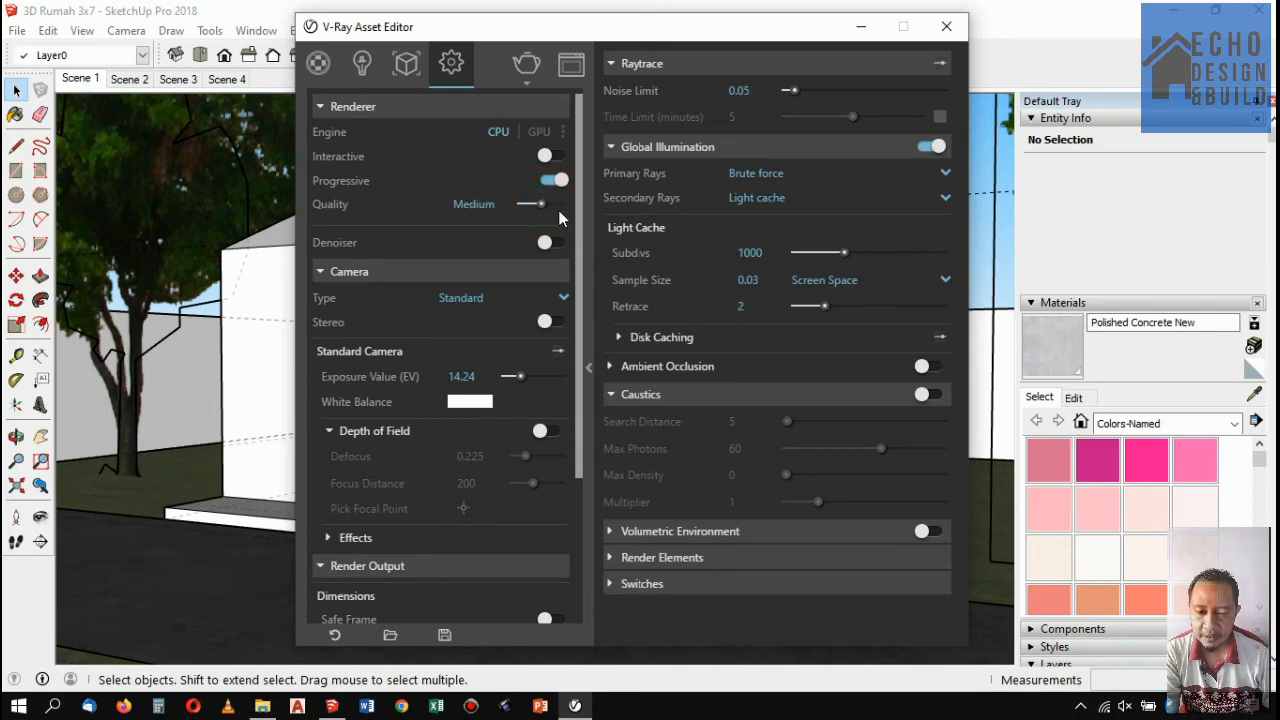
click(551, 205)
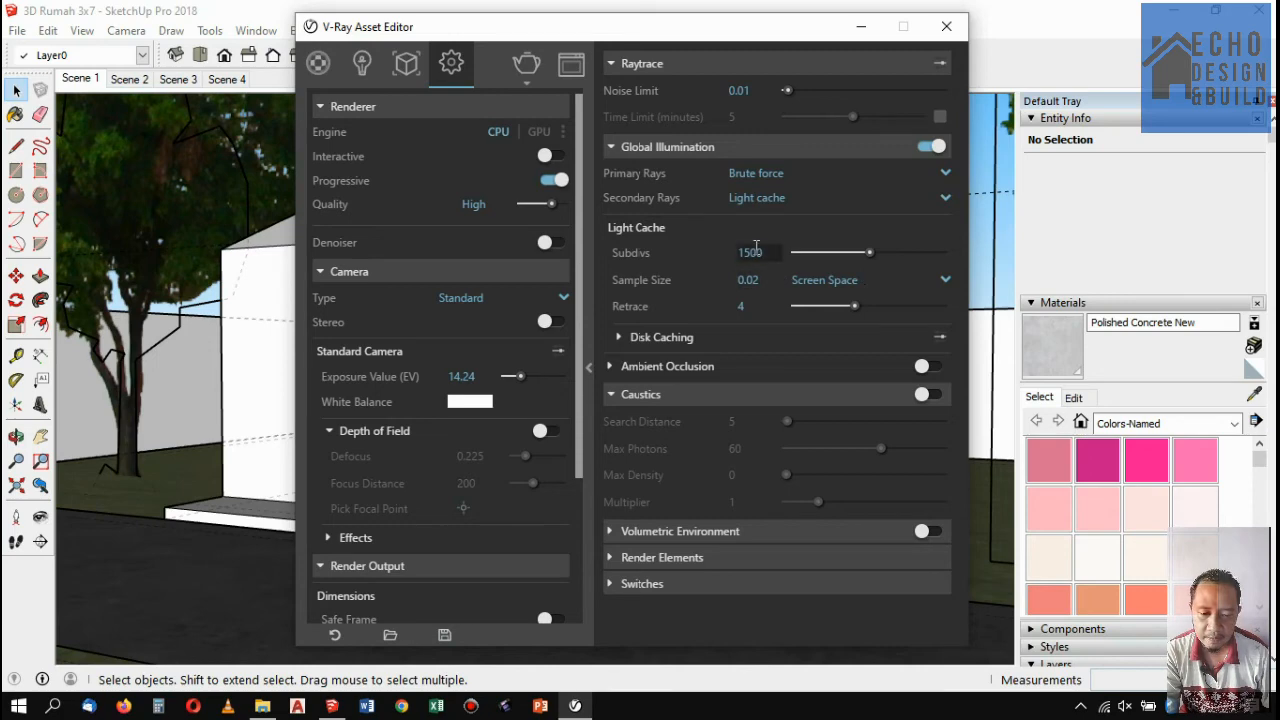
click(562, 206)
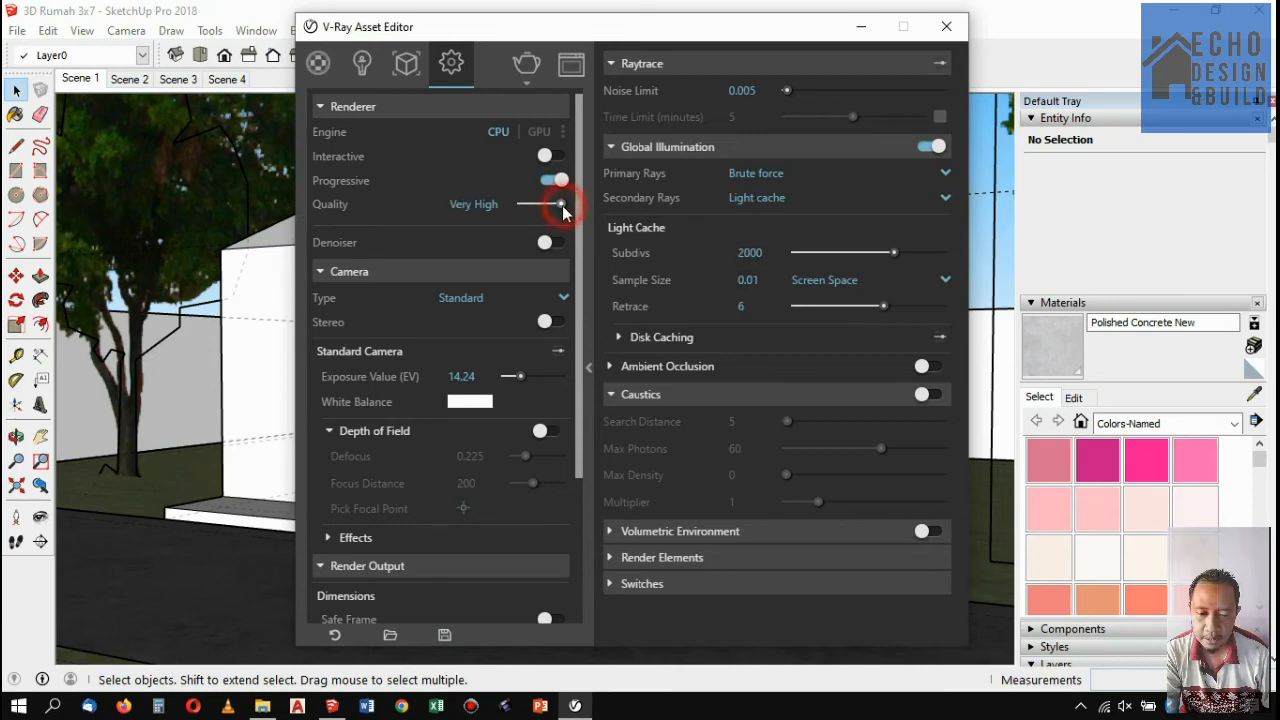
click(542, 205)
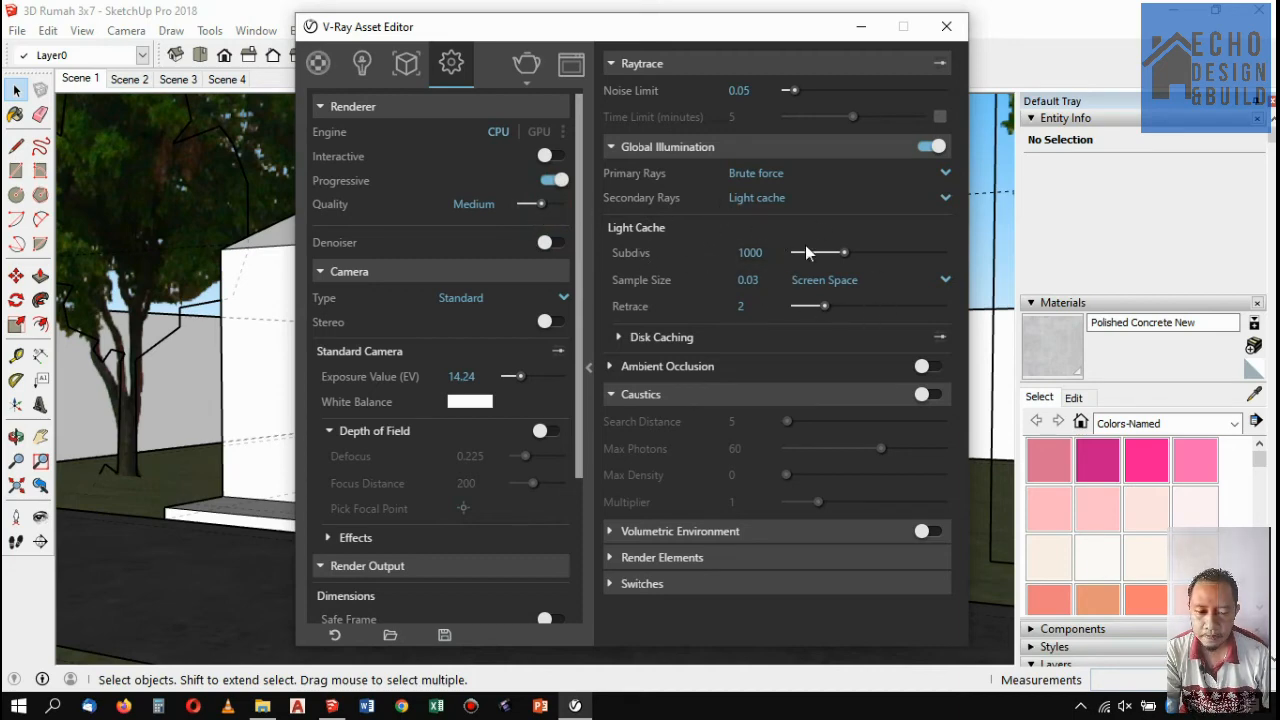
click(554, 206)
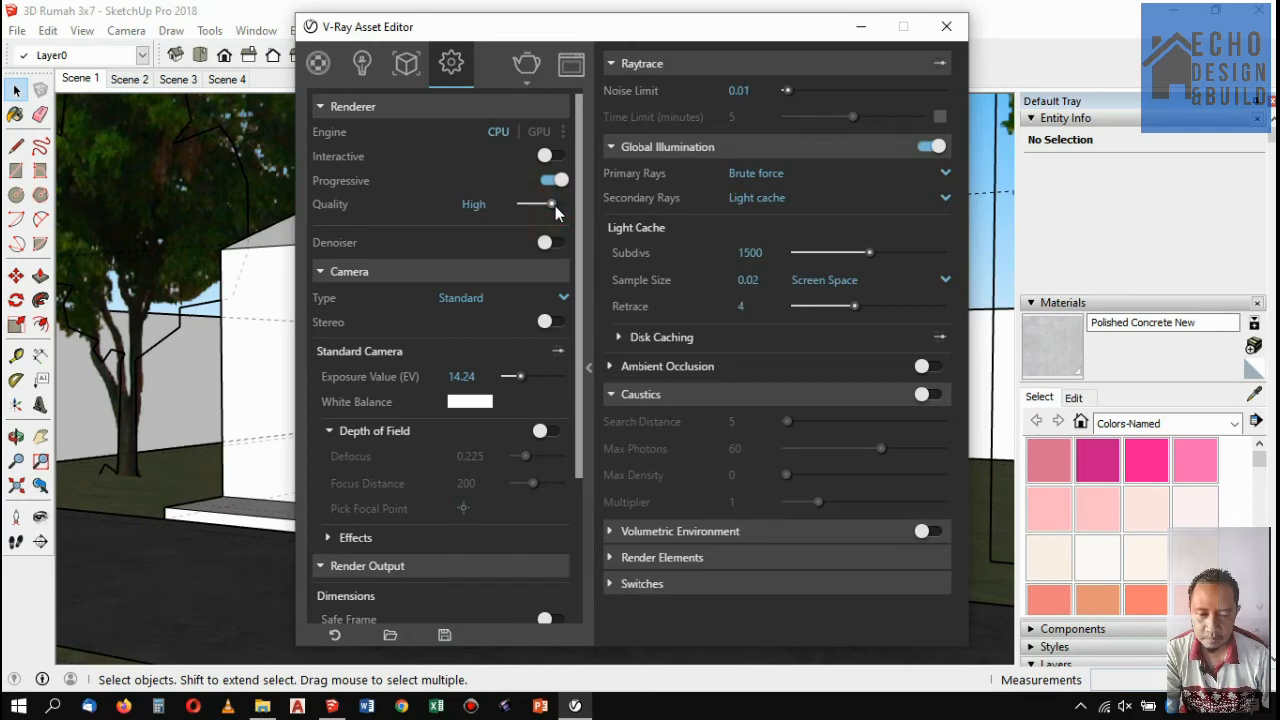
click(563, 205)
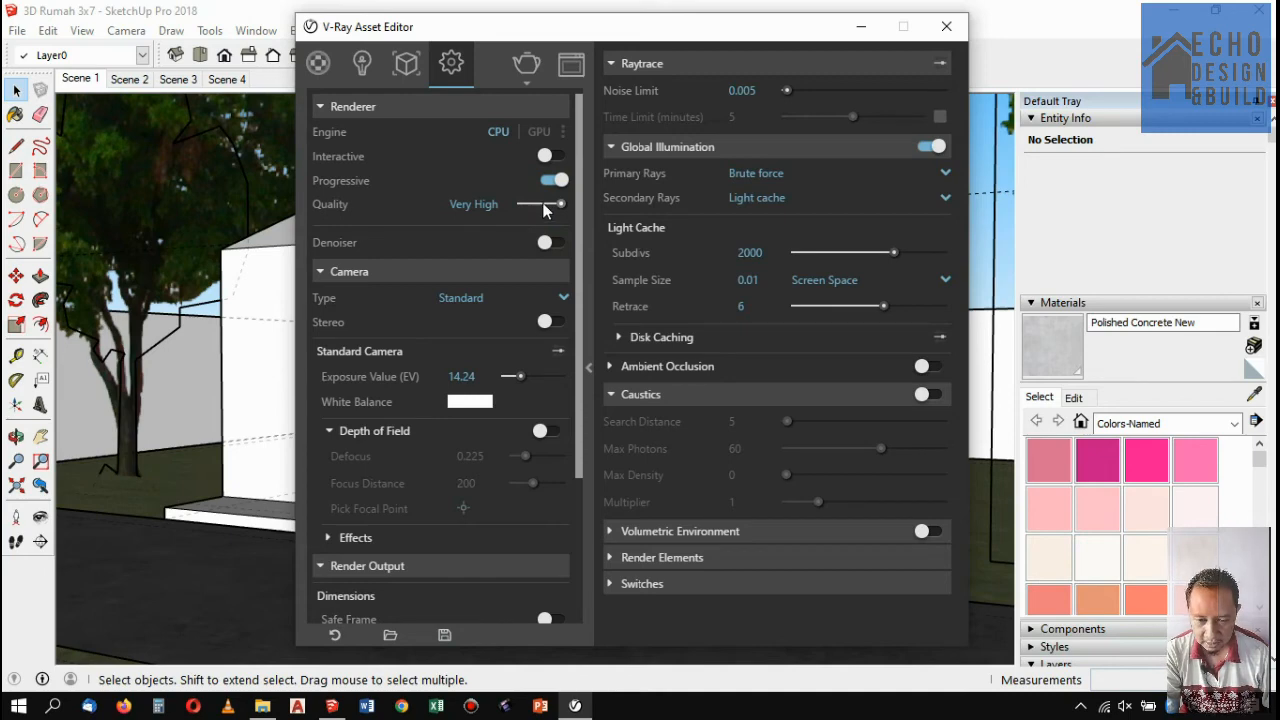
click(542, 206)
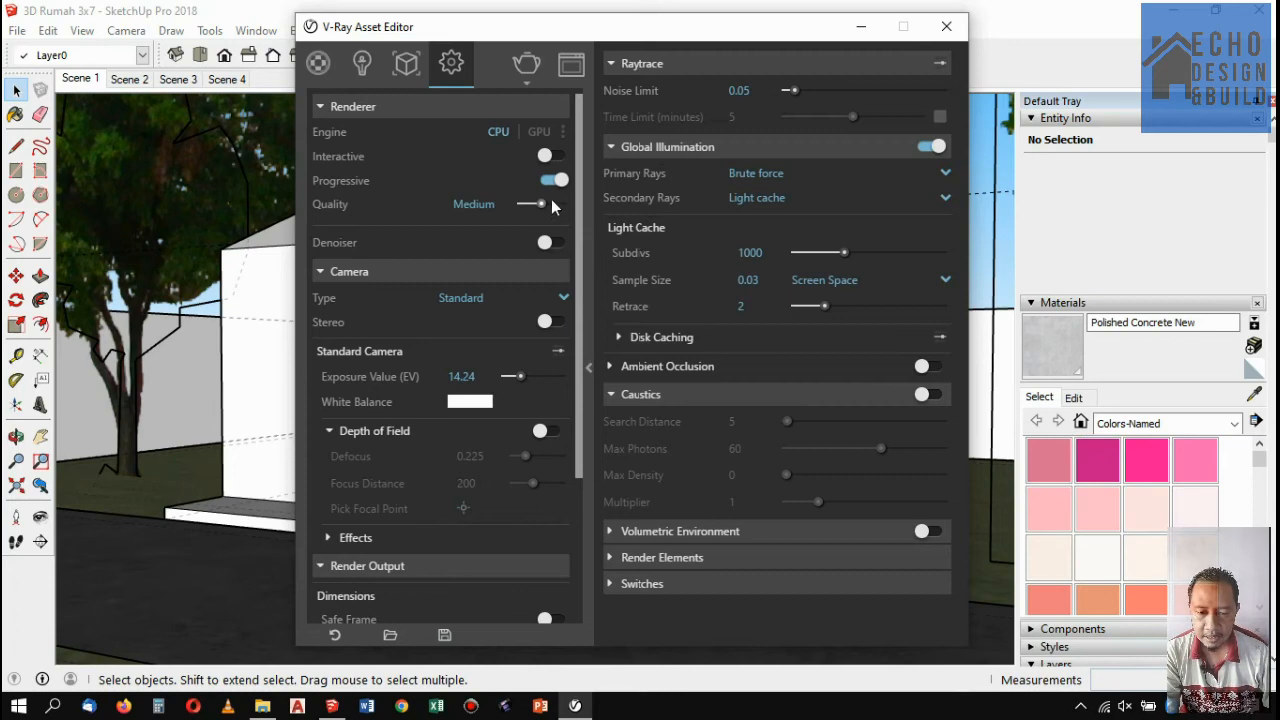
click(555, 205)
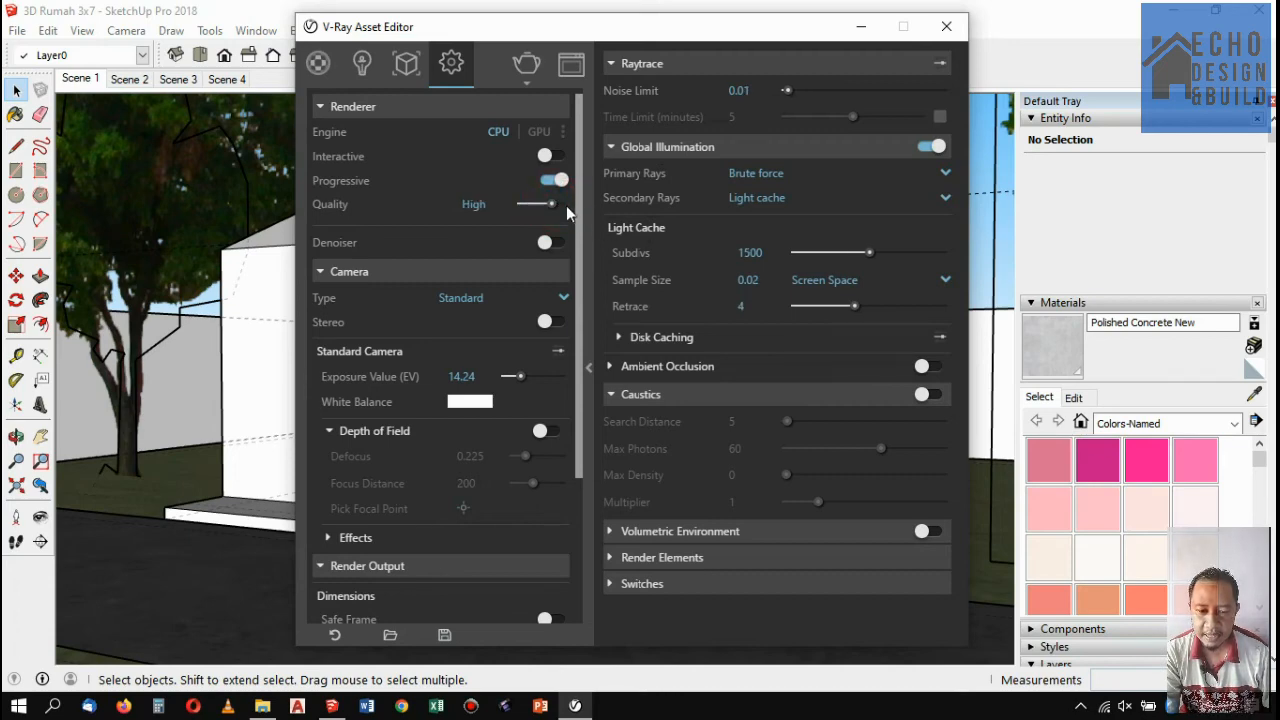
click(560, 204)
drag(558, 204, 540, 204)
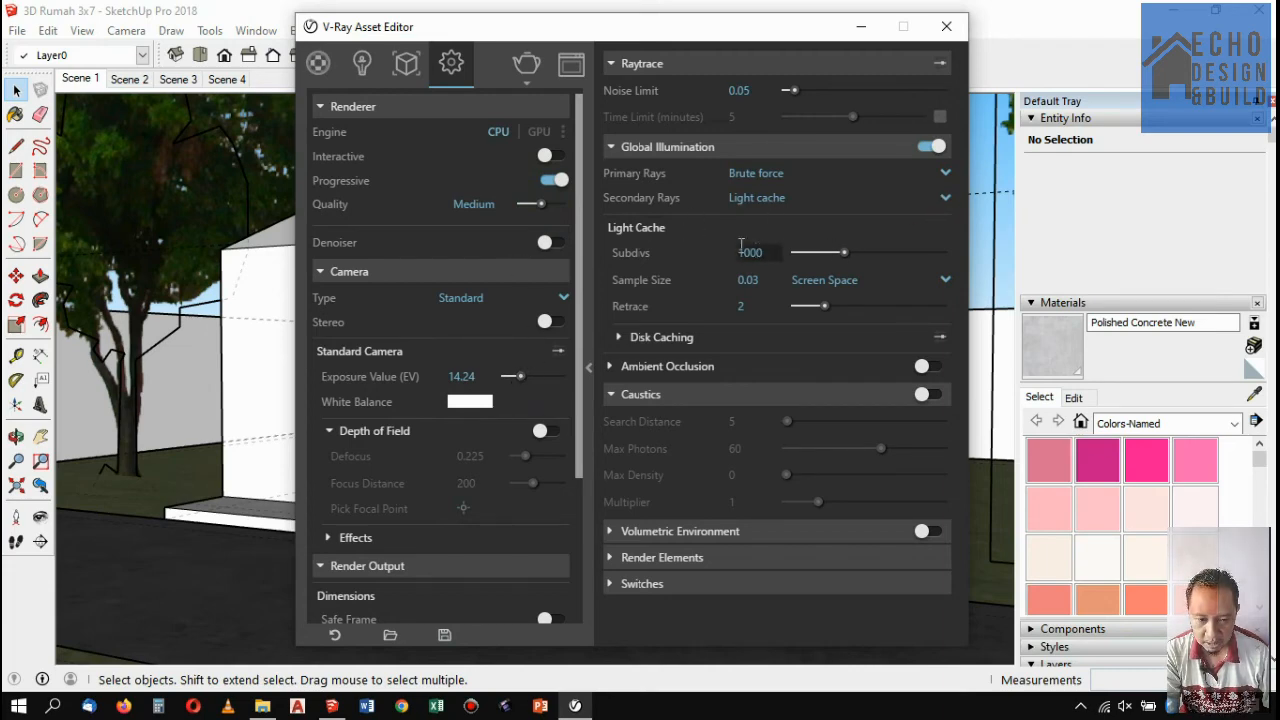
Set the renderer quality to Very High after one more comparison with Medium.
click(560, 204)
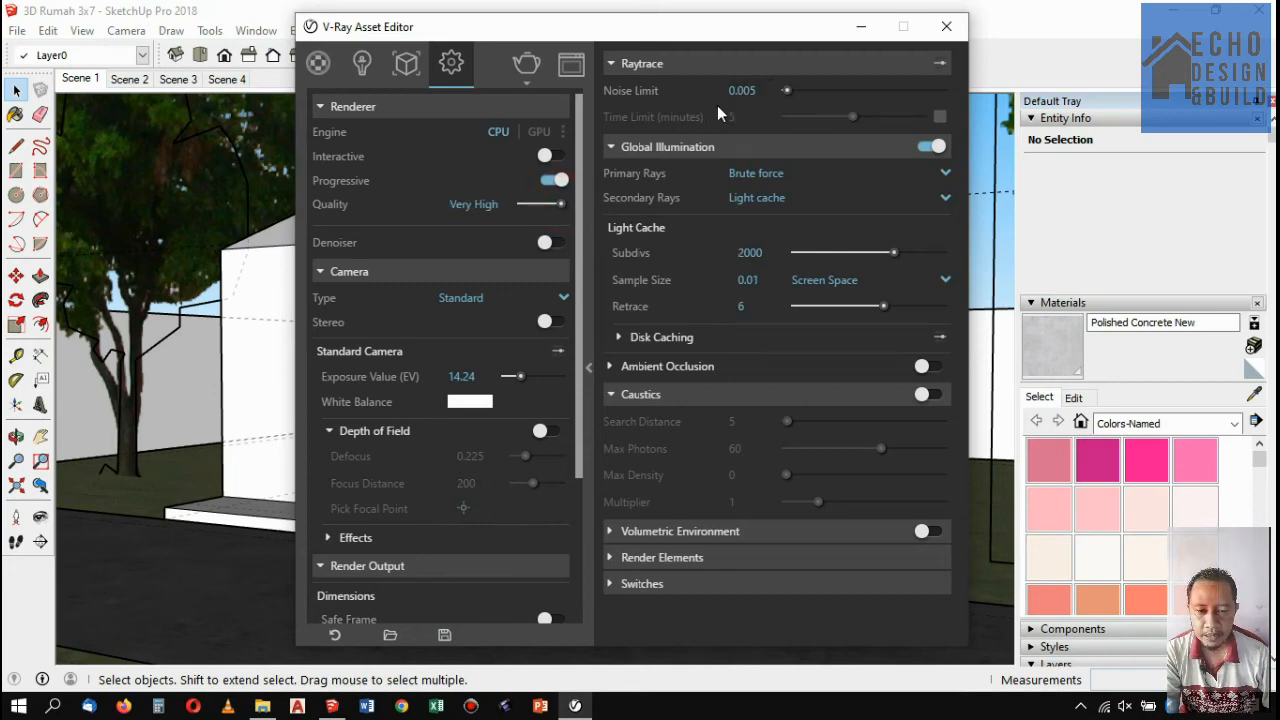
click(543, 205)
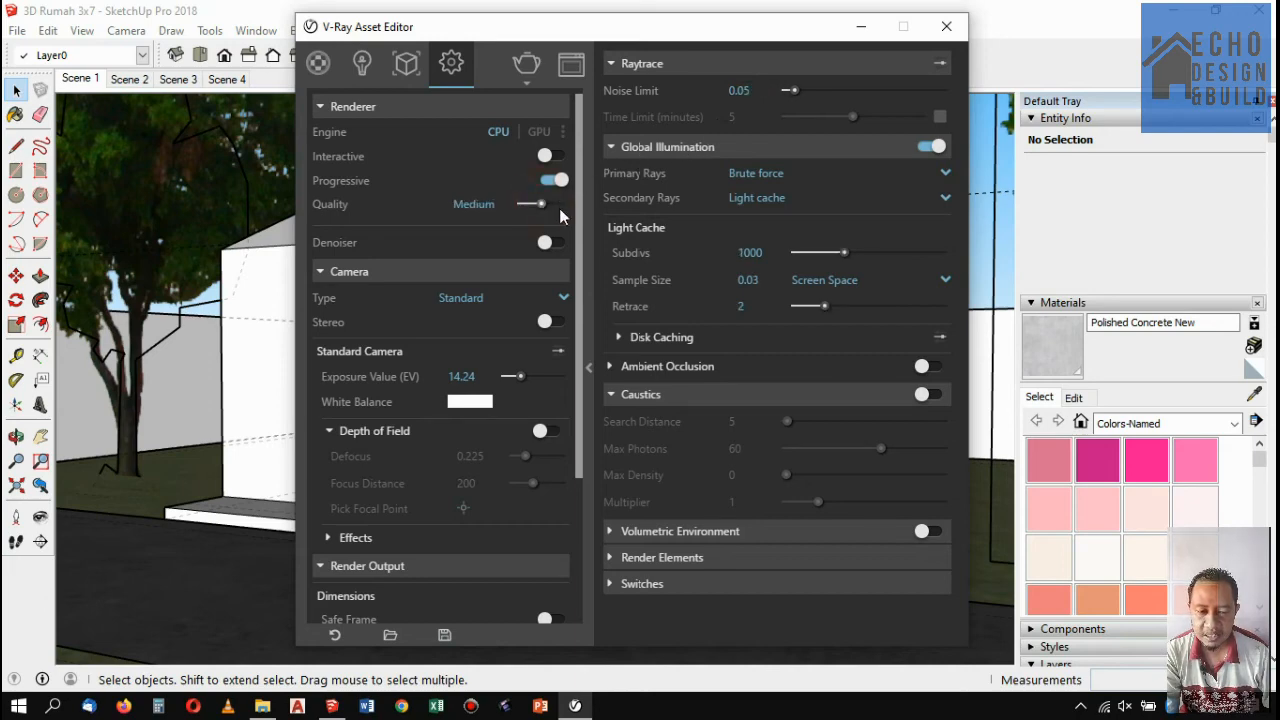
click(561, 205)
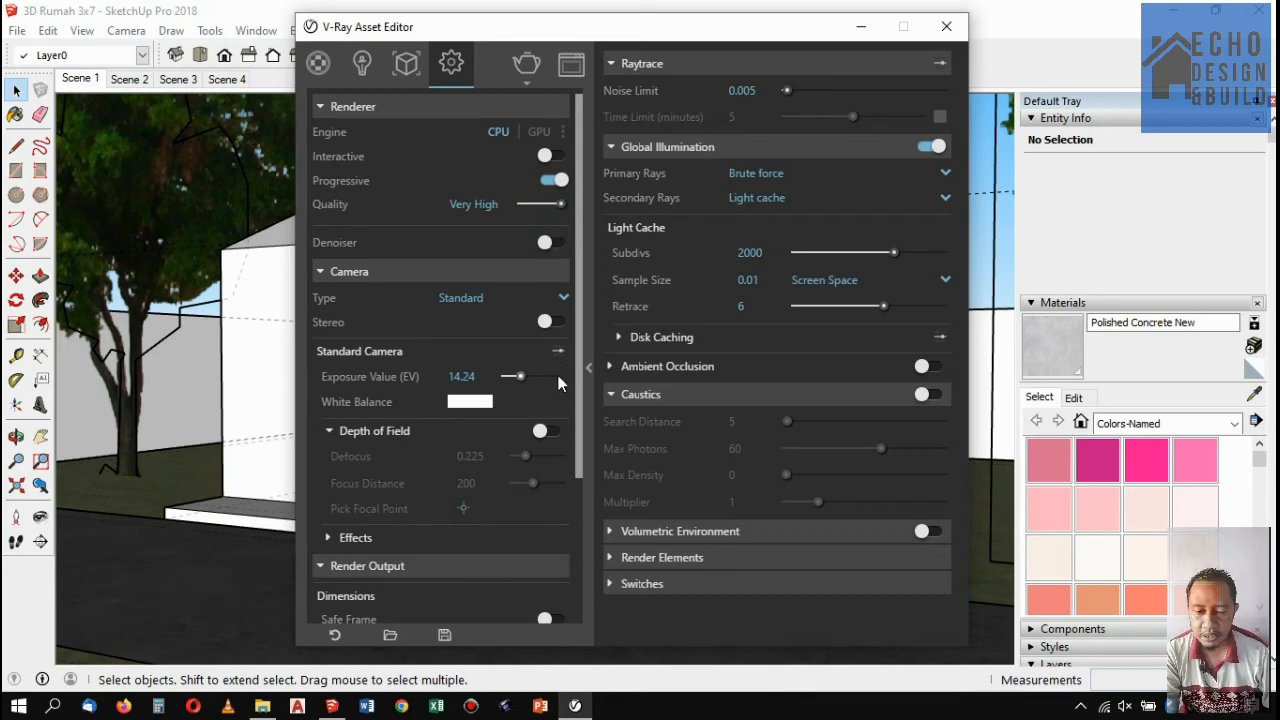
Set the render output aspect ratio to 4:3 - Picture and enable Safe Frame.
scroll(438, 456, down, 3)
scroll(420, 392, down, 1)
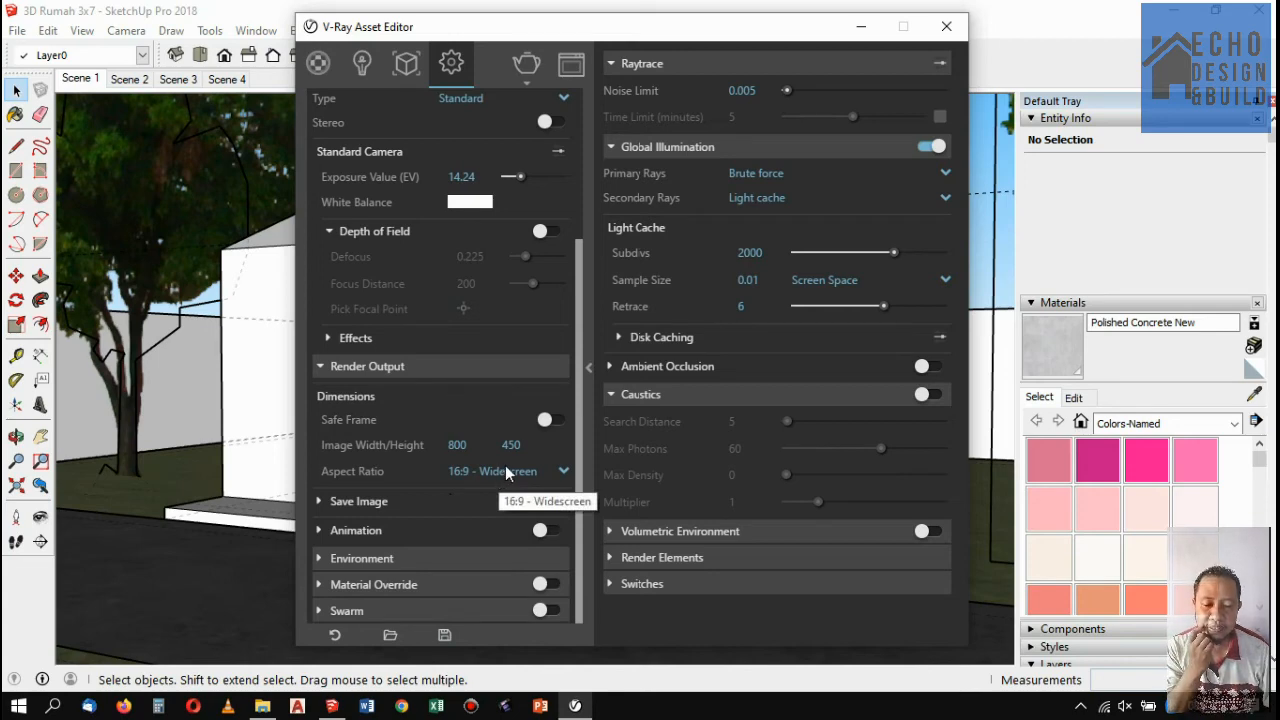
click(532, 471)
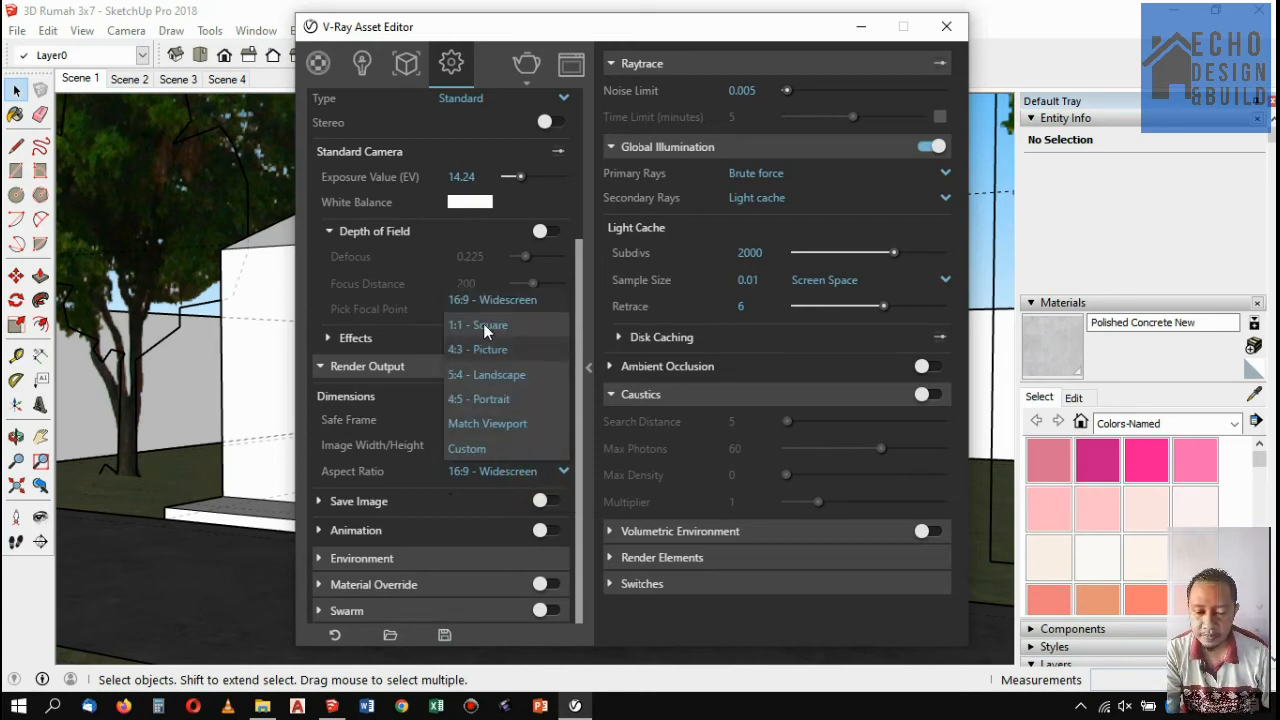
click(481, 349)
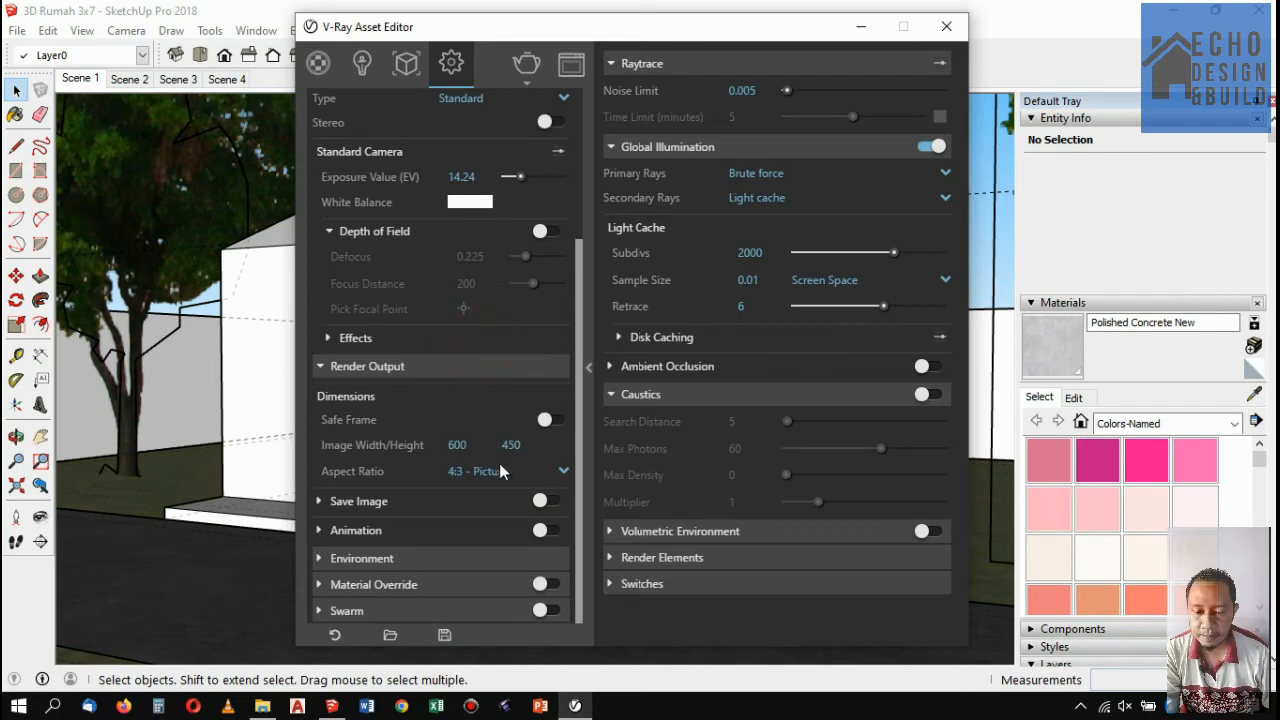
click(549, 420)
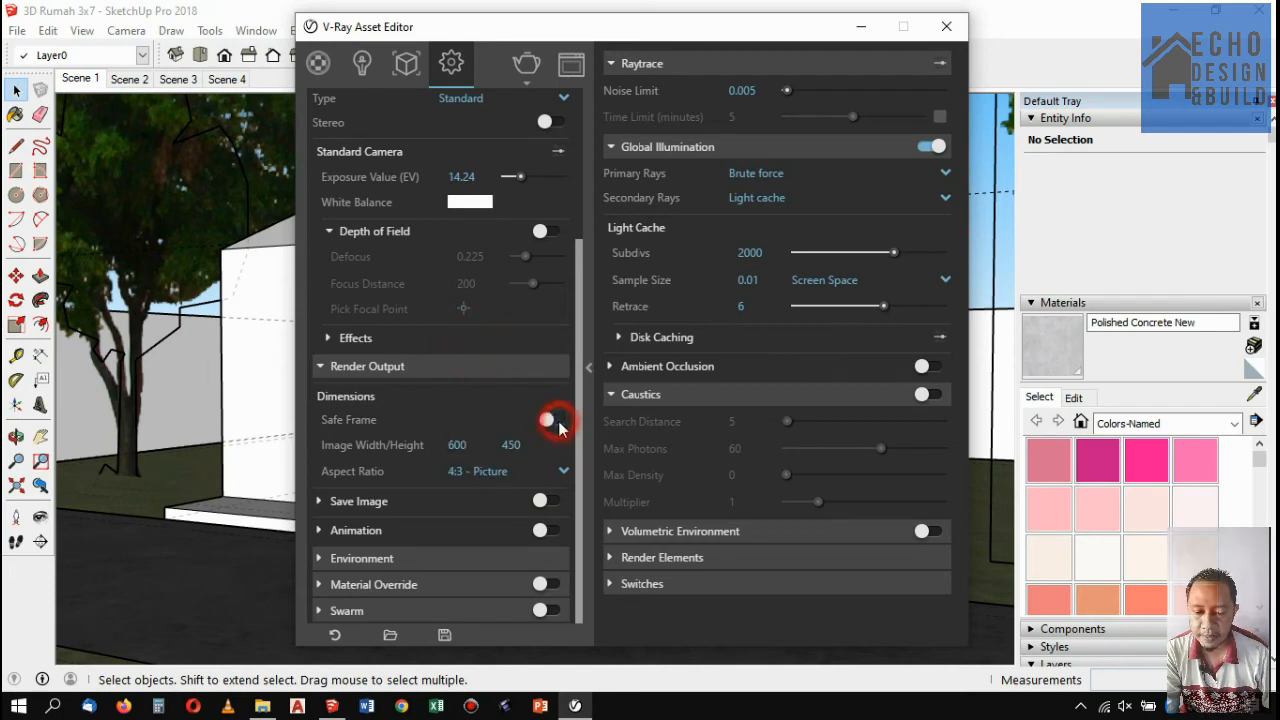
Uncover the house in the viewport to check the safe frame area, and move the Asset Editor back over it.
click(172, 276)
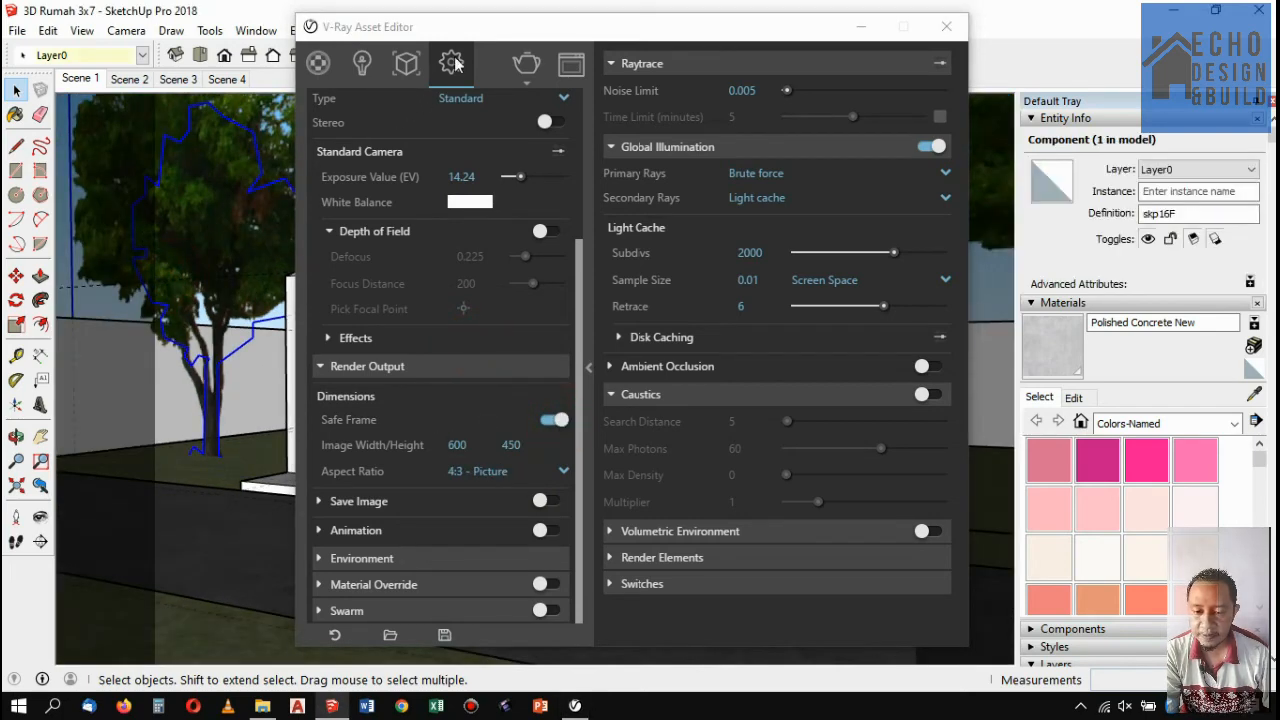
drag(478, 27, 584, 450)
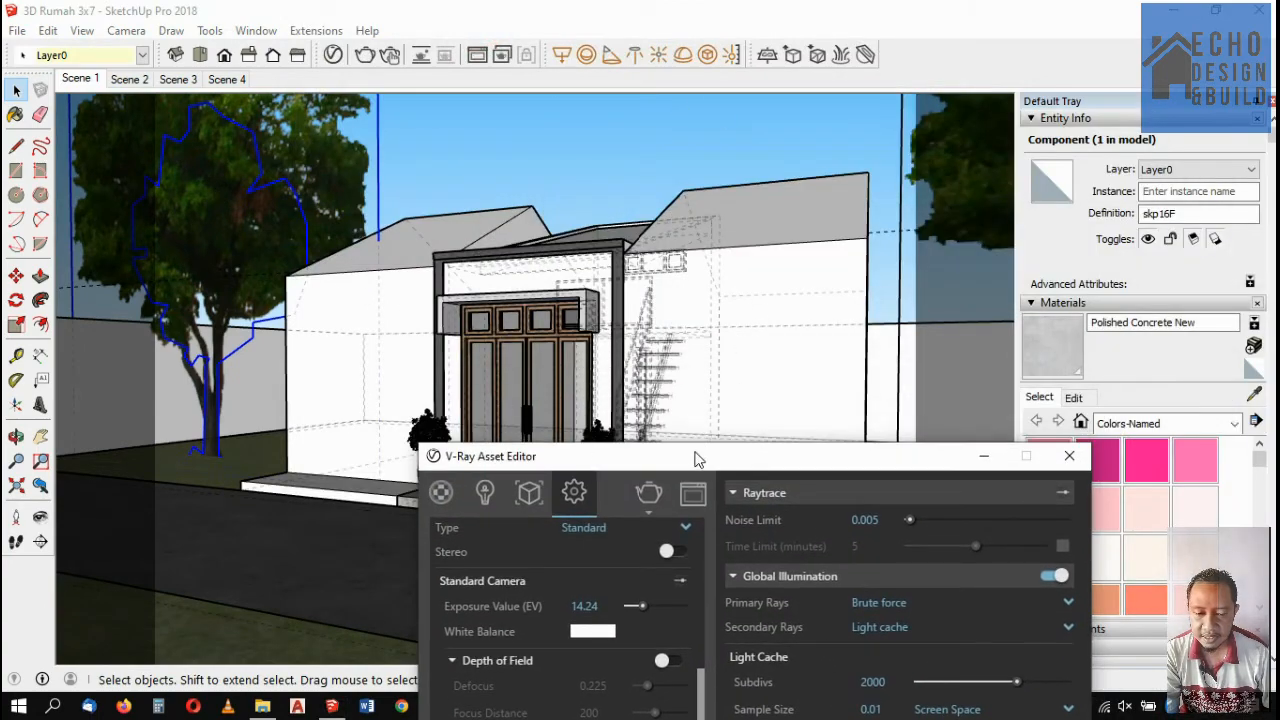
click(695, 457)
drag(695, 457, 608, 60)
Set the render output image size to 1600 wide by 1200 high.
click(575, 459)
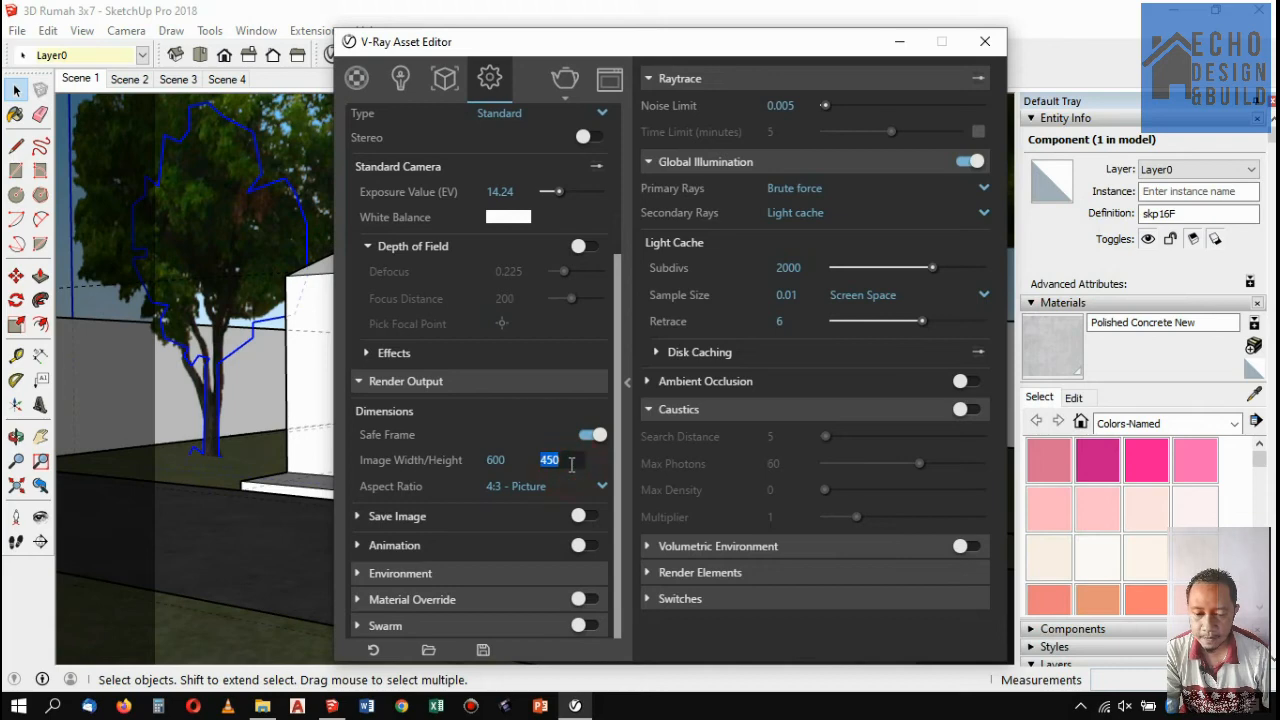
drag(572, 461, 540, 468)
text(1200)
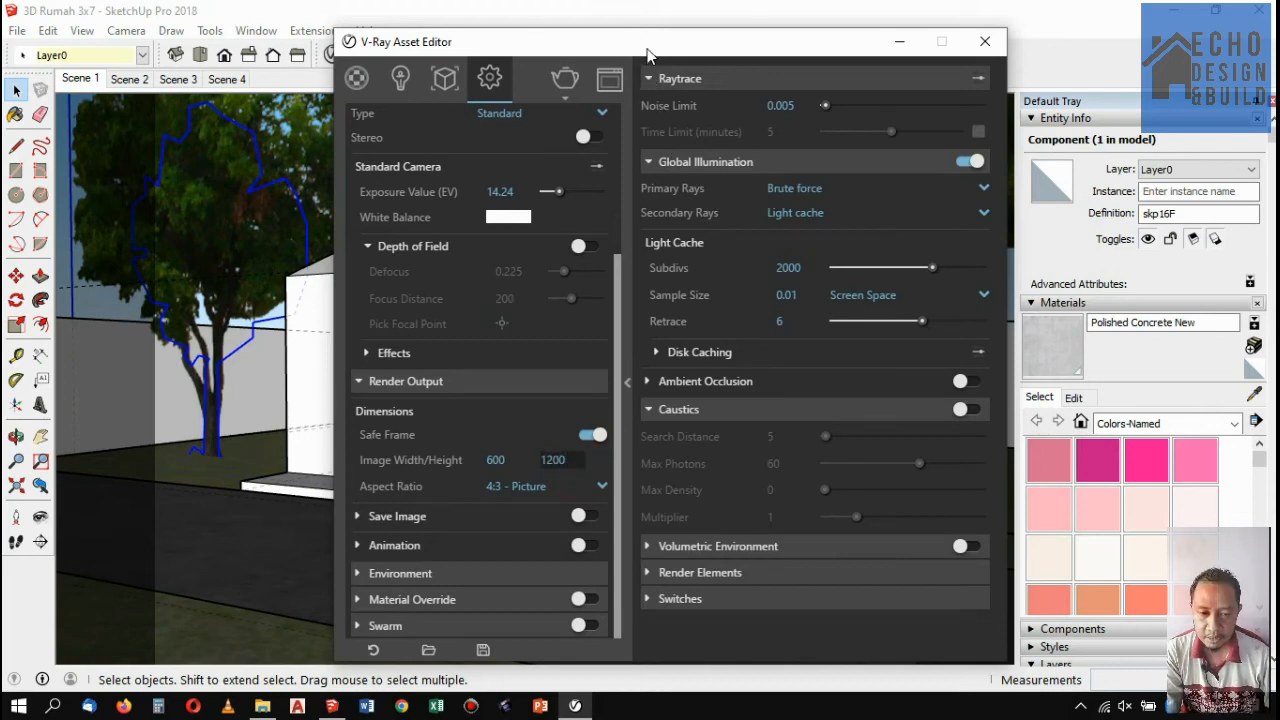
drag(644, 51, 618, 40)
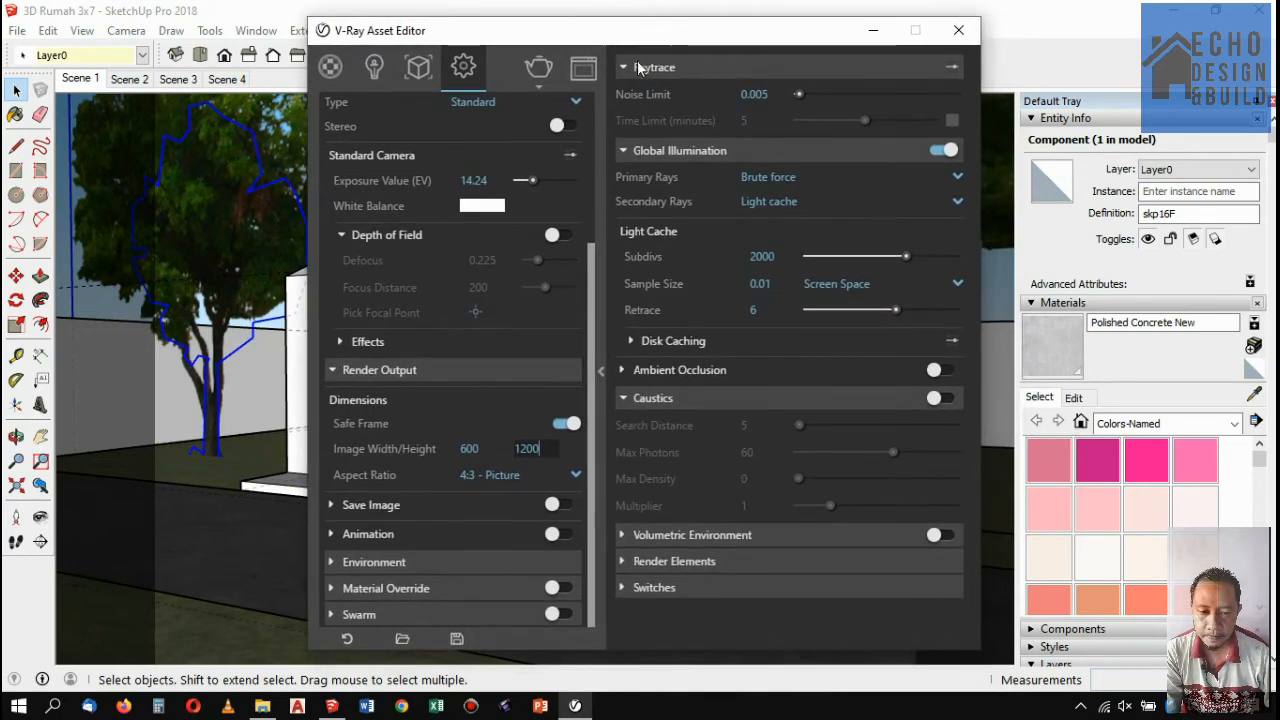
click(490, 448)
text(1600)
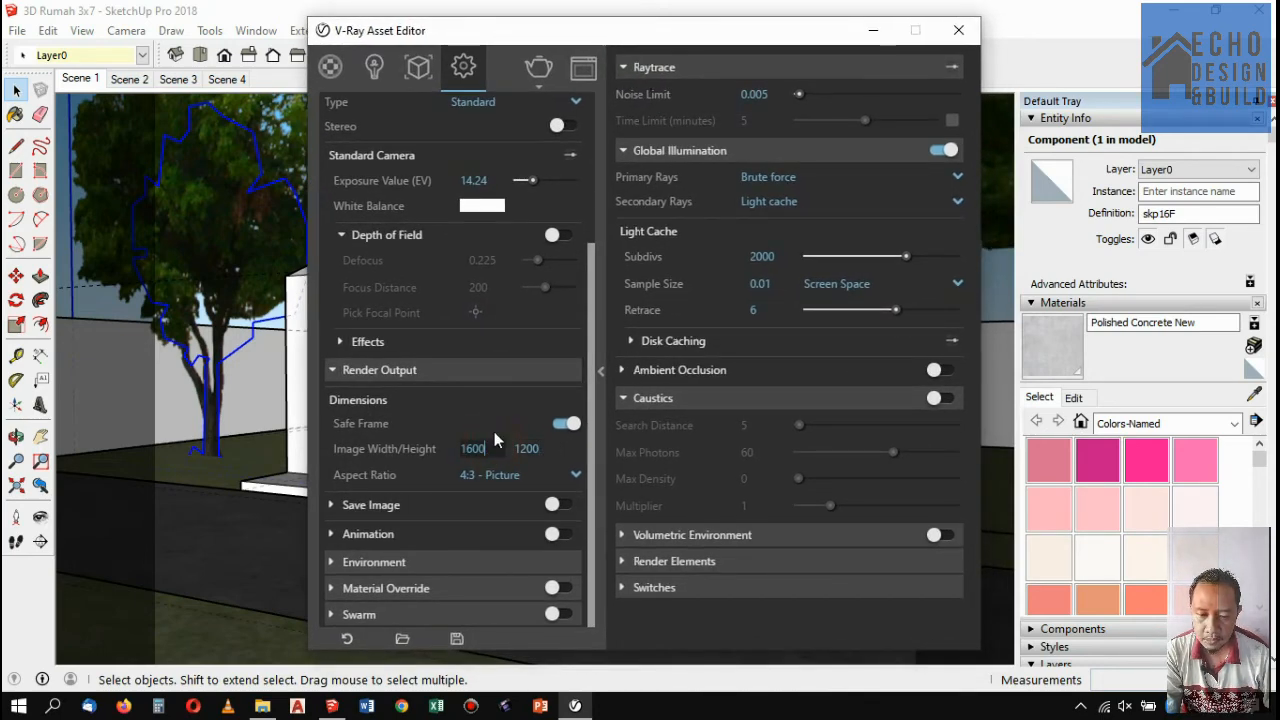
key(Return)
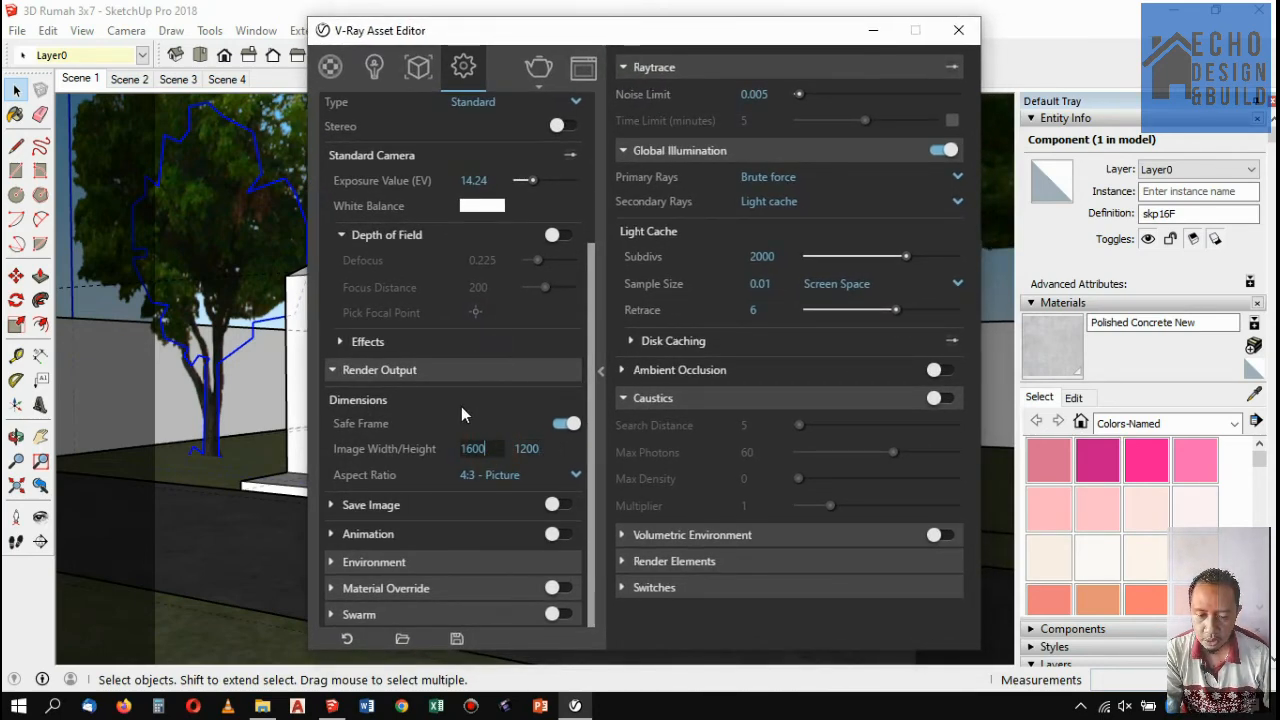
click(487, 34)
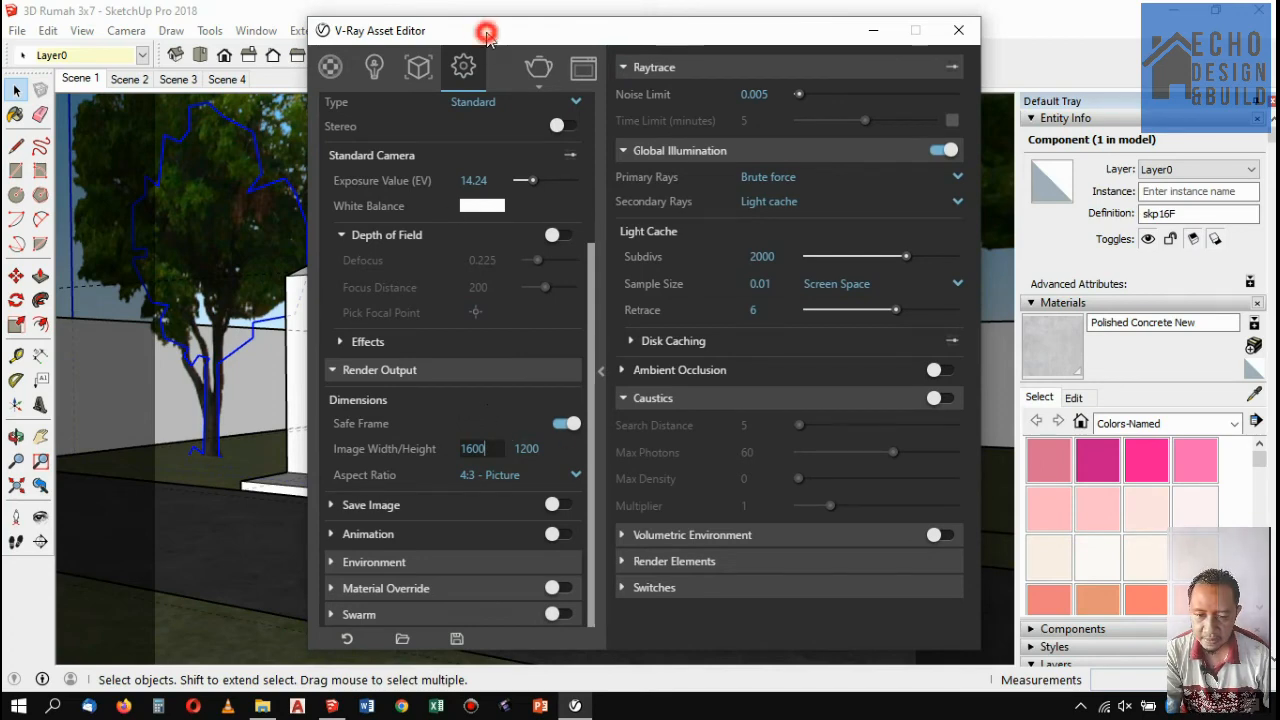
drag(487, 34, 518, 42)
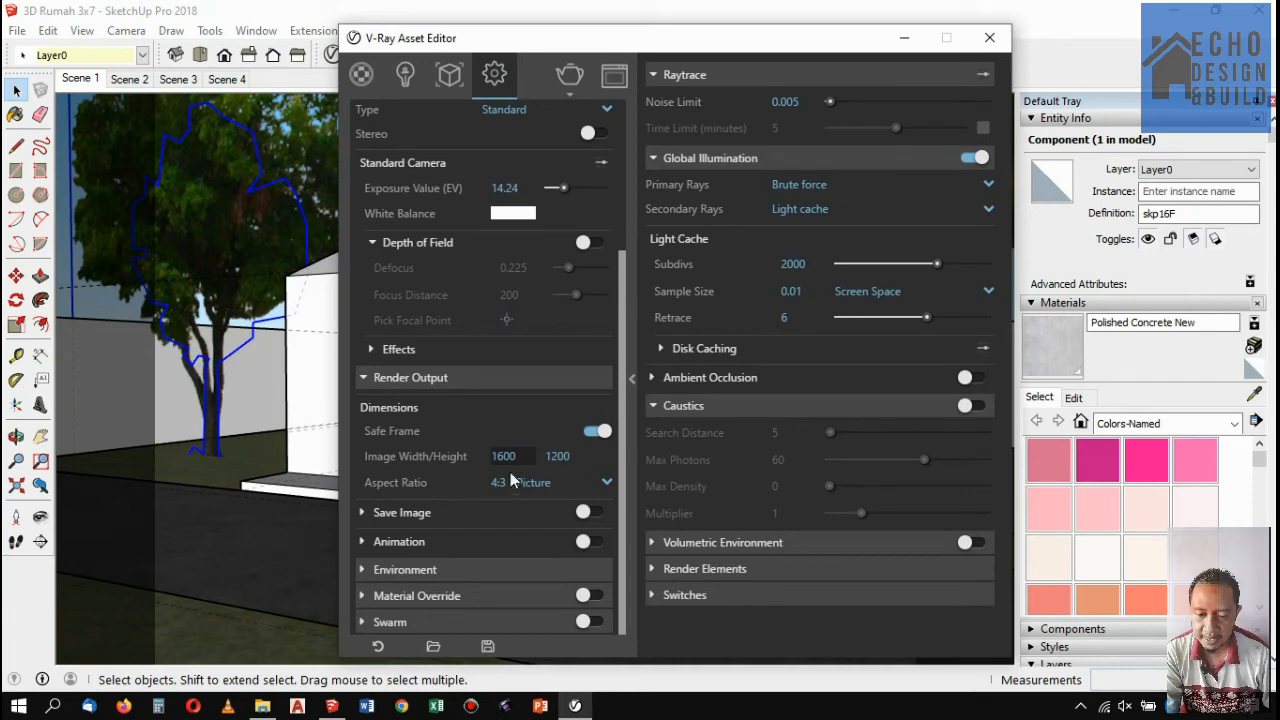
drag(679, 43, 606, 22)
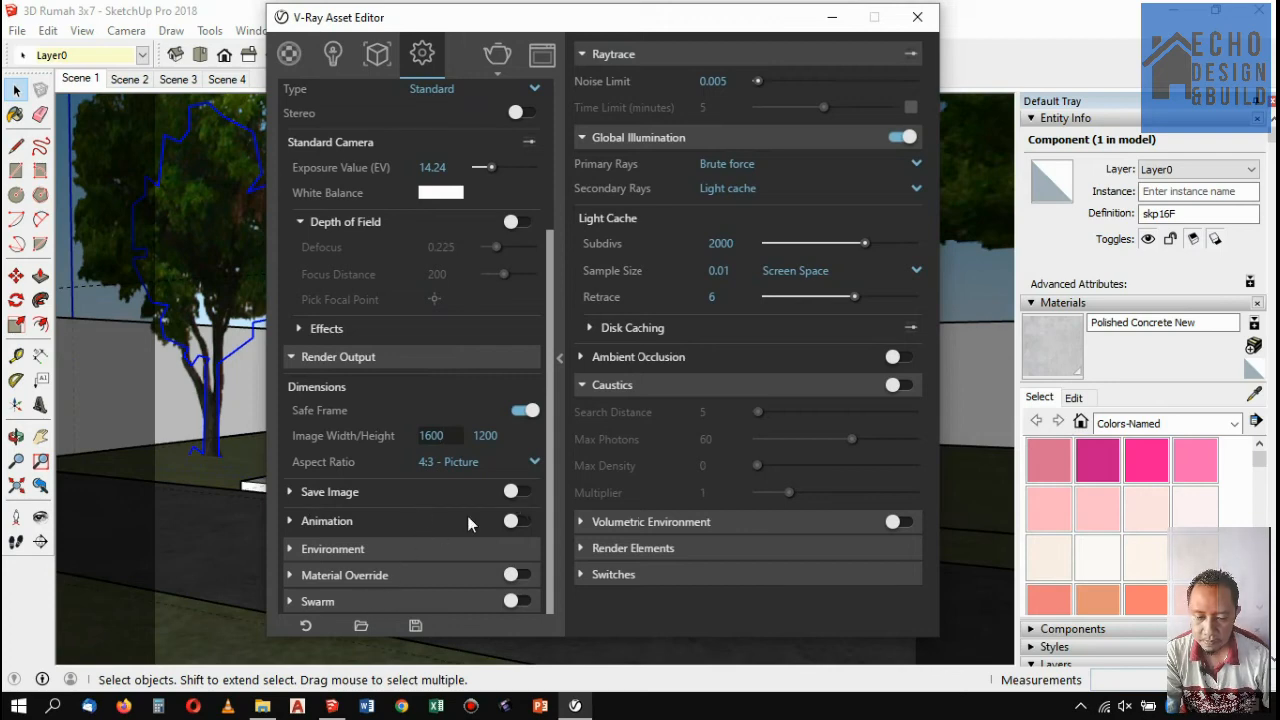
Expand the Environment settings, look over the render settings once more, and render the house exterior with V-Ray.
click(292, 549)
scroll(355, 520, down, 2)
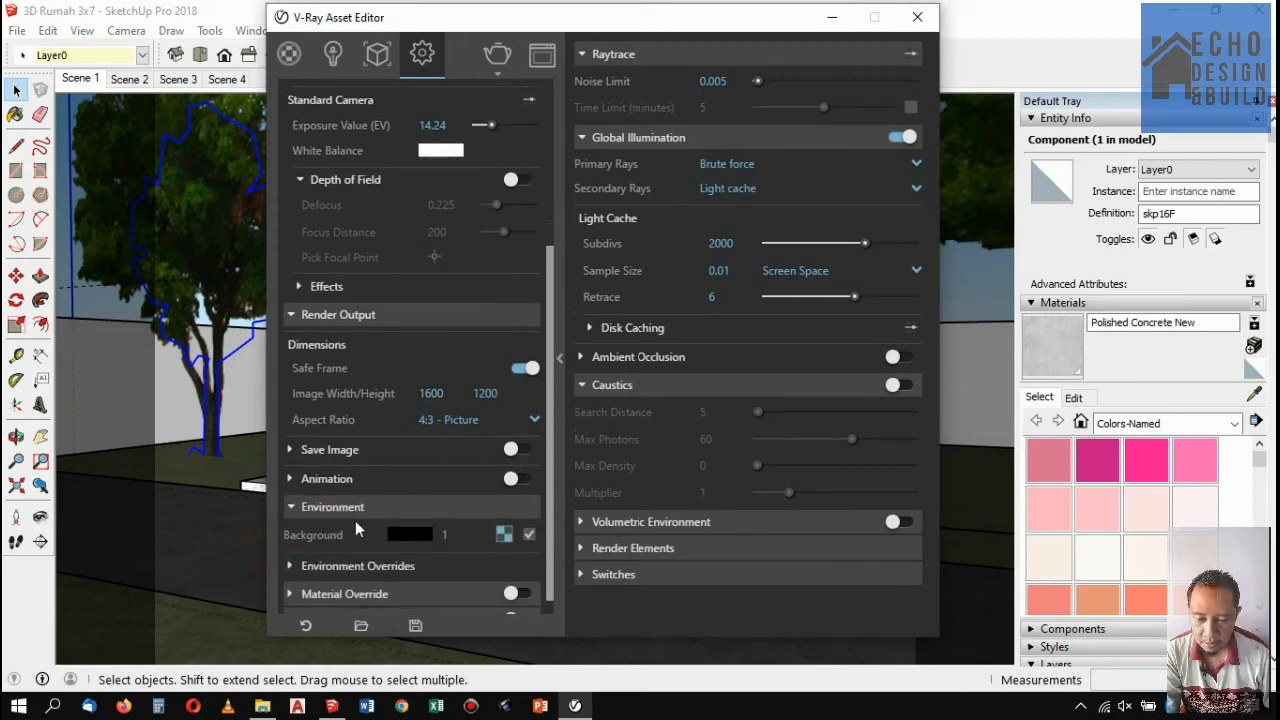
scroll(389, 490, up, 5)
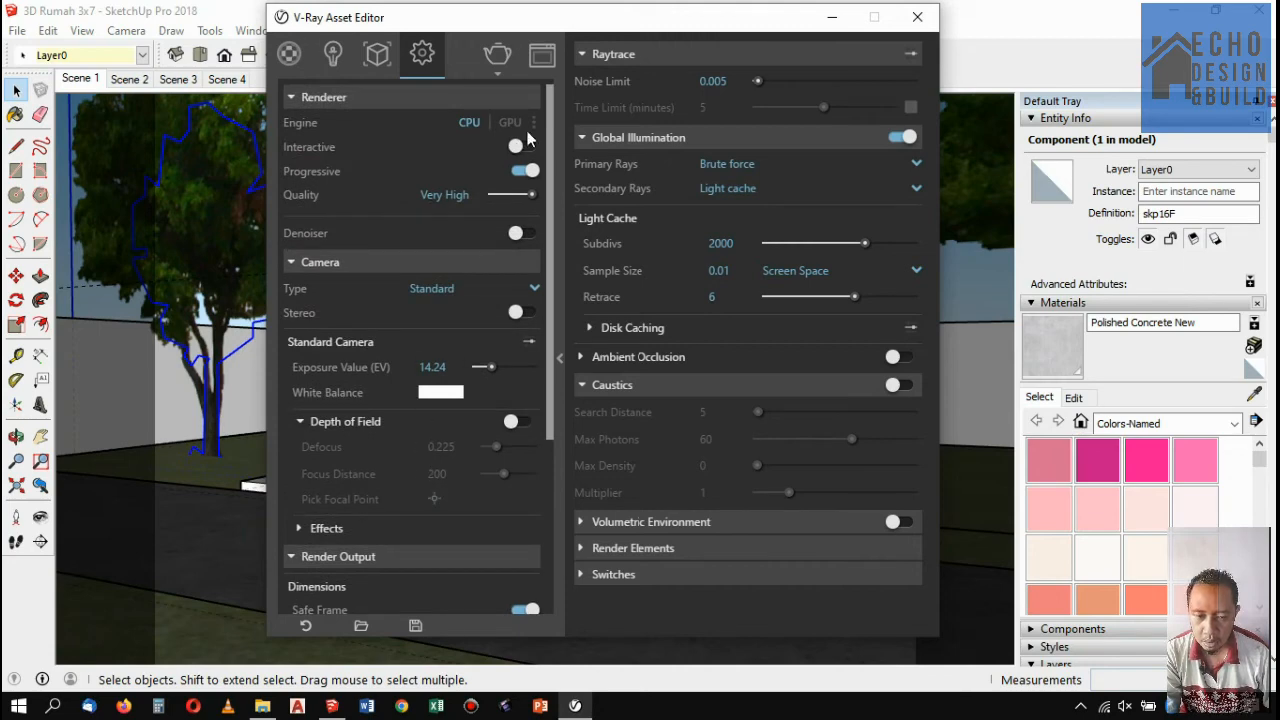
scroll(494, 355, down, 3)
scroll(494, 355, up, 3)
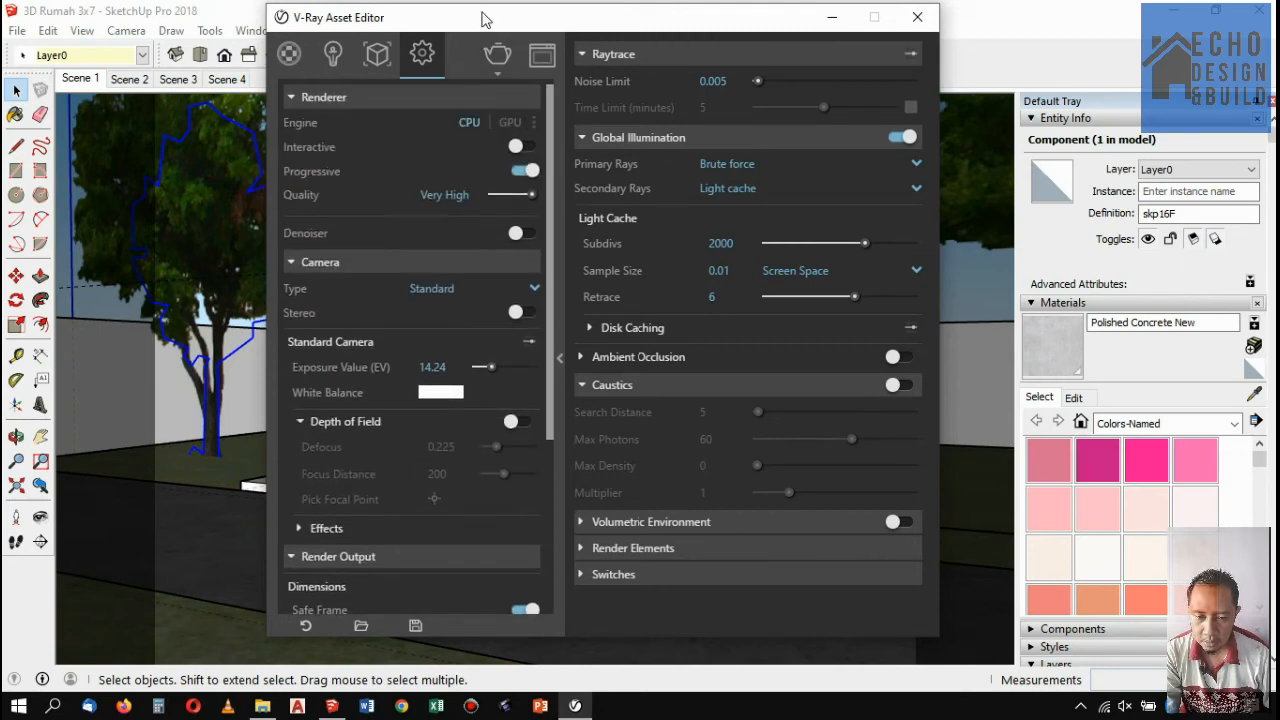
click(480, 19)
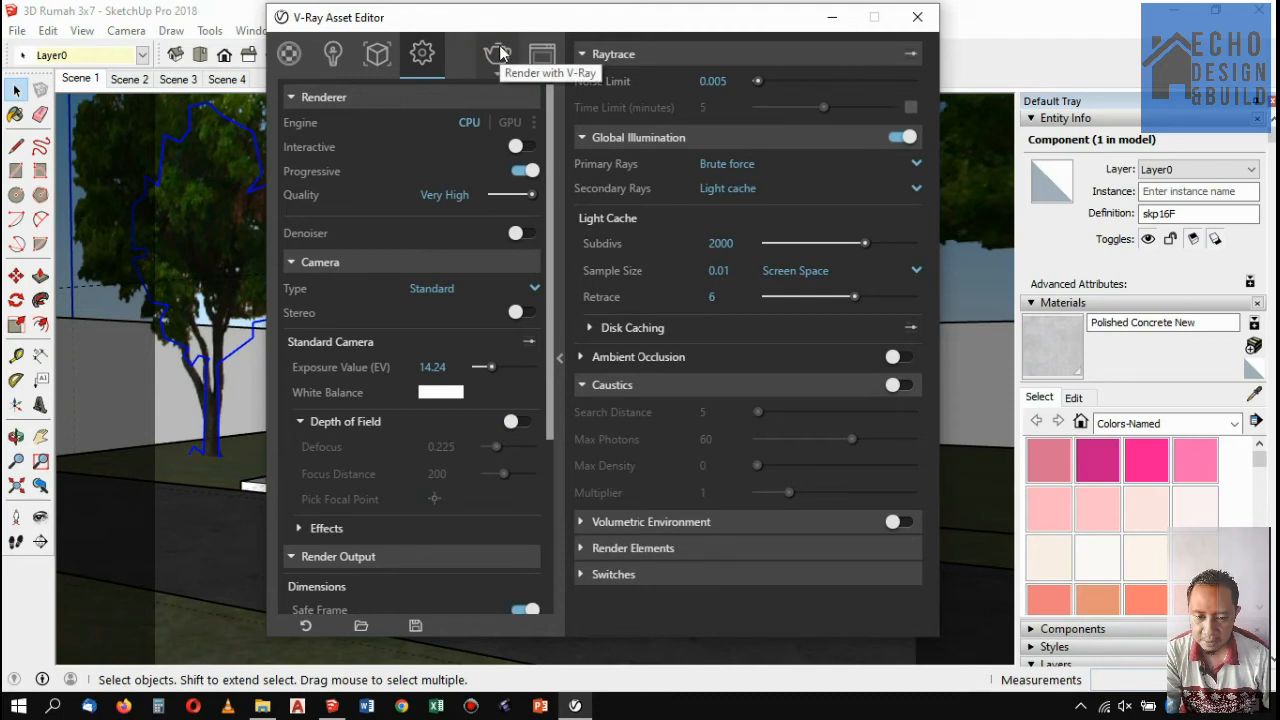
click(500, 57)
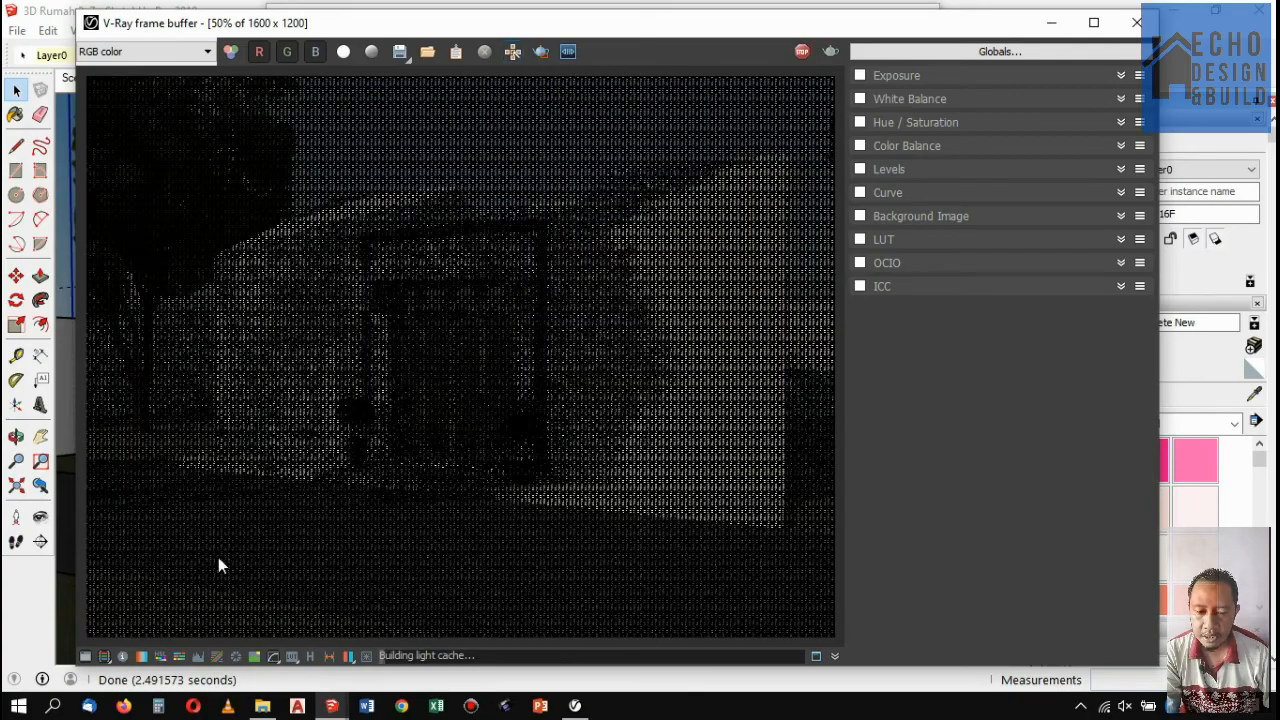
click(86, 656)
click(86, 656)
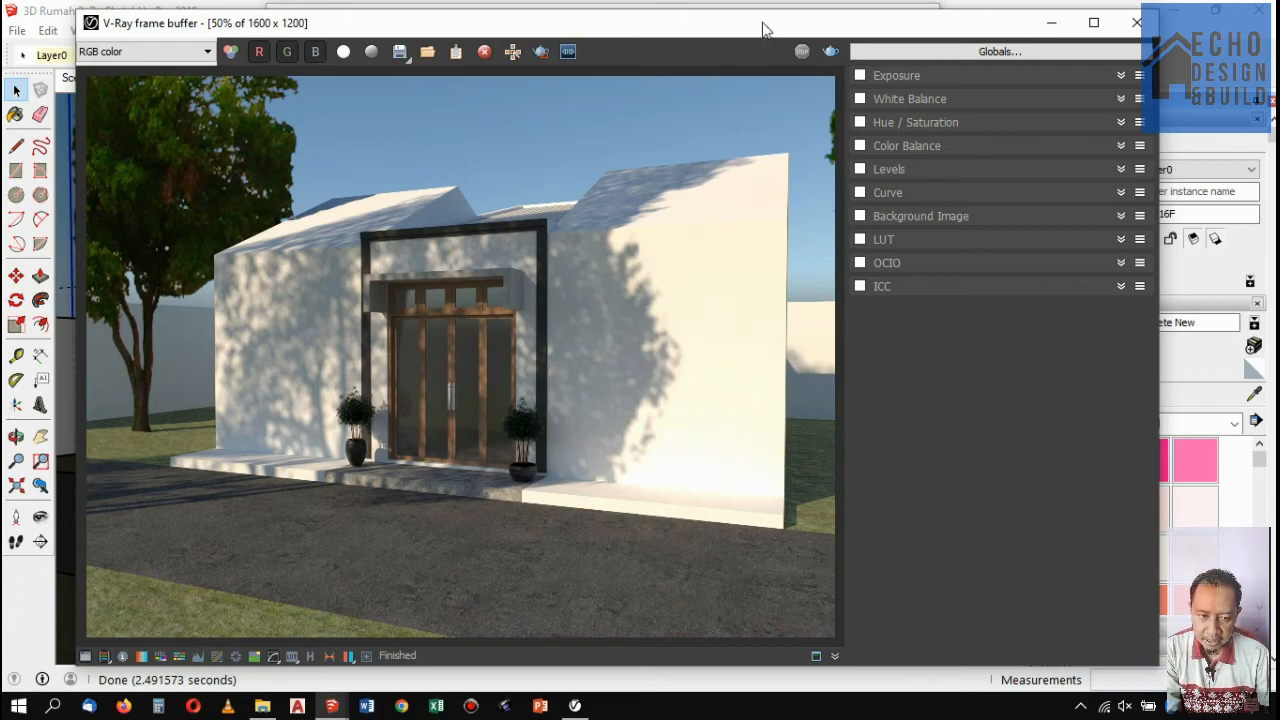
Set the frame buffer window aside and examine the Primary Rays options under Global Illumination without changing the choice.
drag(762, 28, 750, 431)
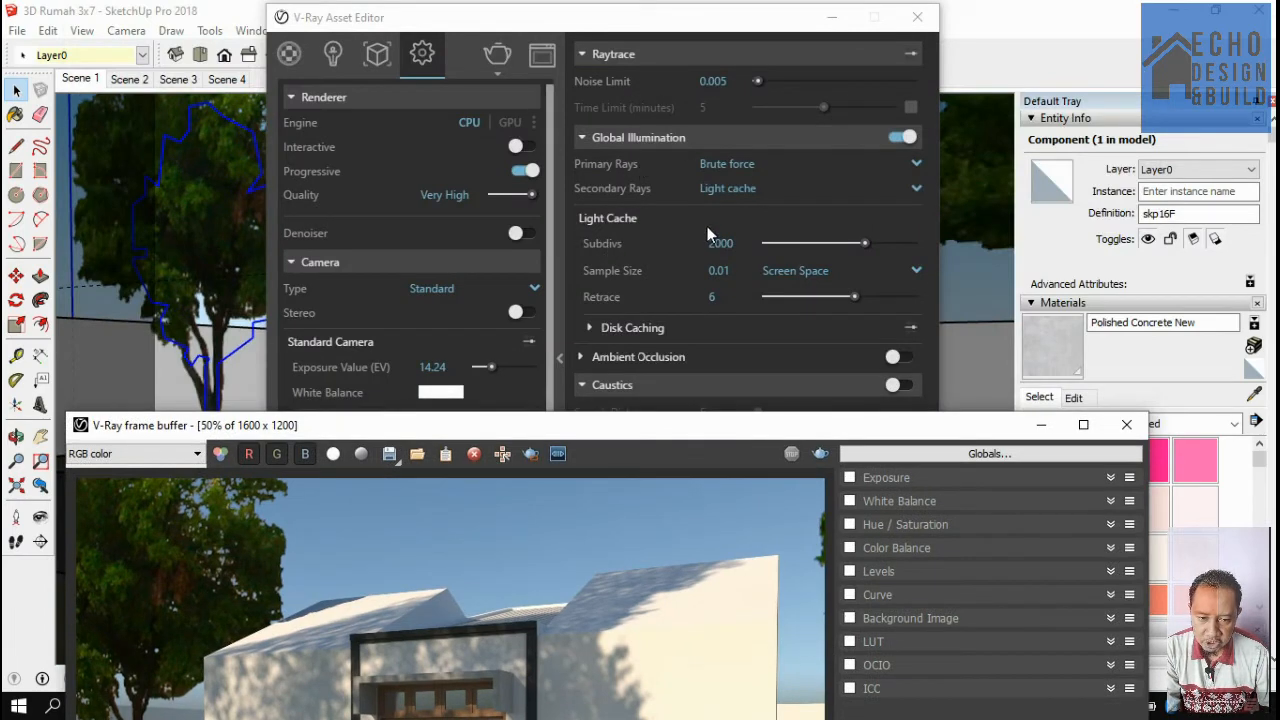
click(1044, 426)
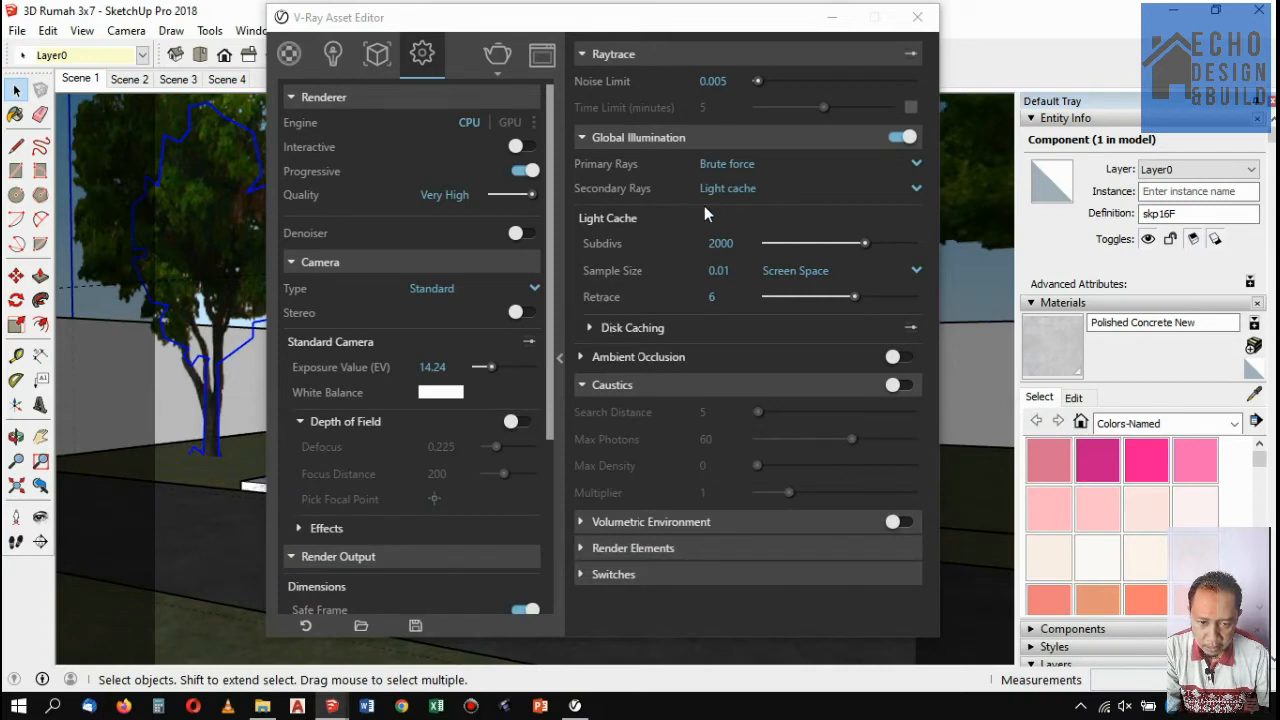
click(917, 165)
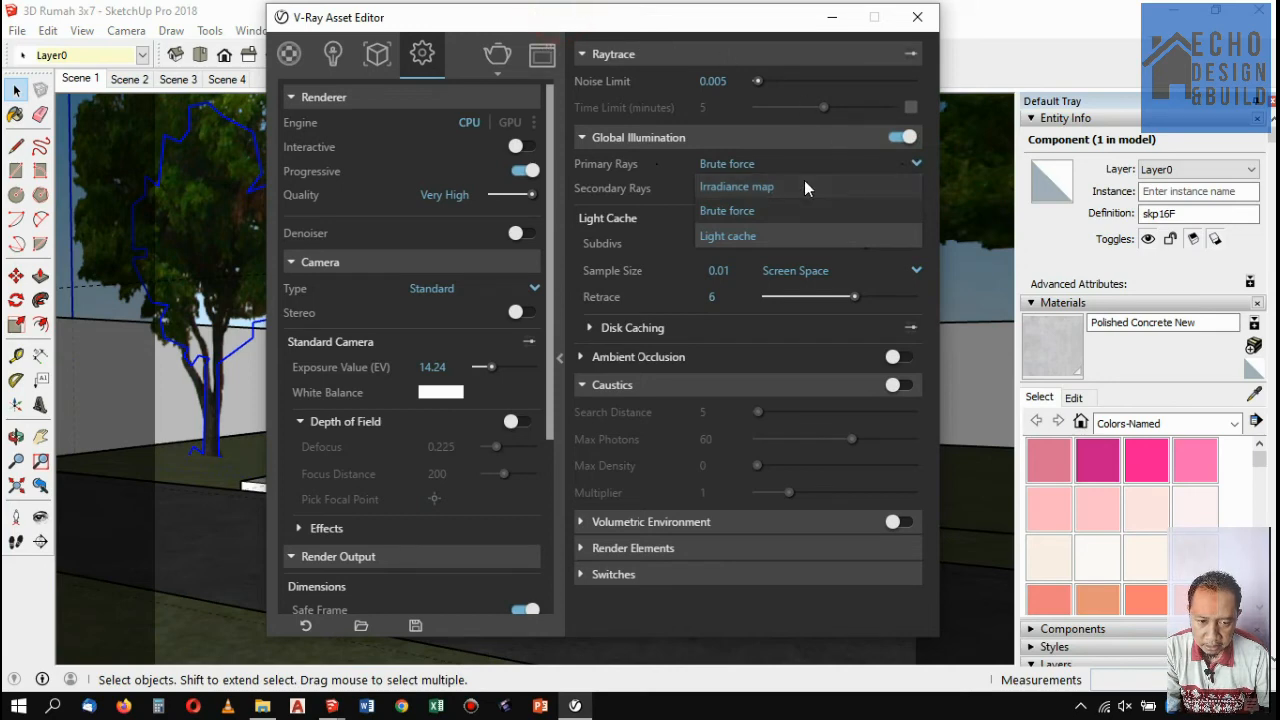
click(714, 24)
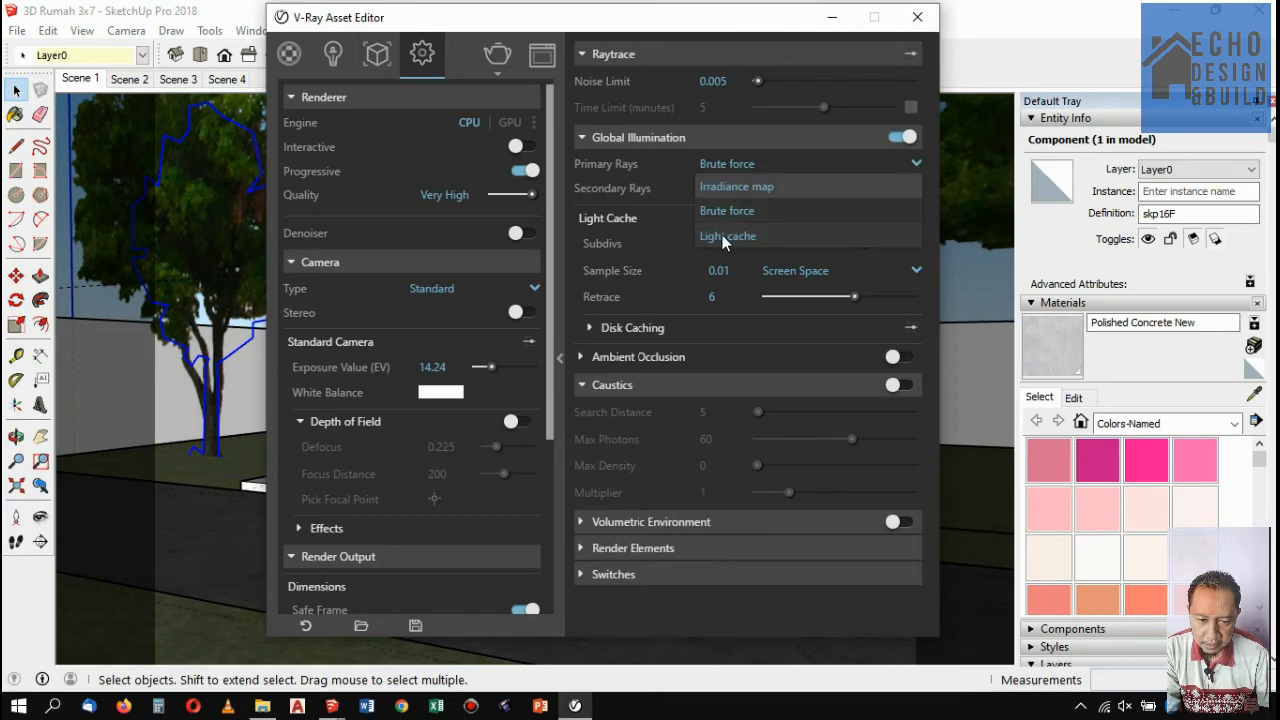
click(800, 163)
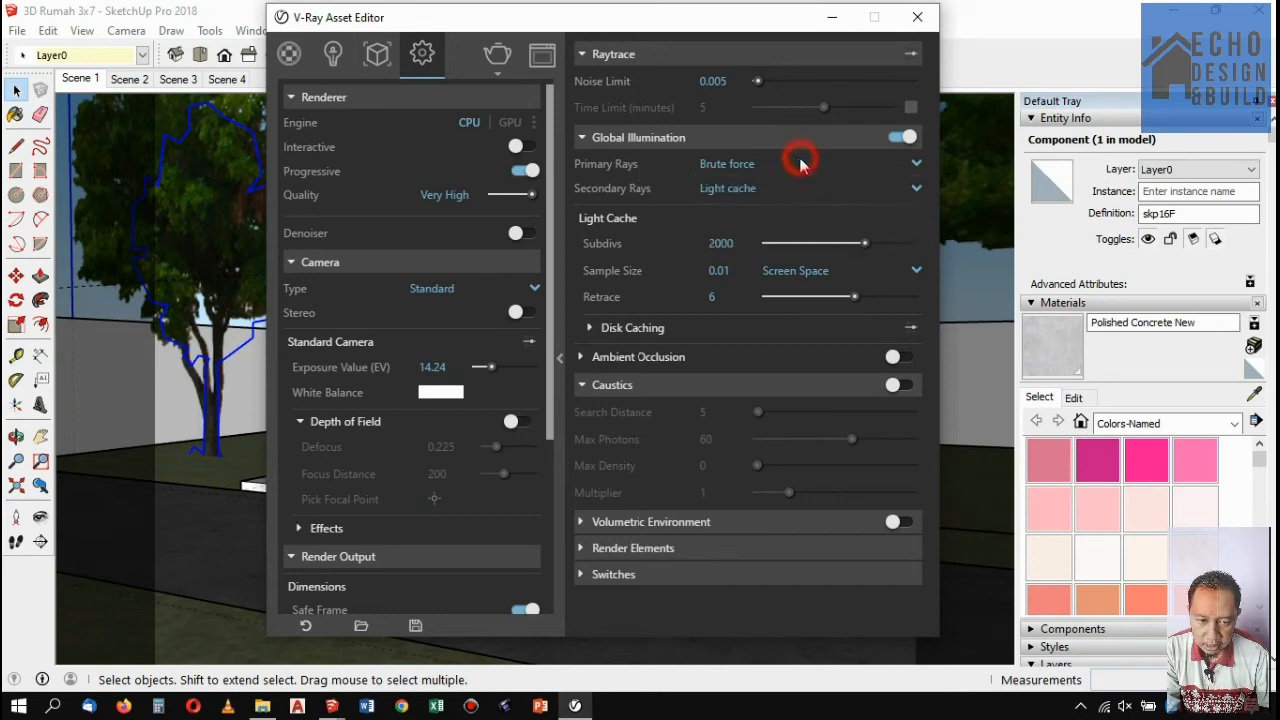
click(836, 174)
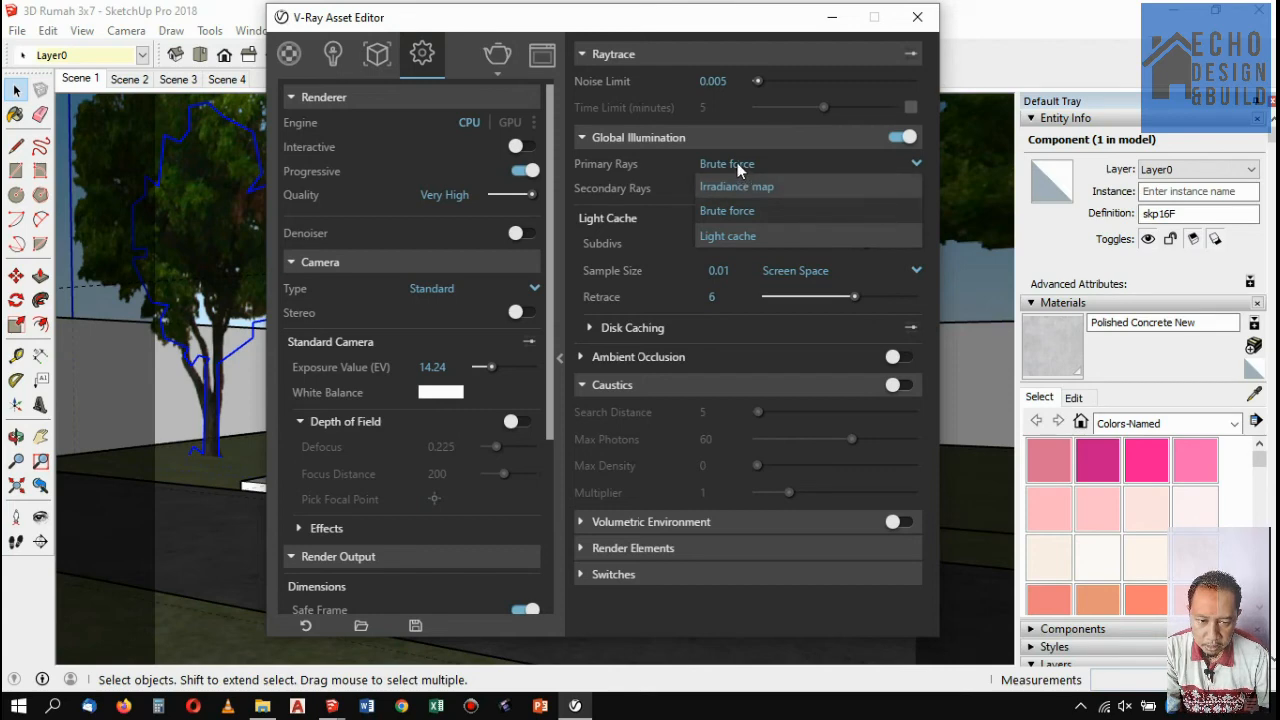
click(850, 393)
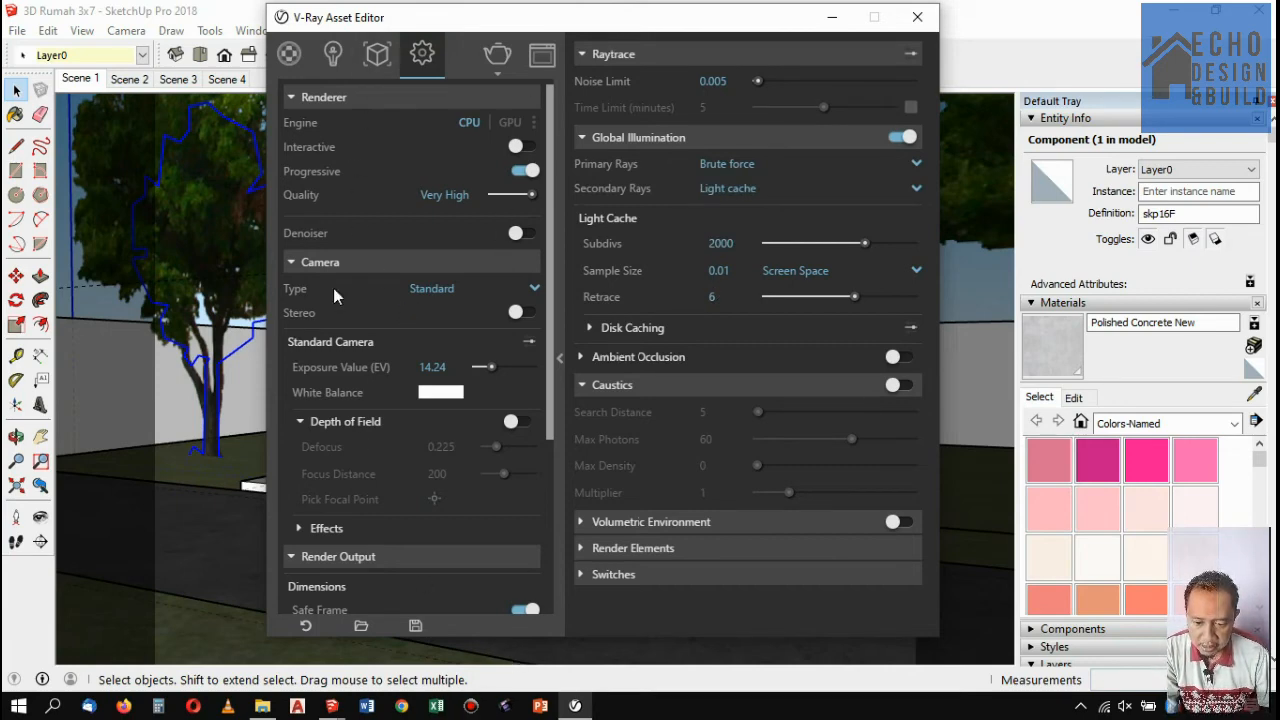
Bring the frame buffer back into full view, then expand and enable its Exposure correction.
click(541, 58)
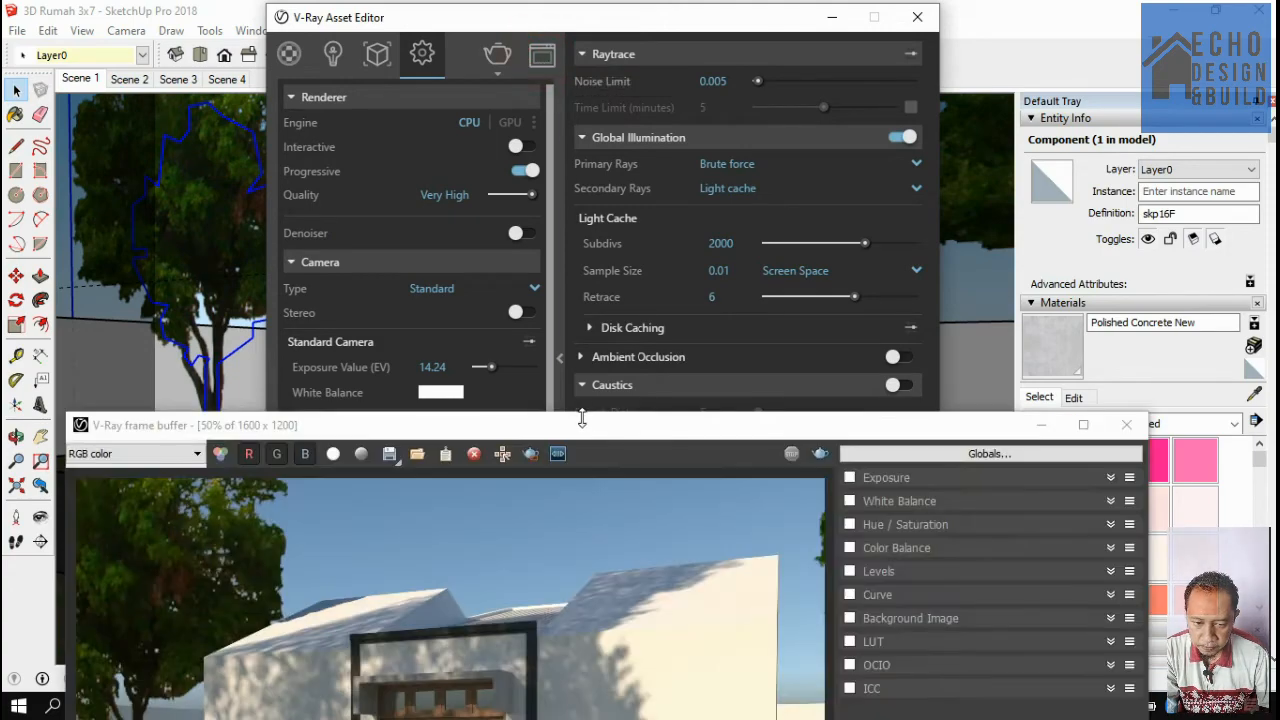
mouse_move(583, 424)
mouse_down()
mouse_move(623, 121)
mouse_move(603, 29)
mouse_up()
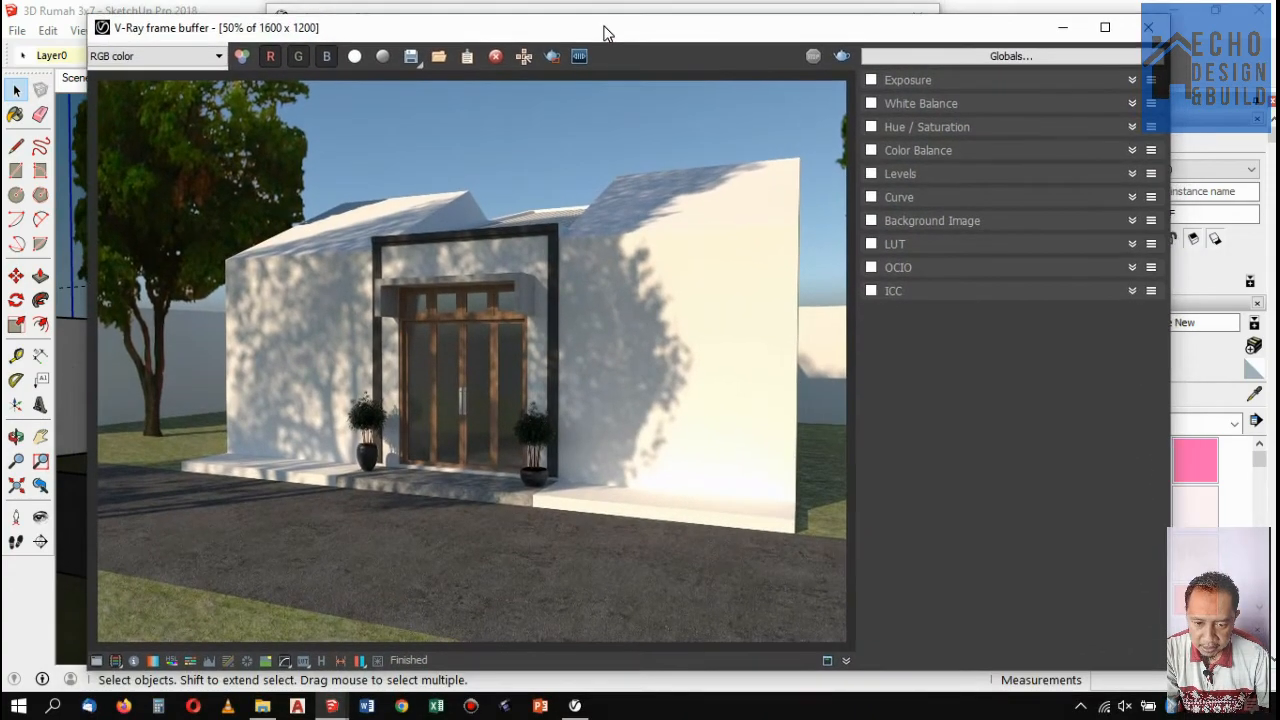
click(1132, 80)
click(871, 80)
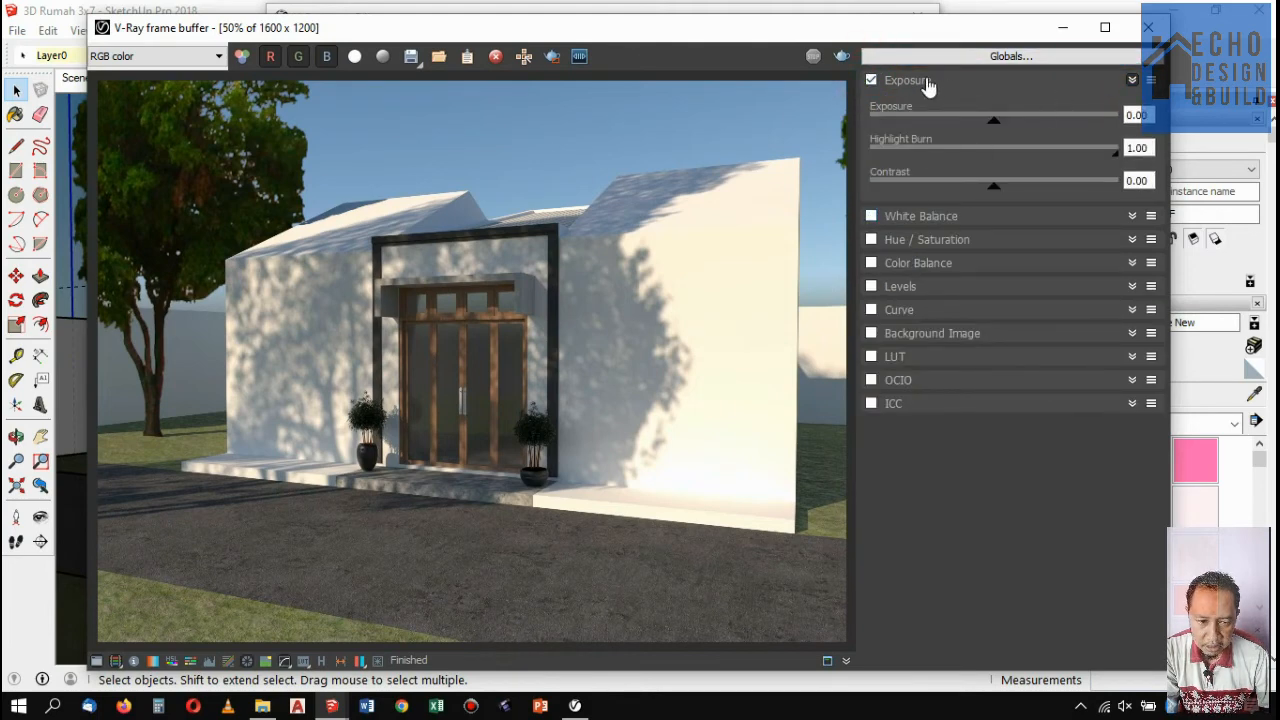
click(871, 80)
click(871, 80)
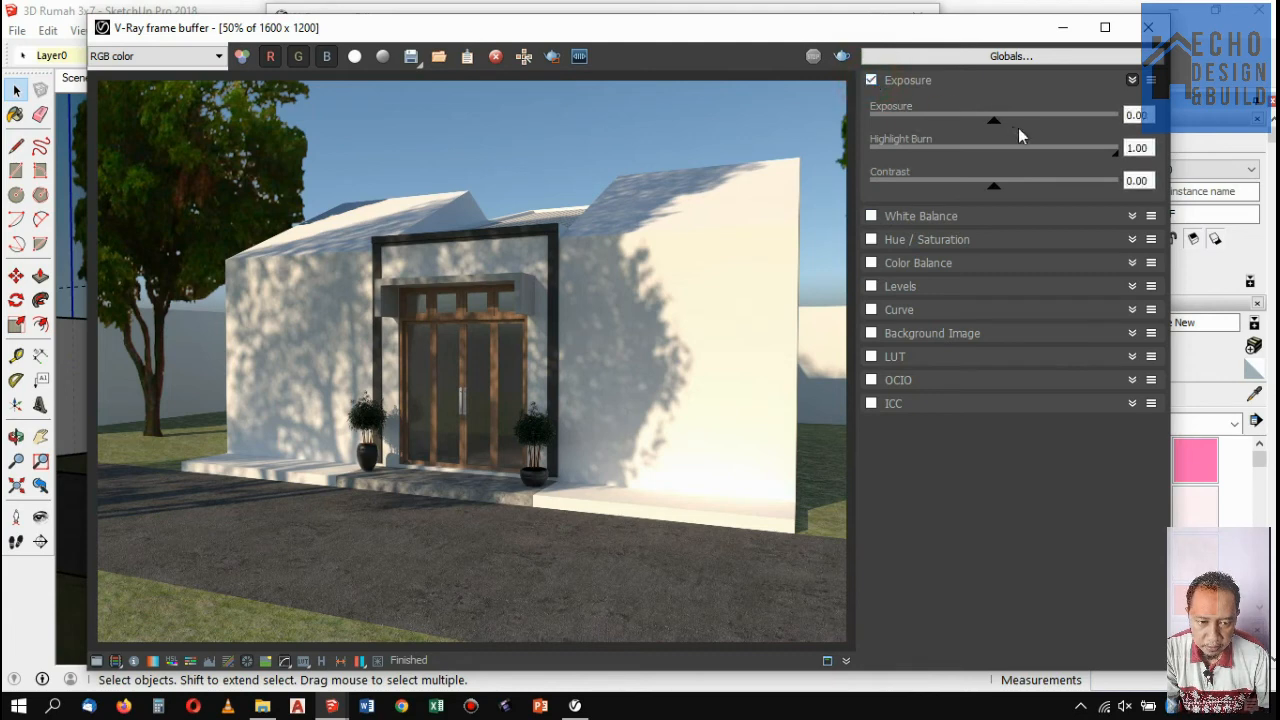
click(1151, 80)
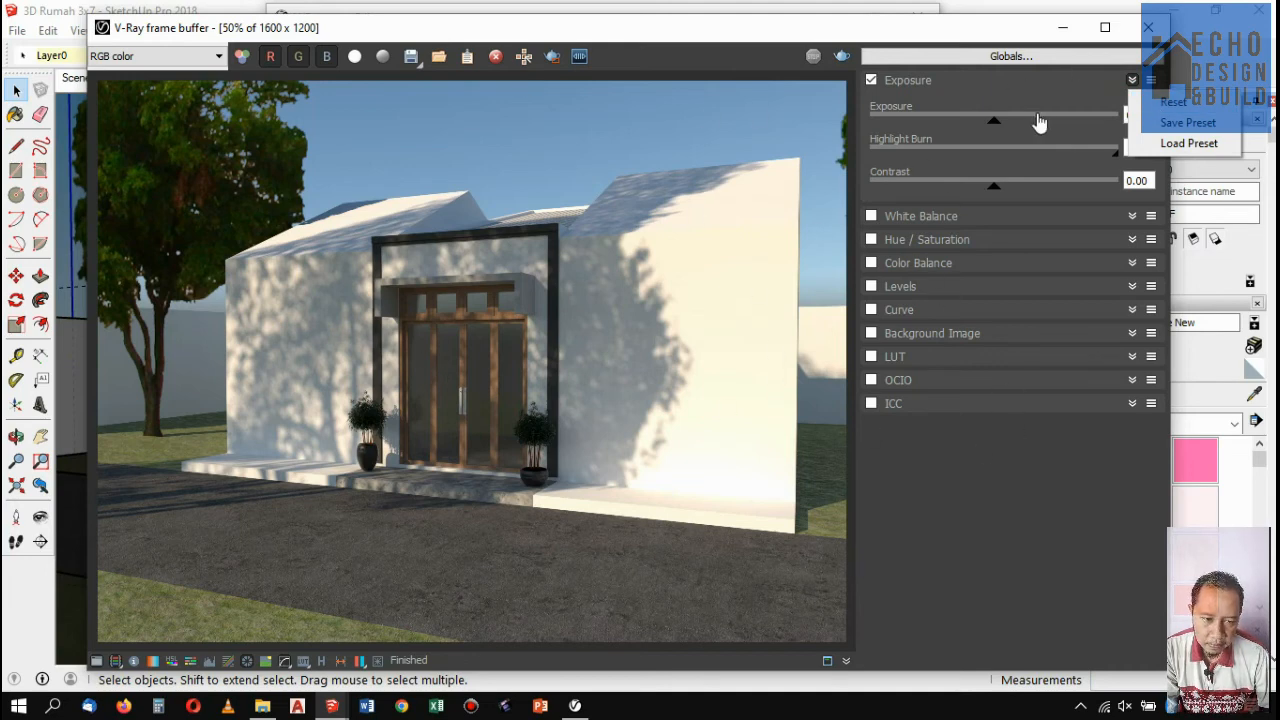
click(962, 30)
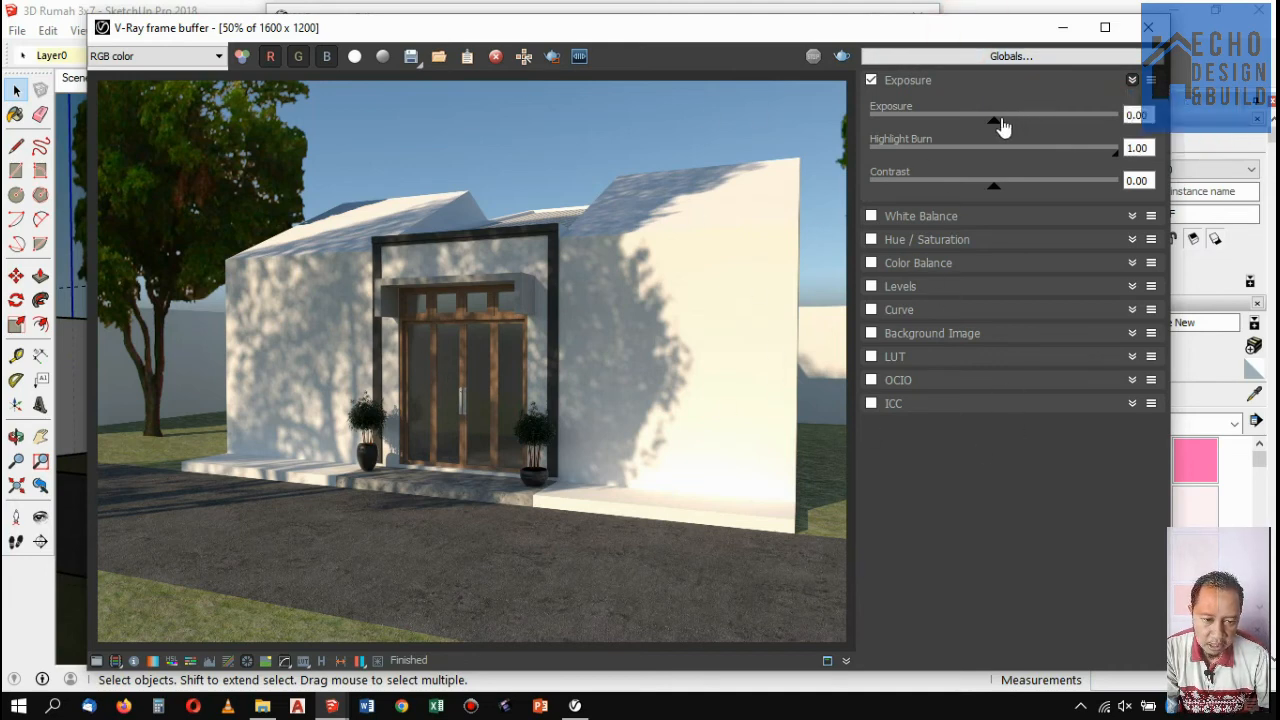
Adjust the render's Exposure correction to an exposure of 0.51 and a contrast of 0.09.
drag(994, 121, 1016, 133)
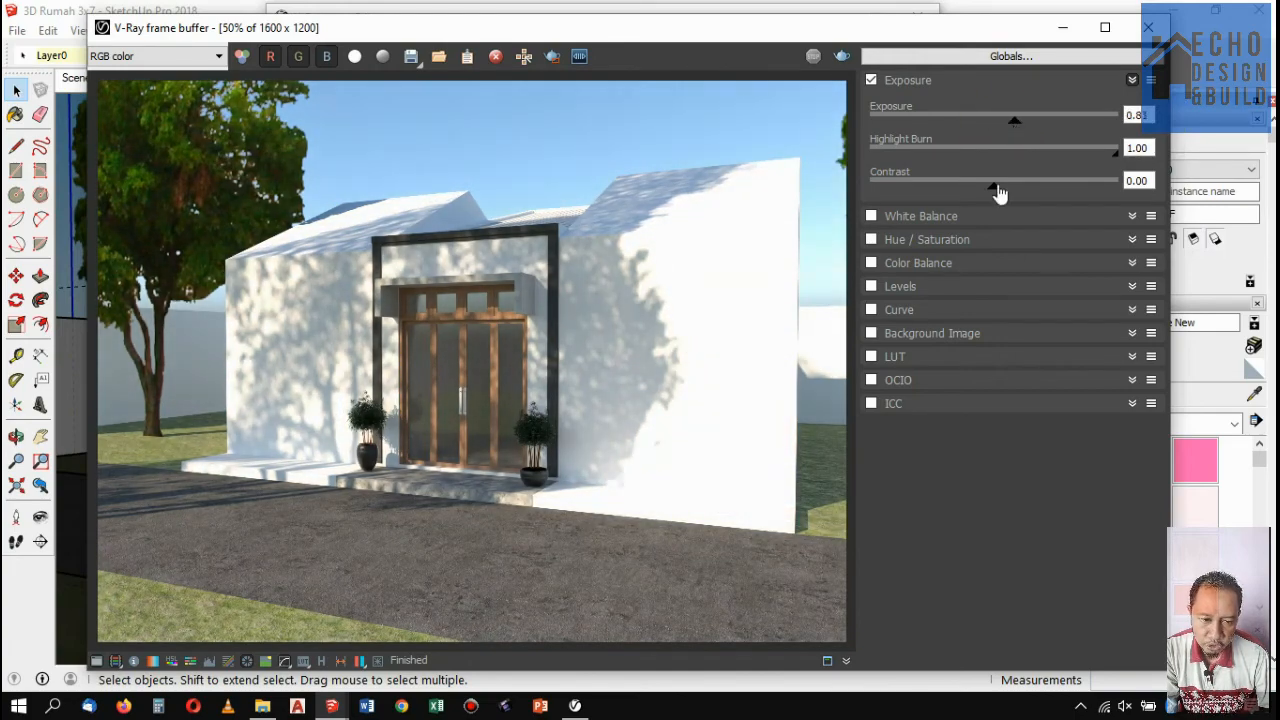
mouse_move(999, 193)
mouse_down()
mouse_move(1047, 199)
mouse_move(1011, 201)
mouse_up()
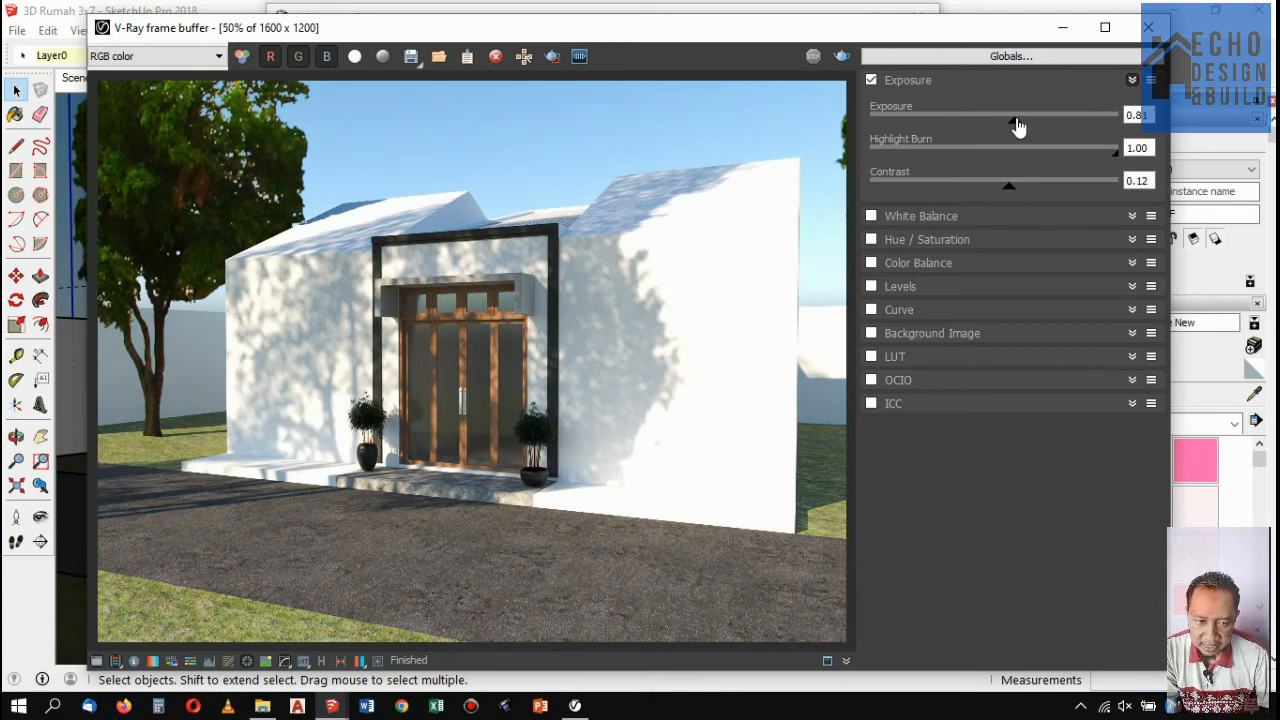
mouse_move(1018, 124)
mouse_down()
mouse_move(1034, 128)
mouse_move(1006, 129)
mouse_up()
drag(1008, 191, 1008, 190)
Enable the Levels correction and expand its histogram together with the Color Balance controls.
click(871, 287)
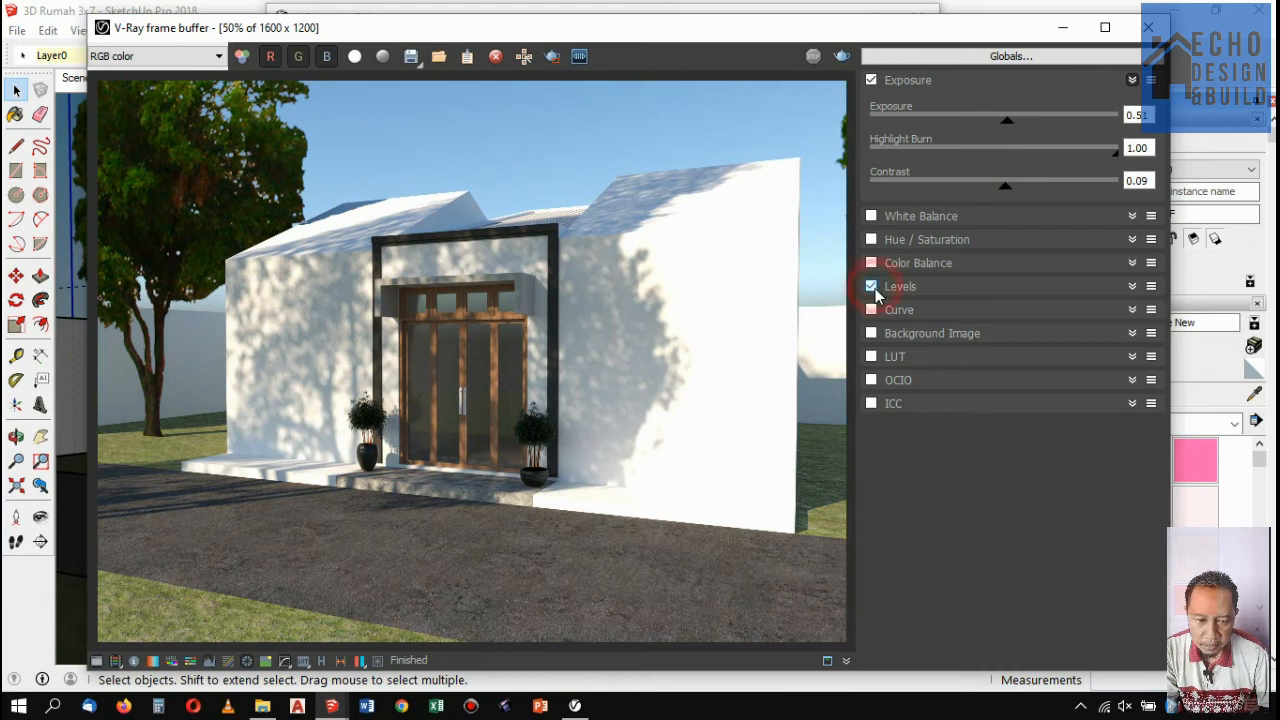
click(1131, 286)
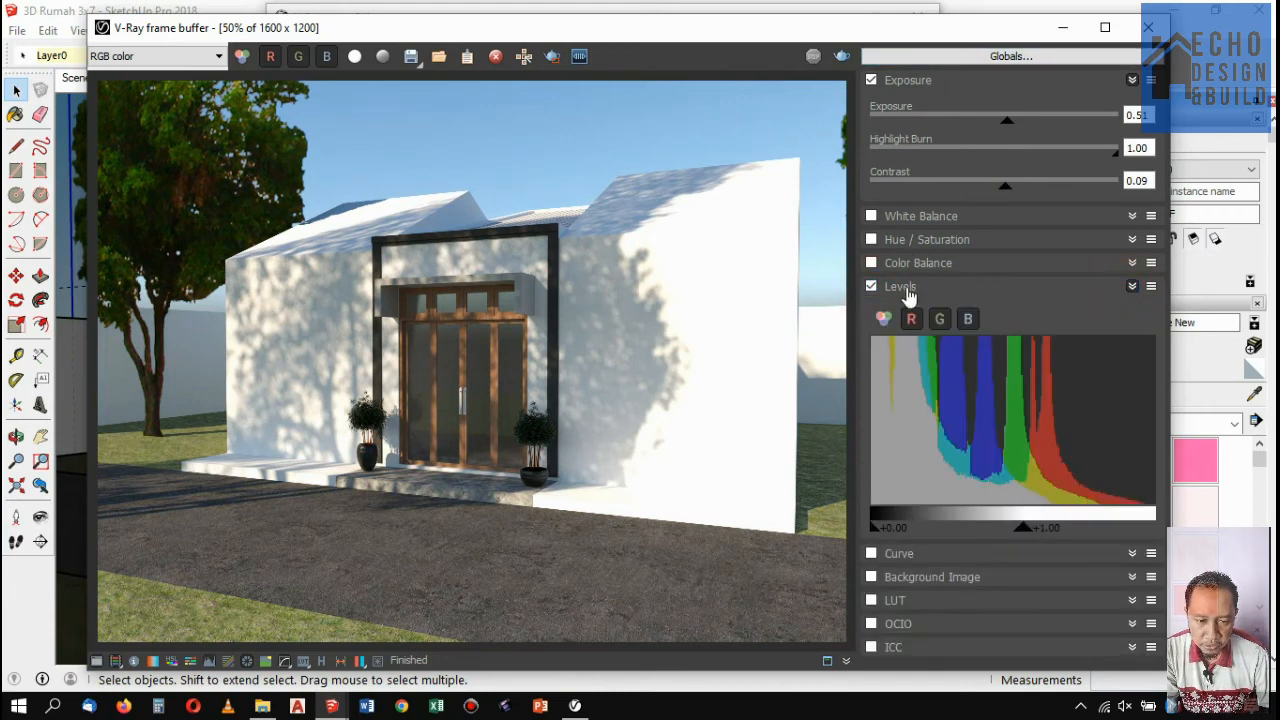
click(1131, 263)
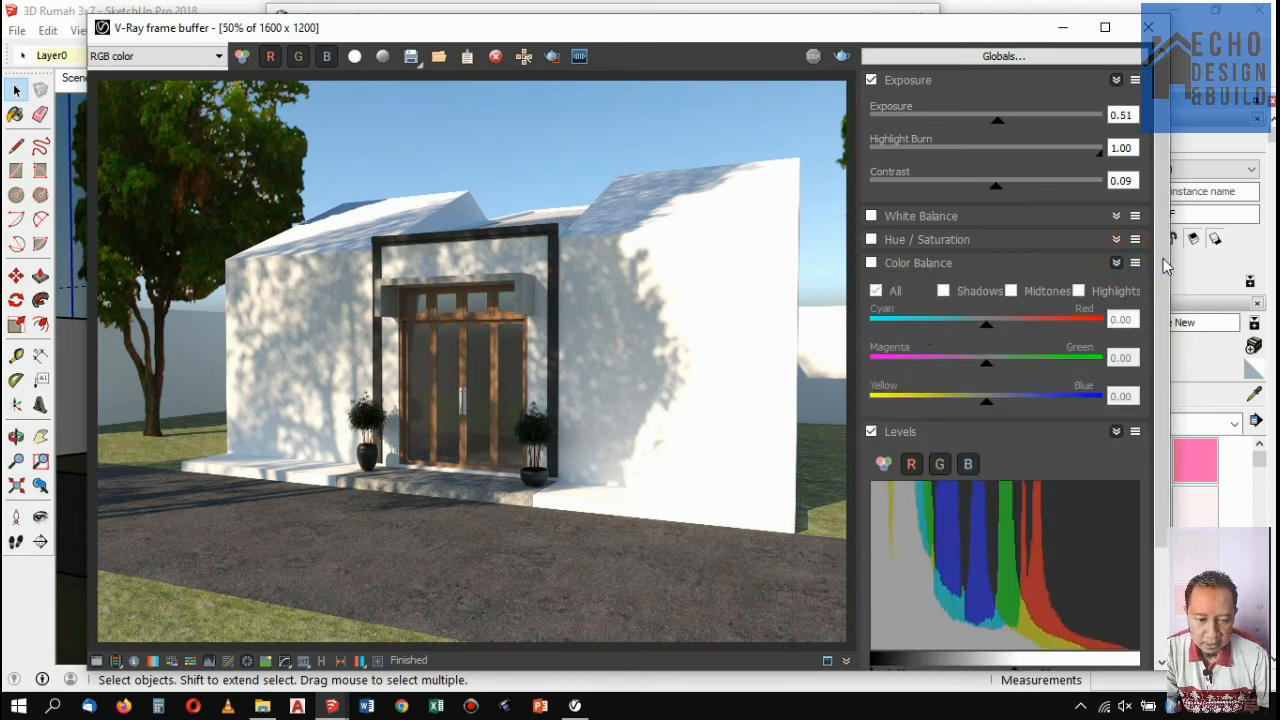
scroll(1160, 420, down, 3)
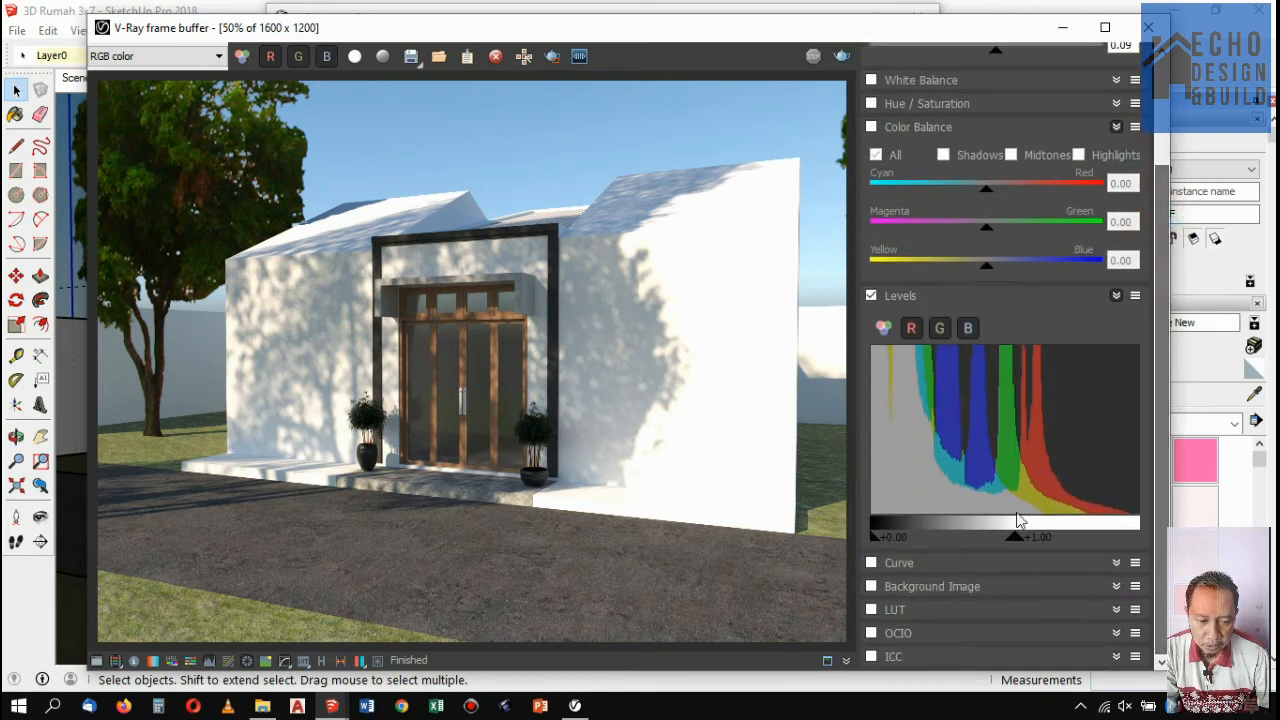
Try the Curve correction by adding a point on the upper part of its line, and switch the correction off.
click(871, 562)
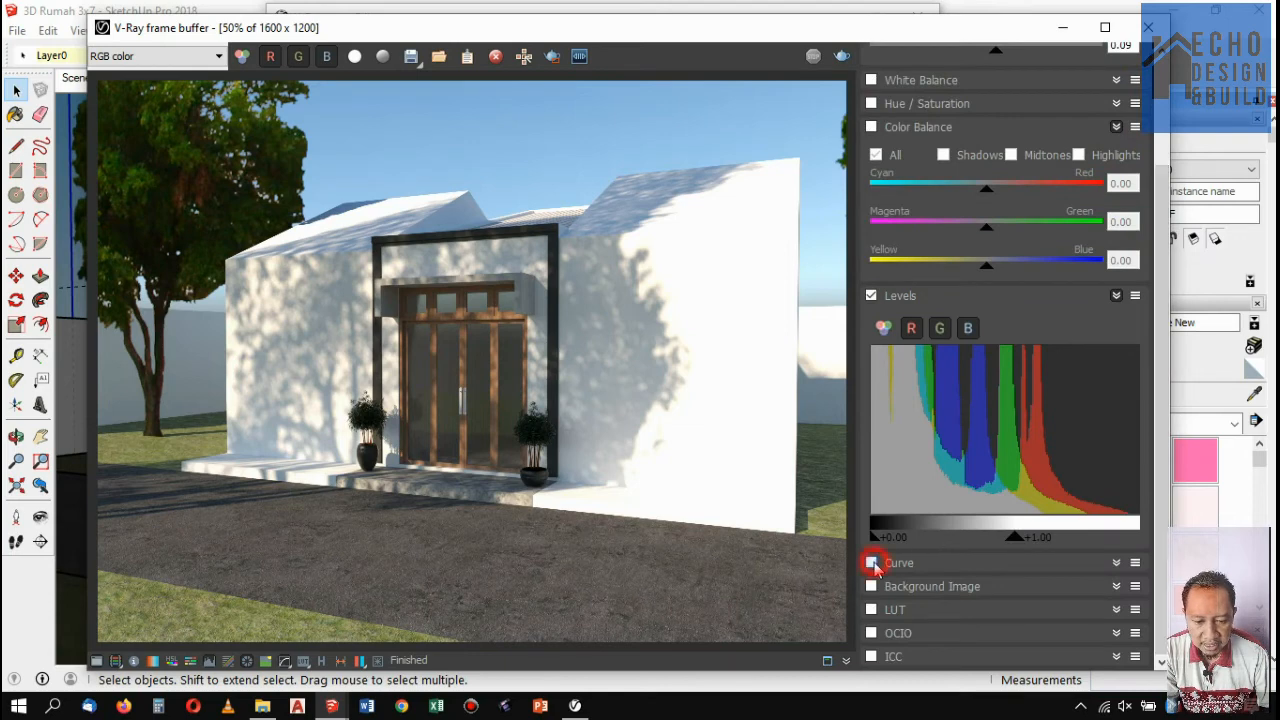
click(1117, 564)
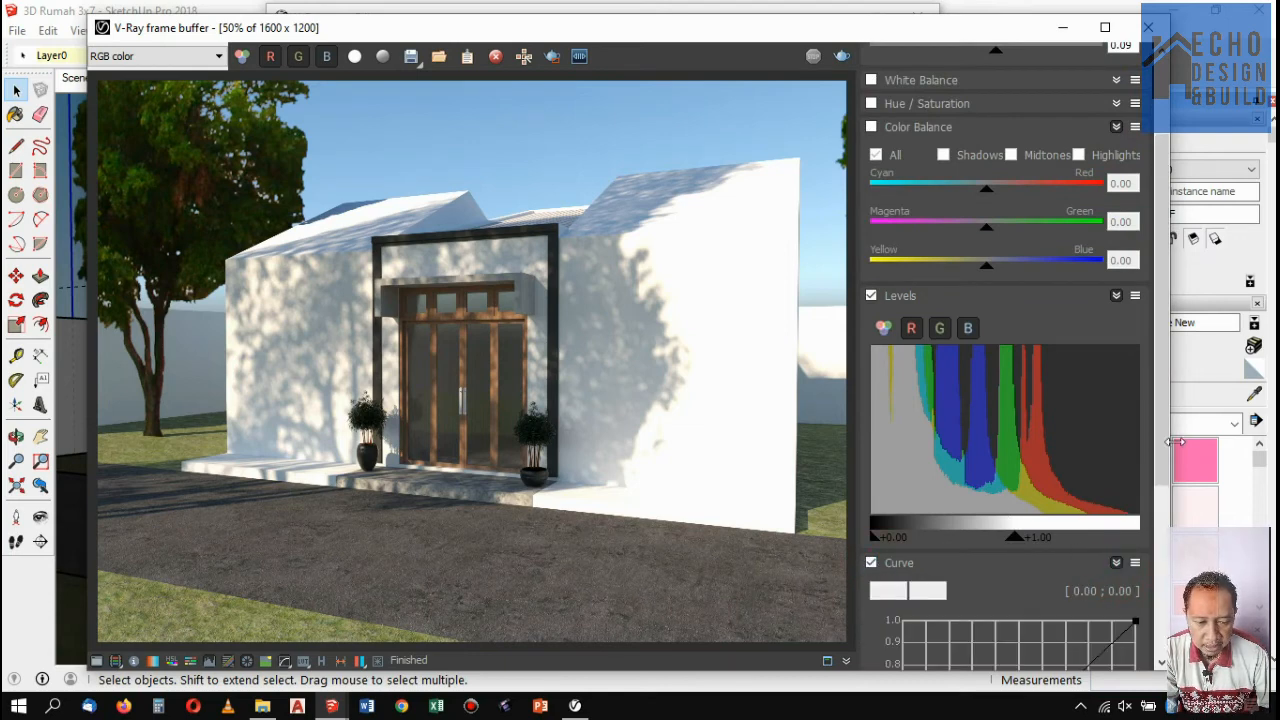
drag(1165, 380, 1199, 543)
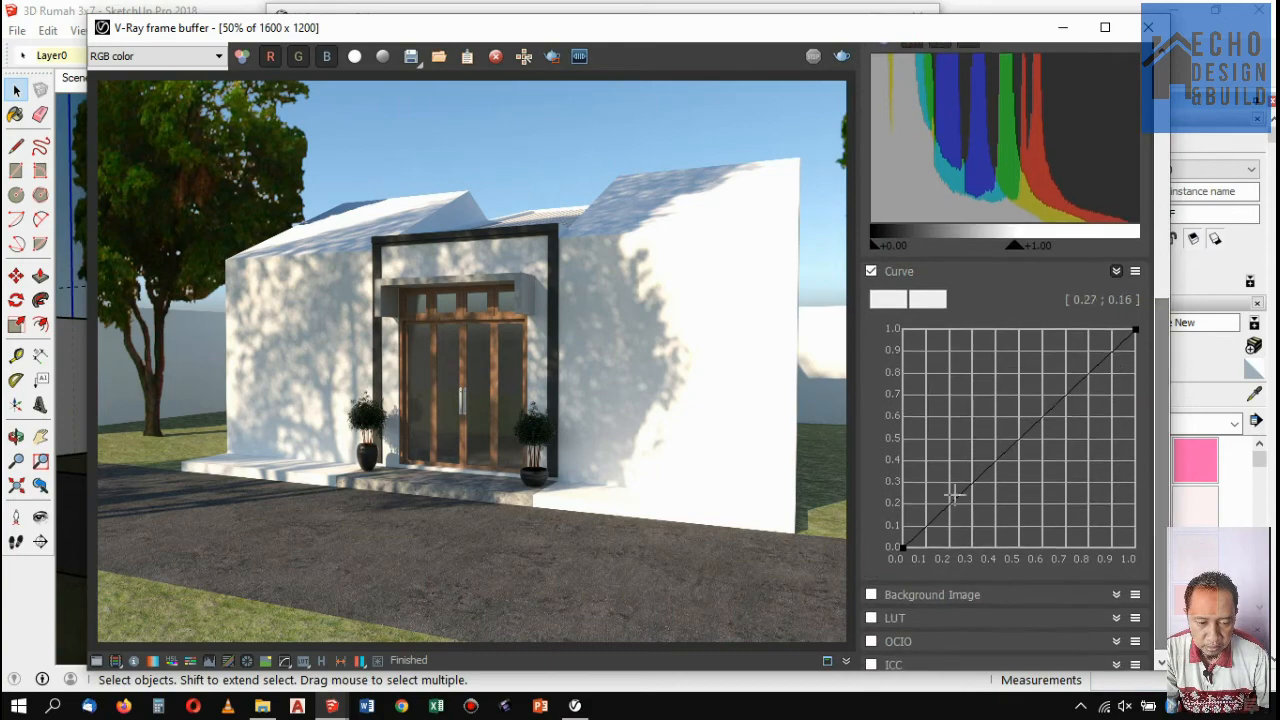
click(1135, 331)
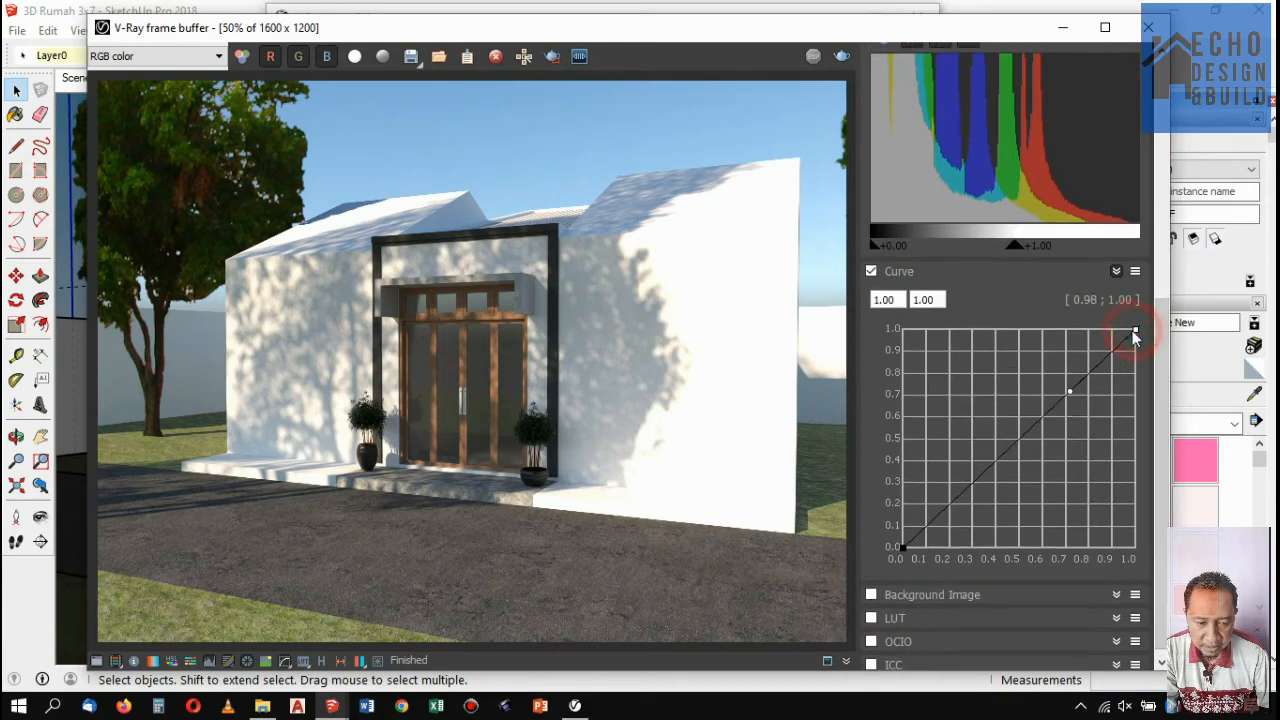
click(871, 271)
Turn off the Levels correction and lower the render's exposure to 0.04.
drag(1163, 422, 1153, 132)
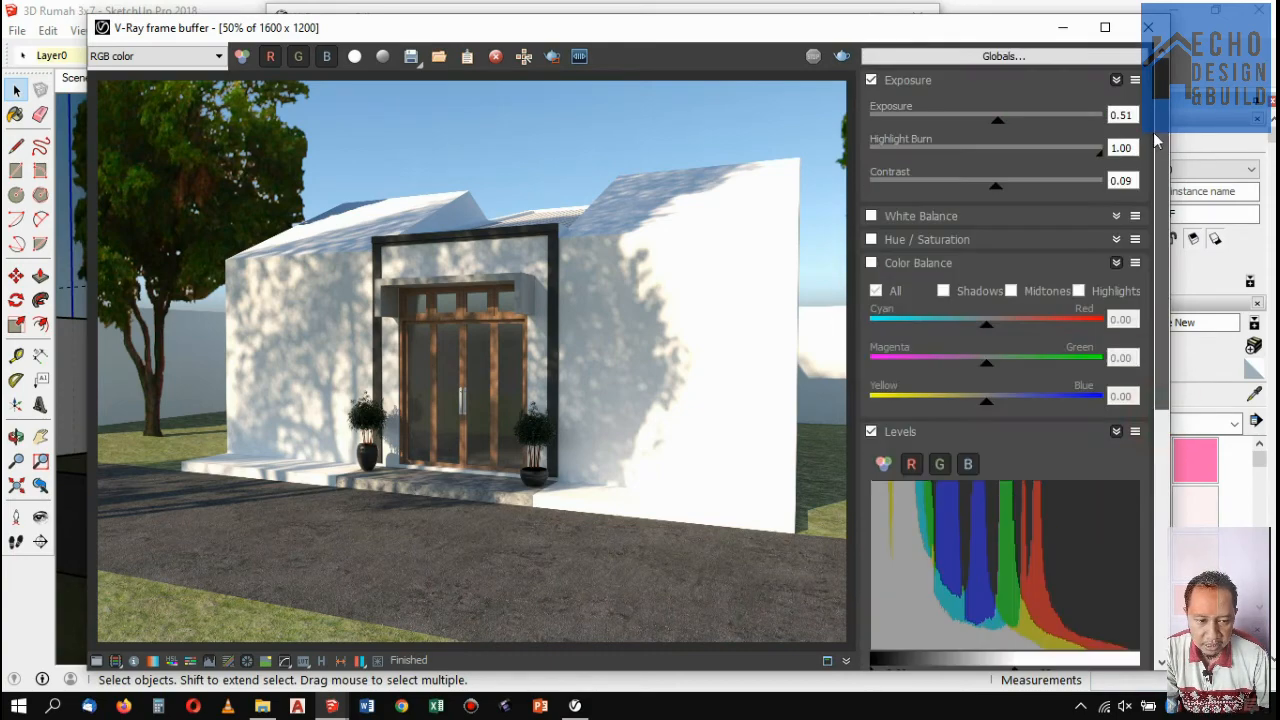
click(871, 431)
click(870, 431)
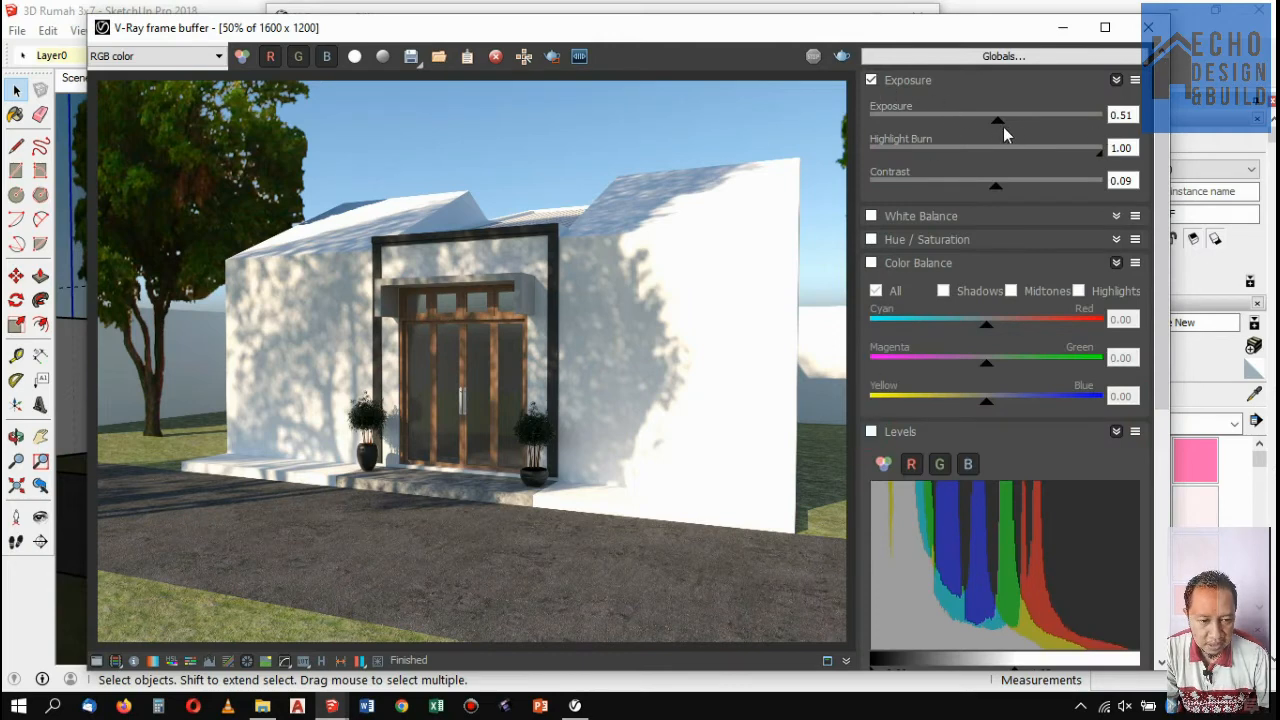
mouse_move(998, 128)
mouse_down()
mouse_move(1009, 126)
mouse_move(989, 126)
mouse_up()
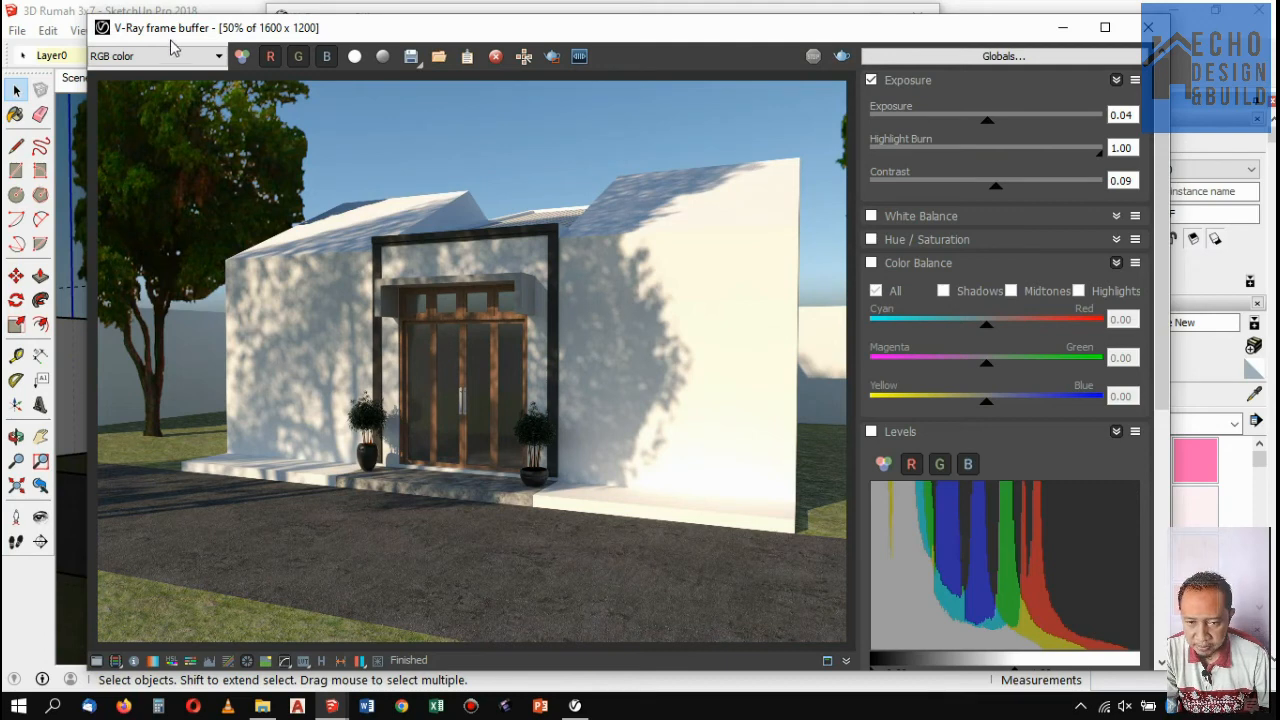
Save the render as a JPEG image file named contoh view 1.jpg in the Pictures folder, replacing the existing file.
click(411, 58)
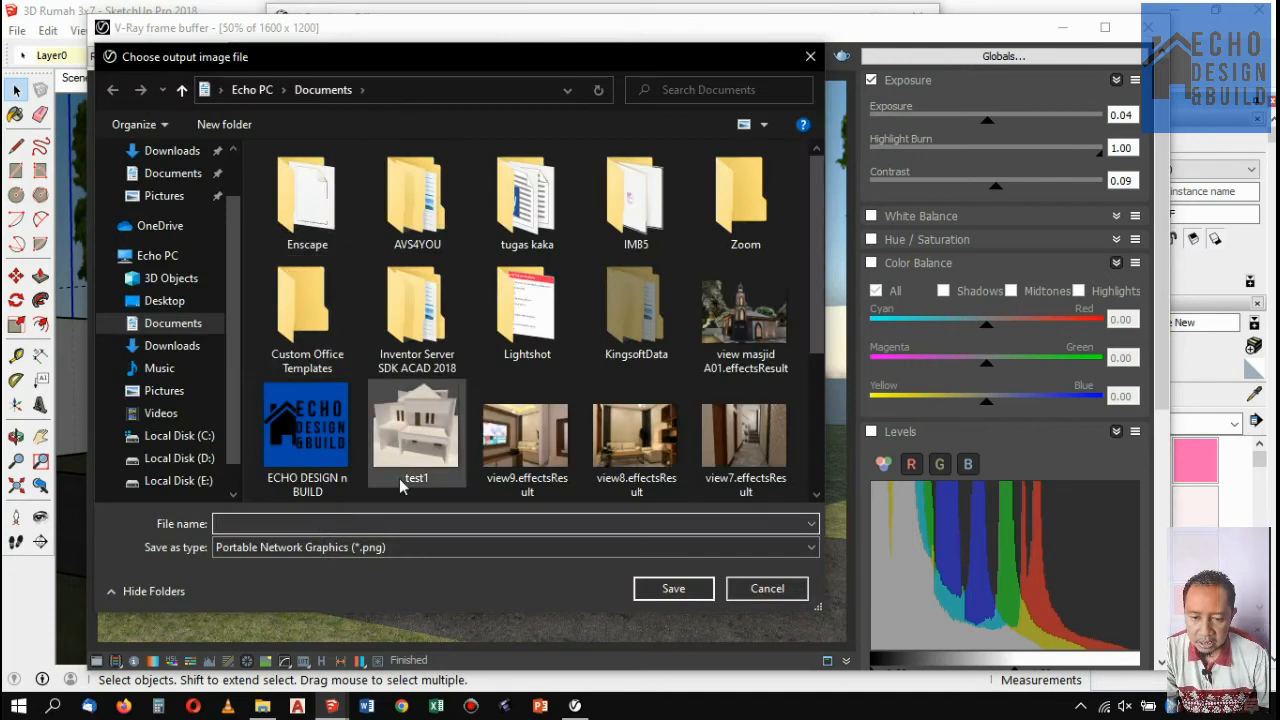
click(332, 550)
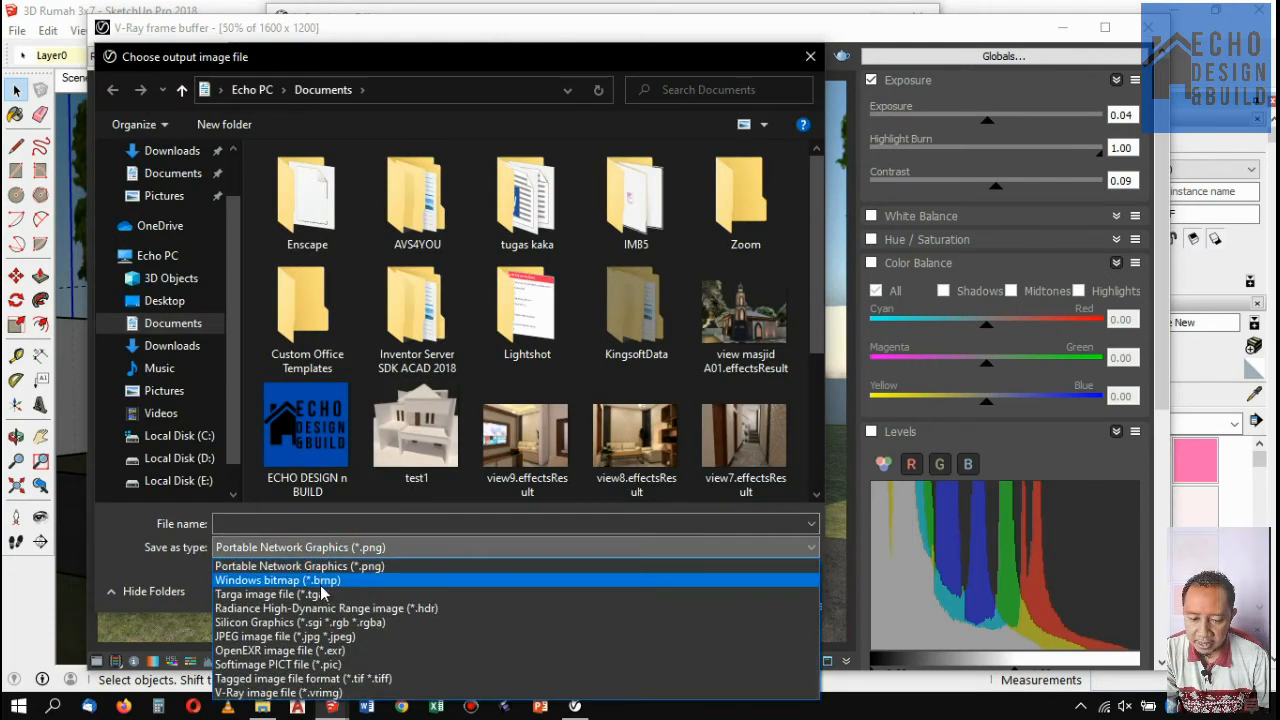
click(312, 638)
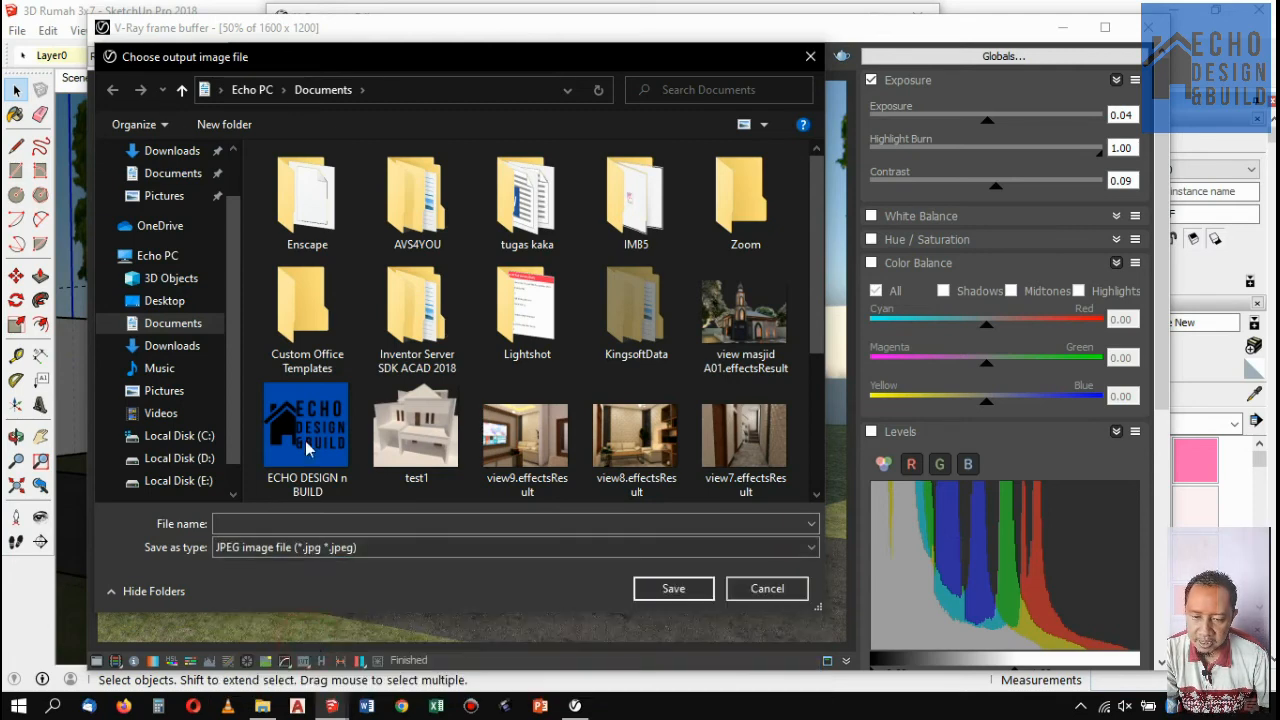
click(164, 196)
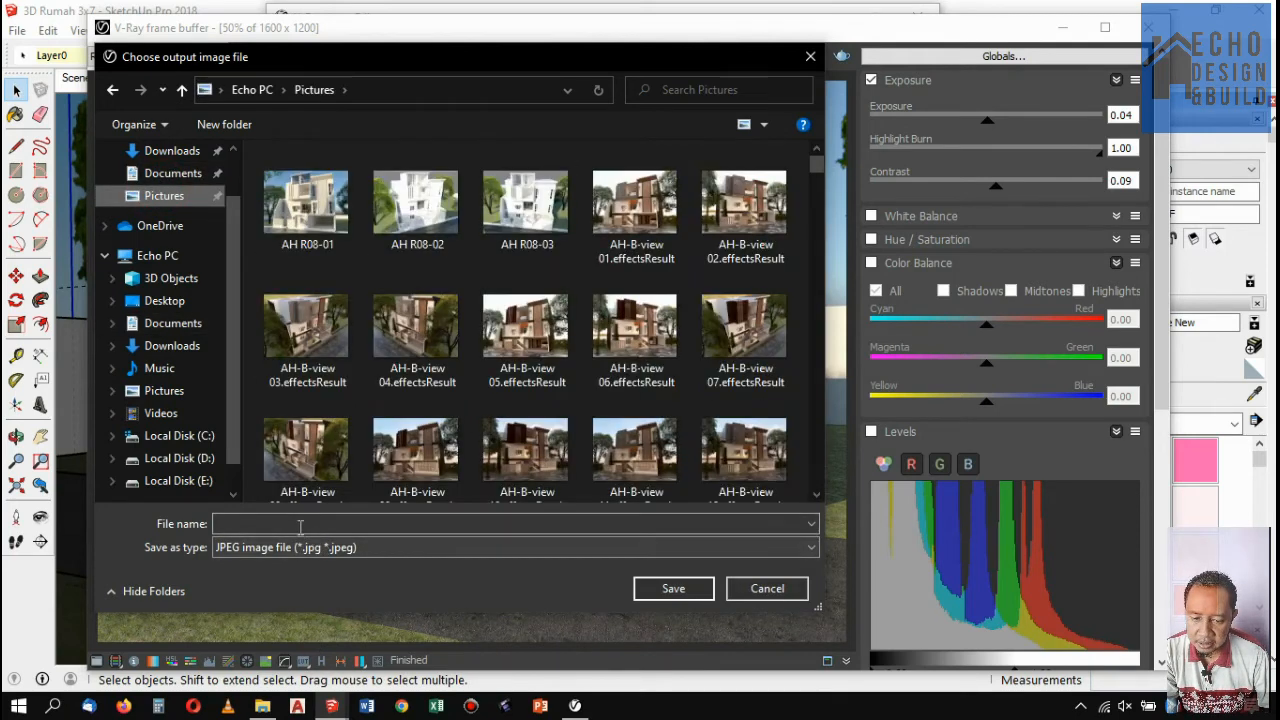
click(258, 522)
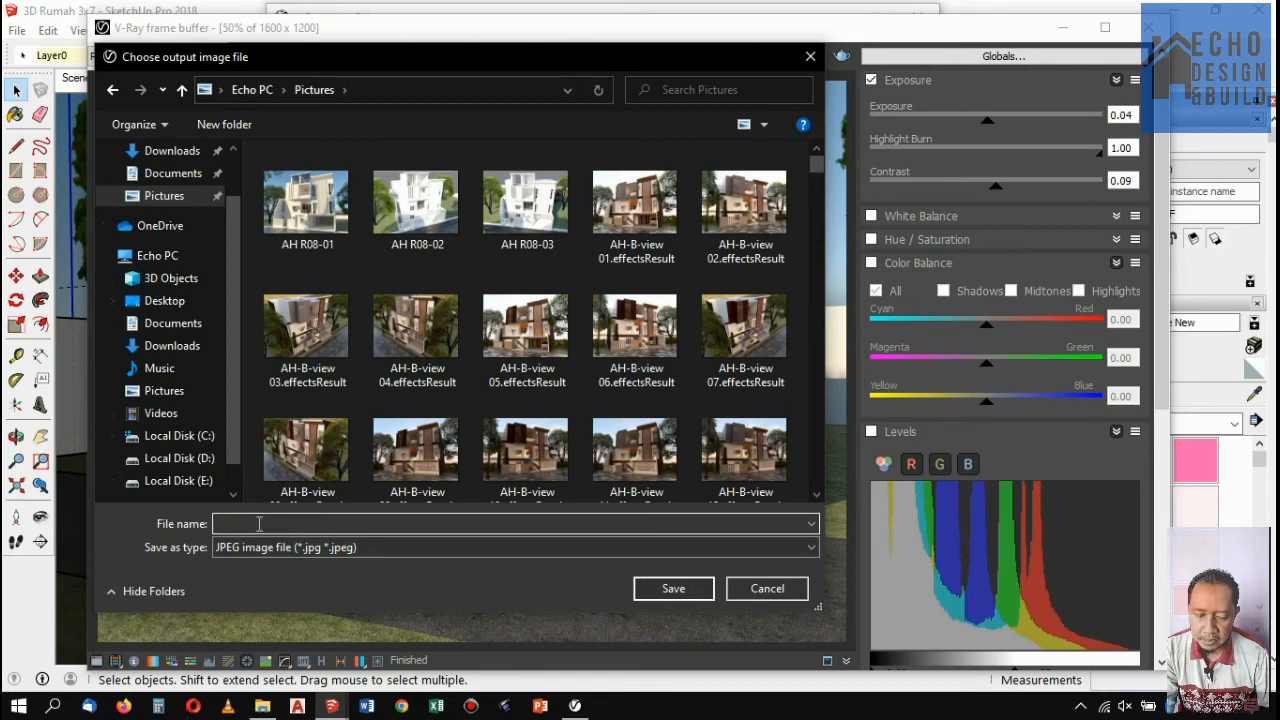
text(conto)
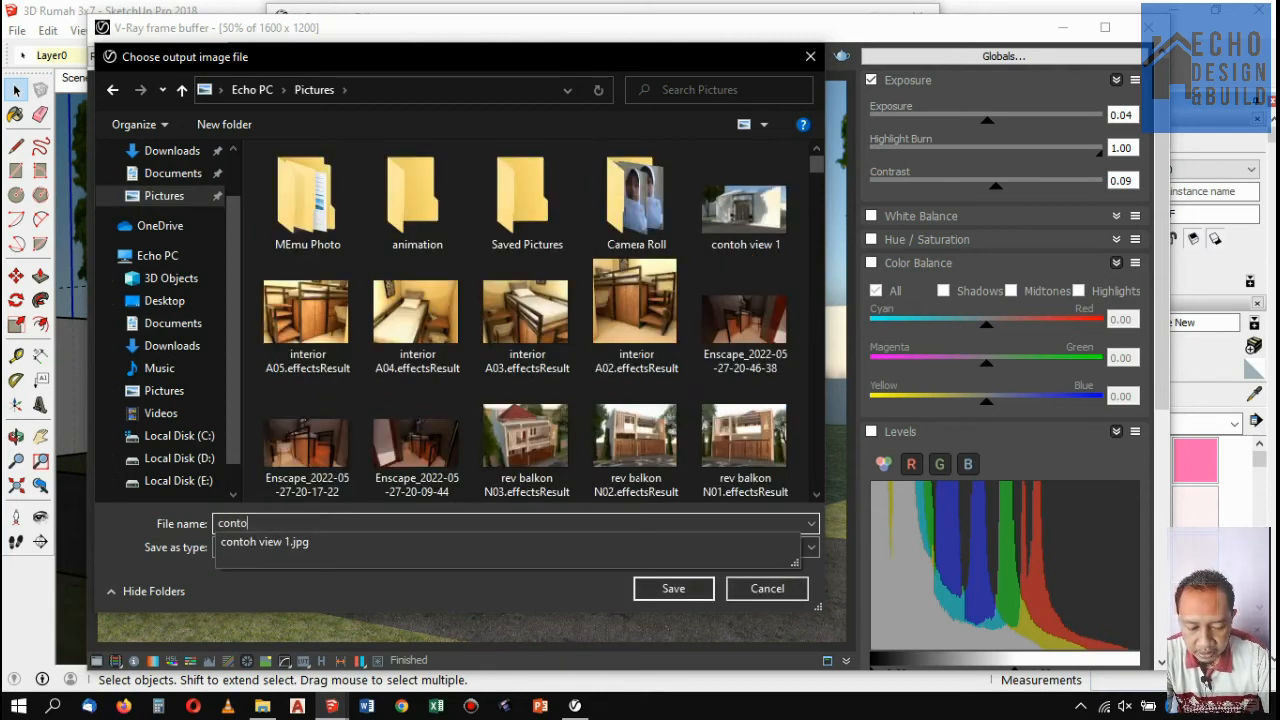
text(h view)
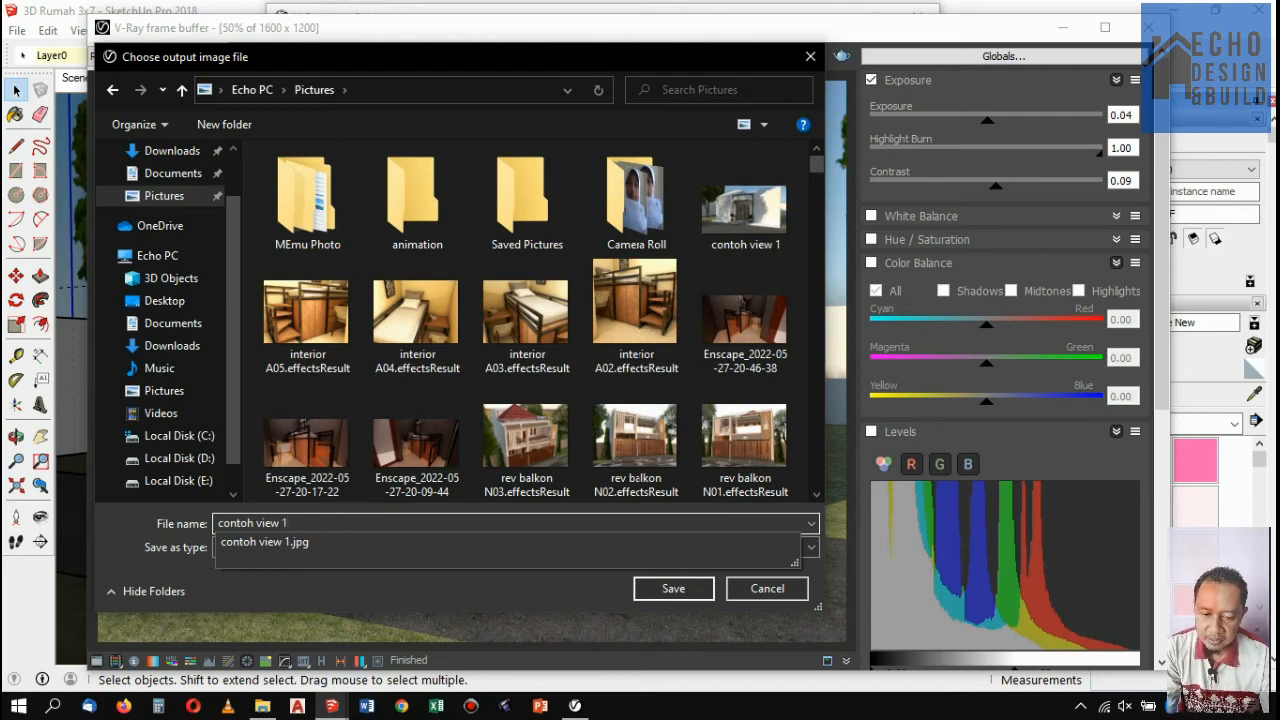
text(1)
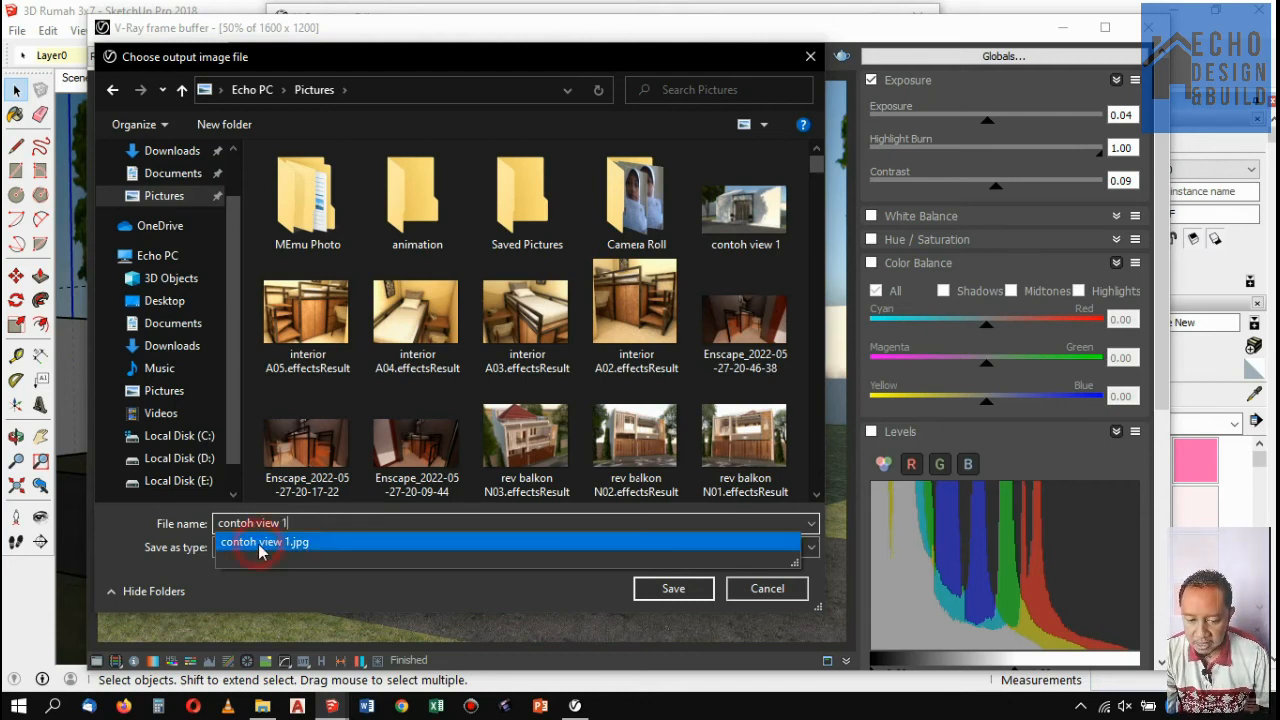
click(262, 542)
click(674, 590)
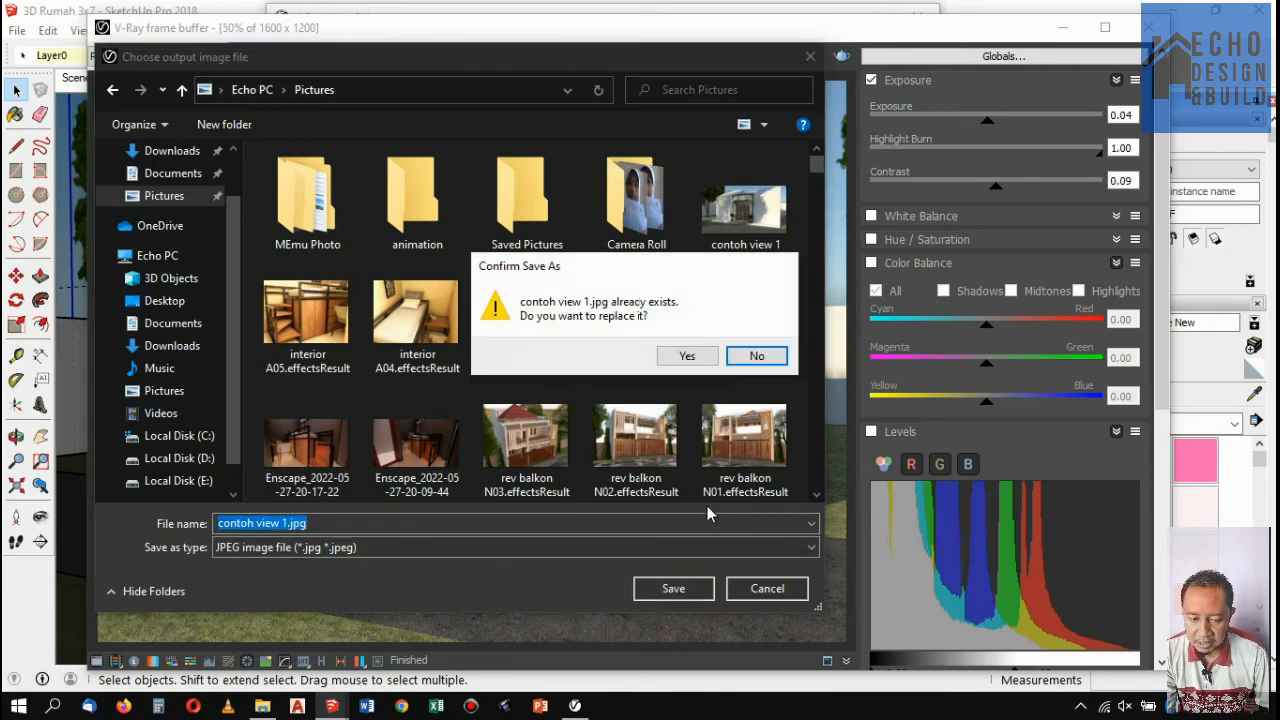
click(690, 358)
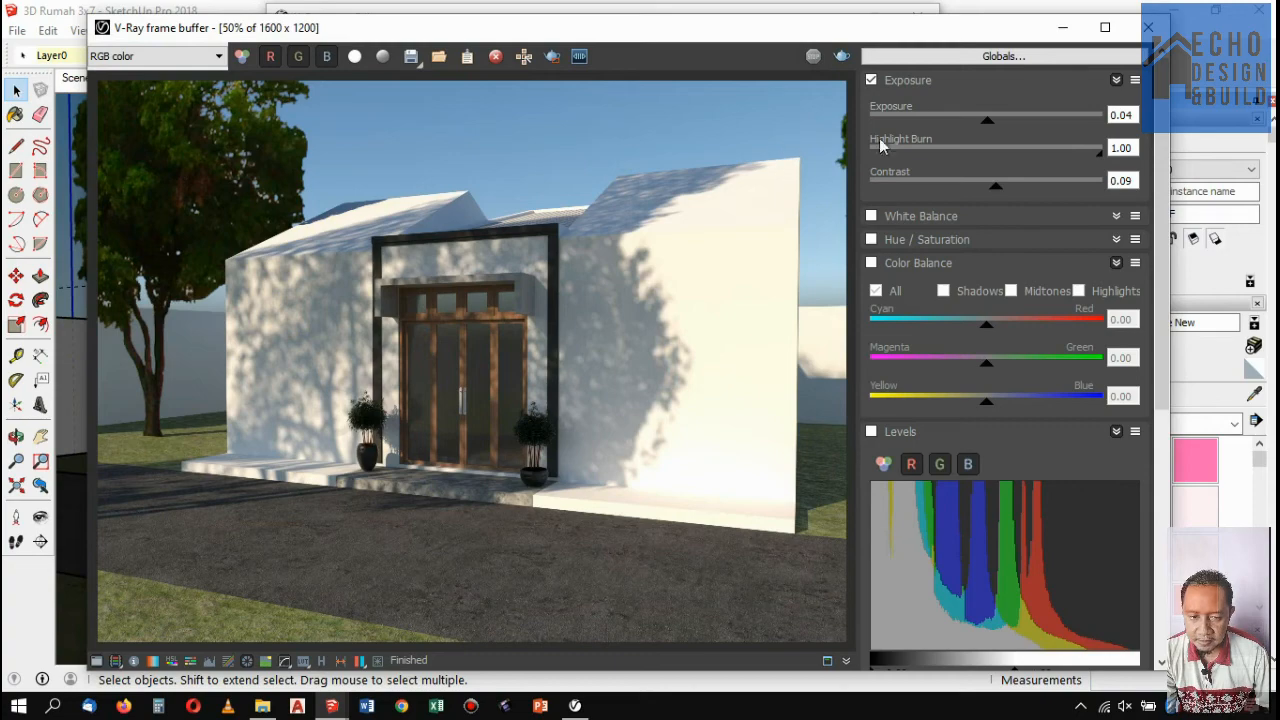
Switch to File Explorer and open the saved contoh view 1 image from the Pictures folder to check it.
click(262, 706)
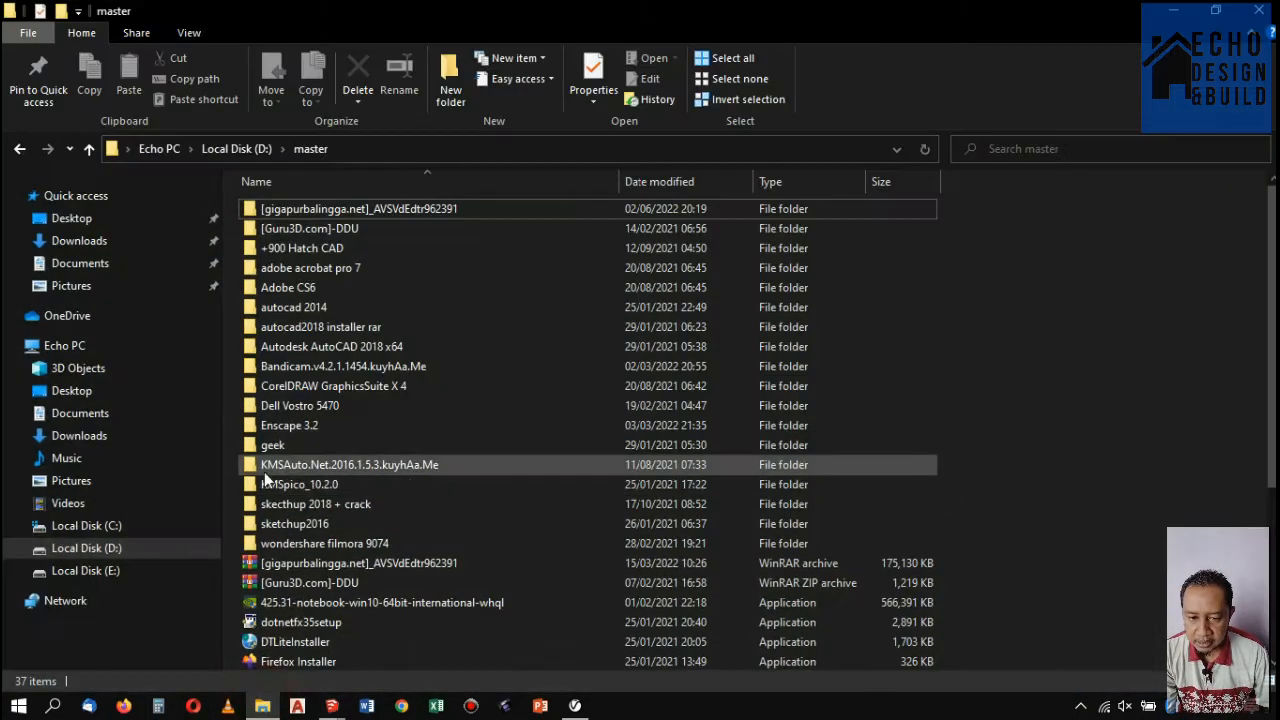
click(80, 286)
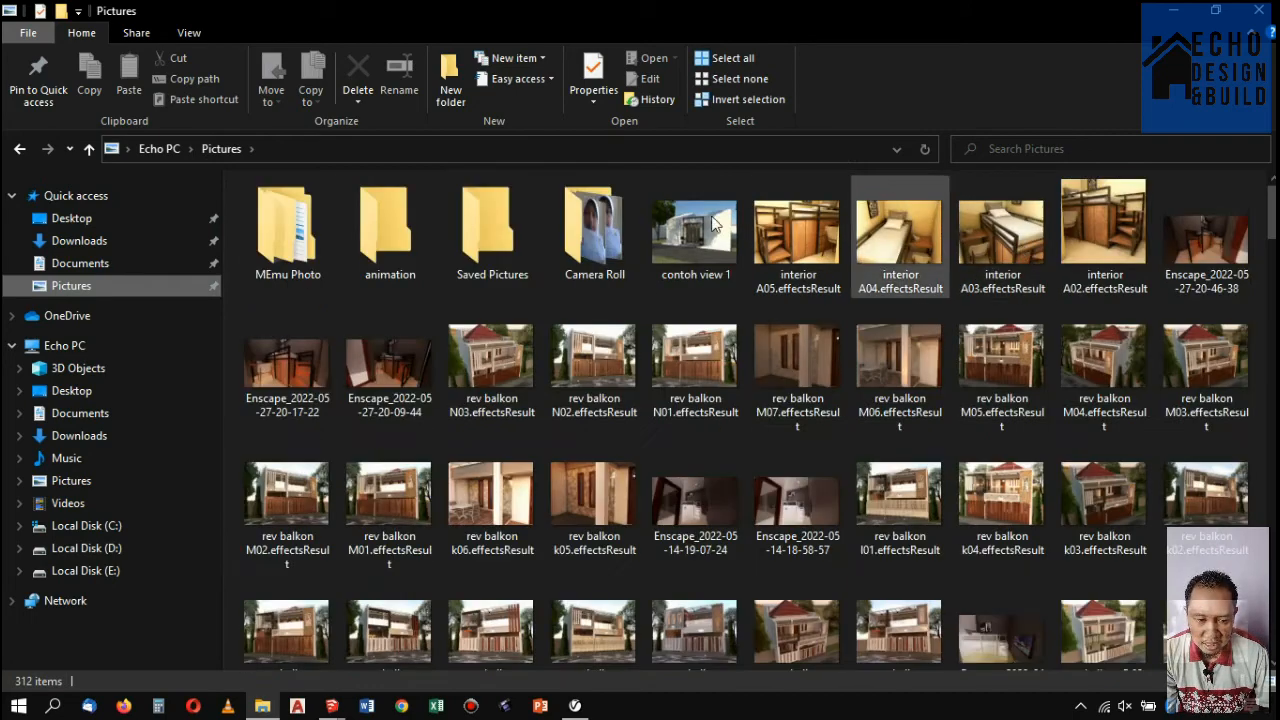
click(672, 226)
double_click(672, 226)
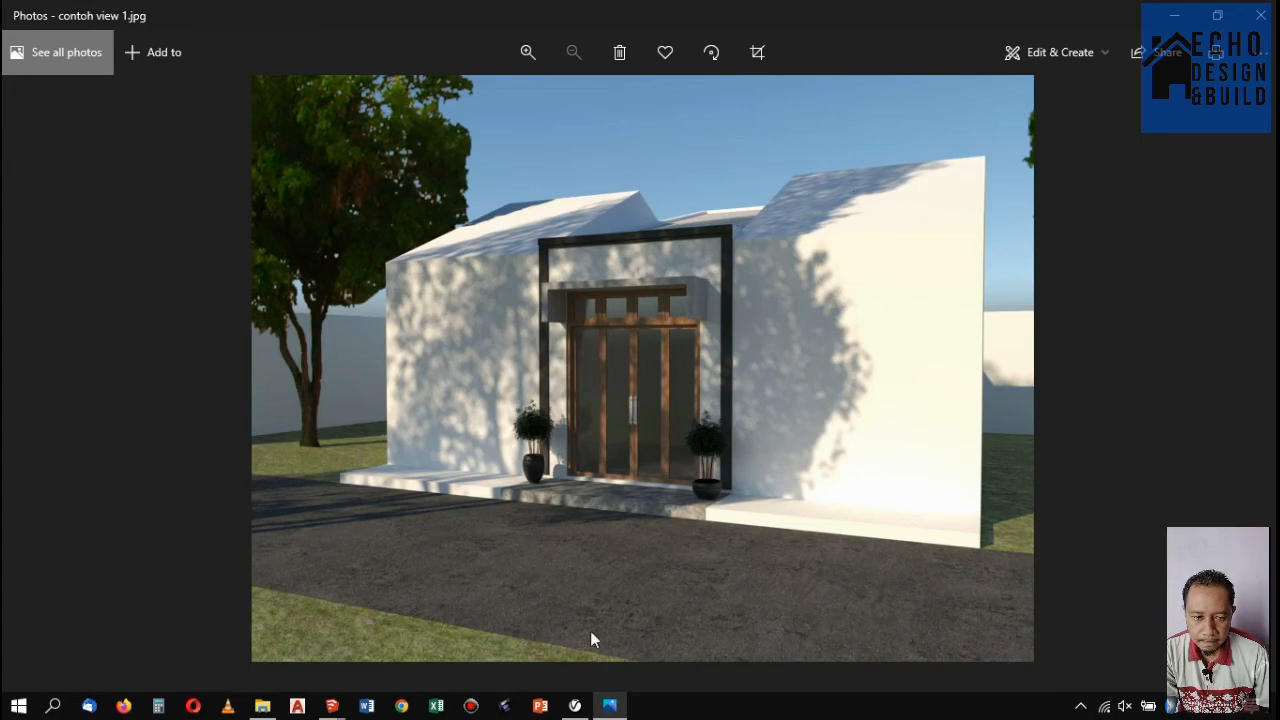
Switch back to V-Ray, close the frame buffer and set the renderer's quality to Medium.
click(575, 705)
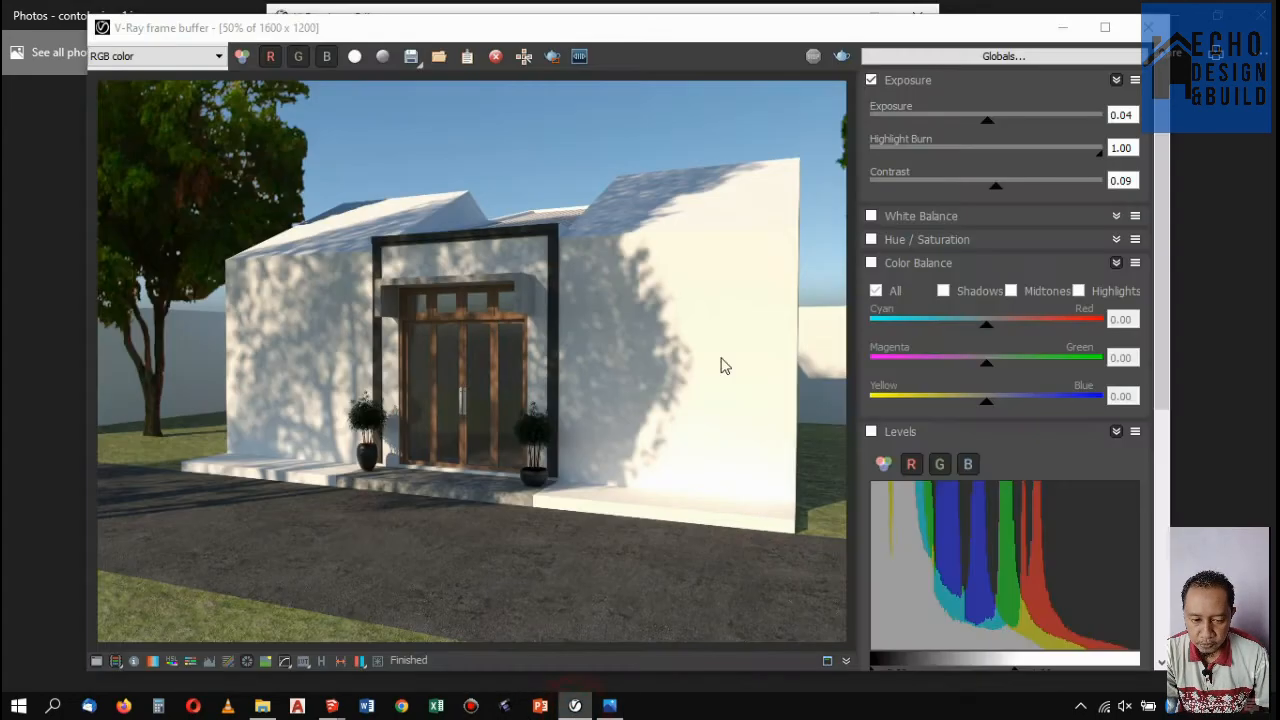
click(1129, 32)
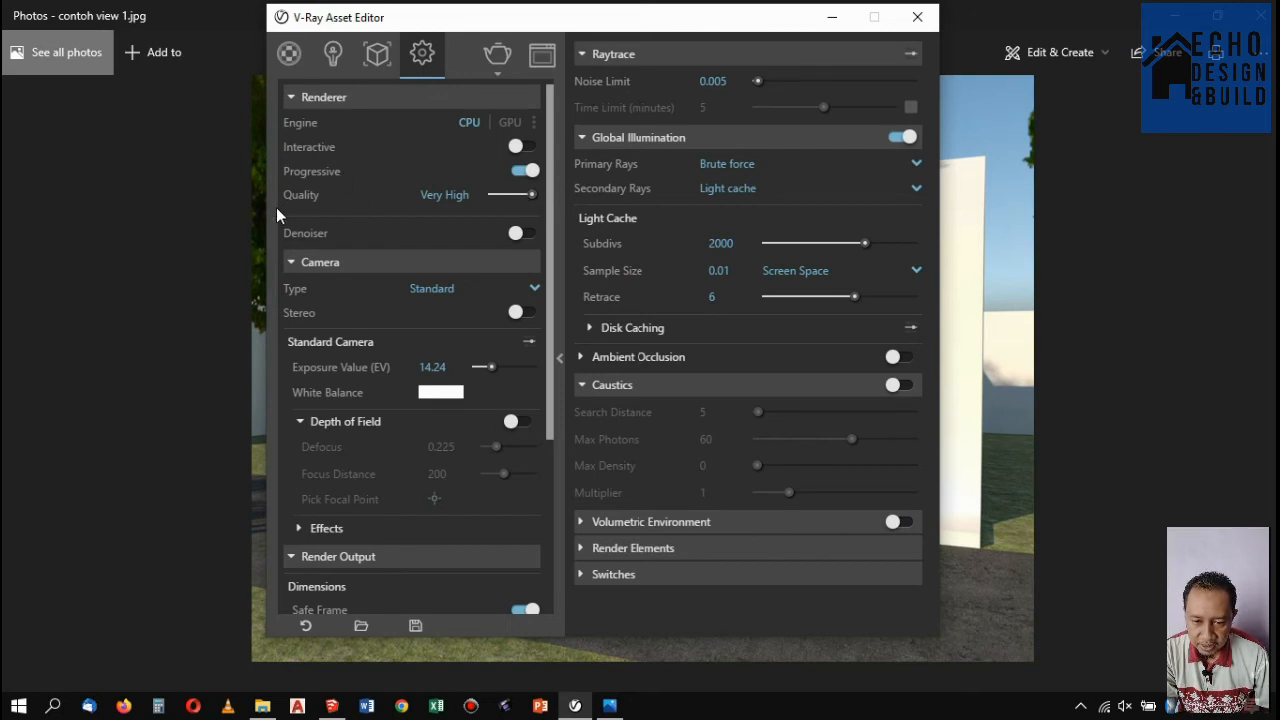
click(515, 204)
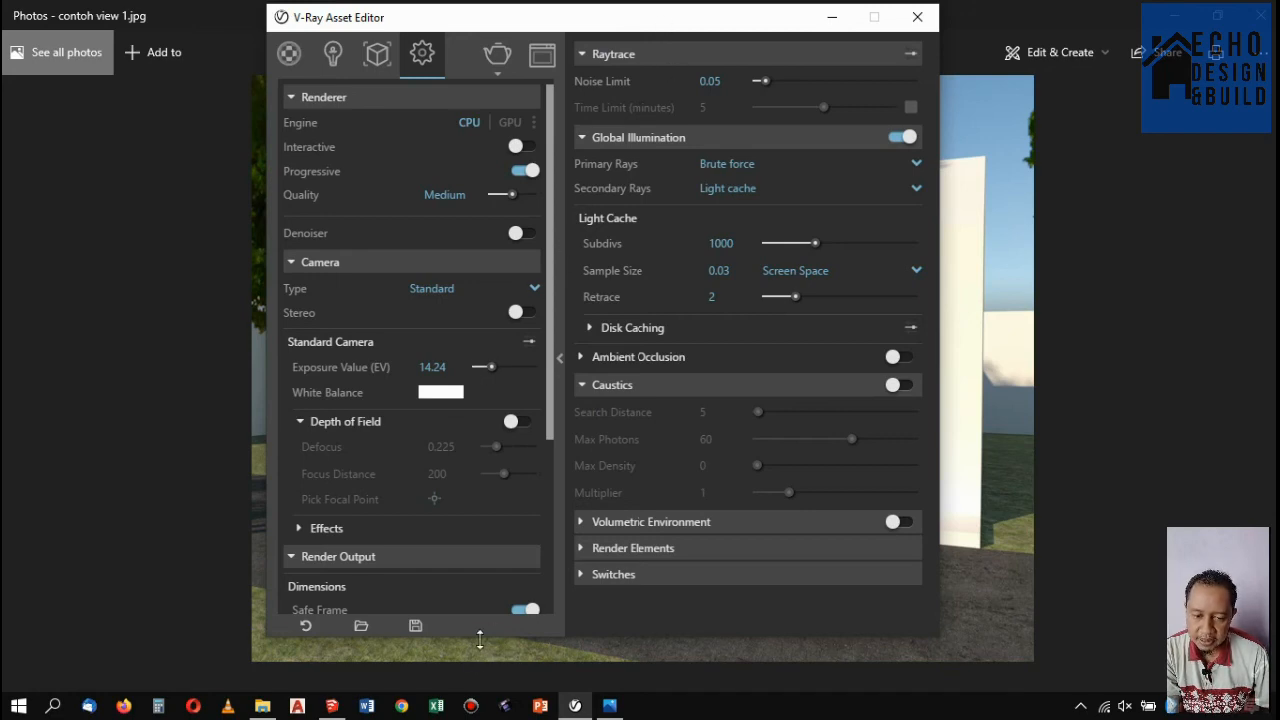
Bring SketchUp to the front and close the V-Ray Asset Editor.
click(332, 706)
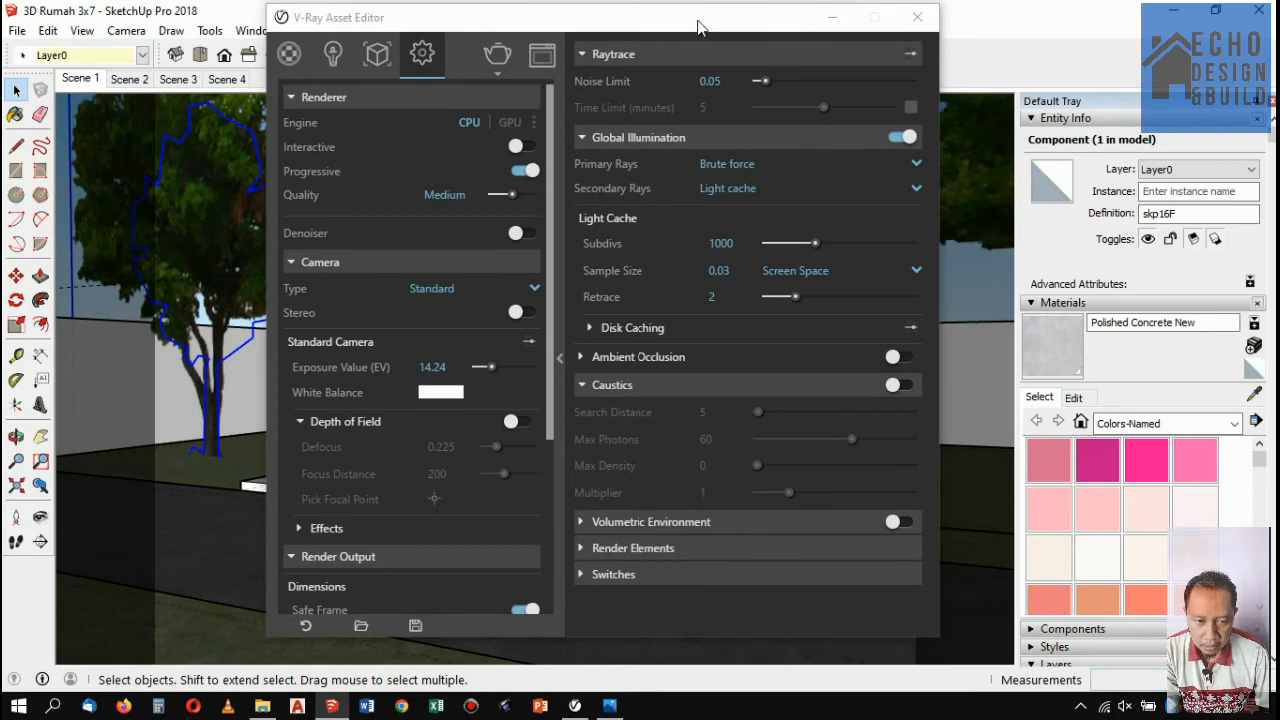
click(760, 22)
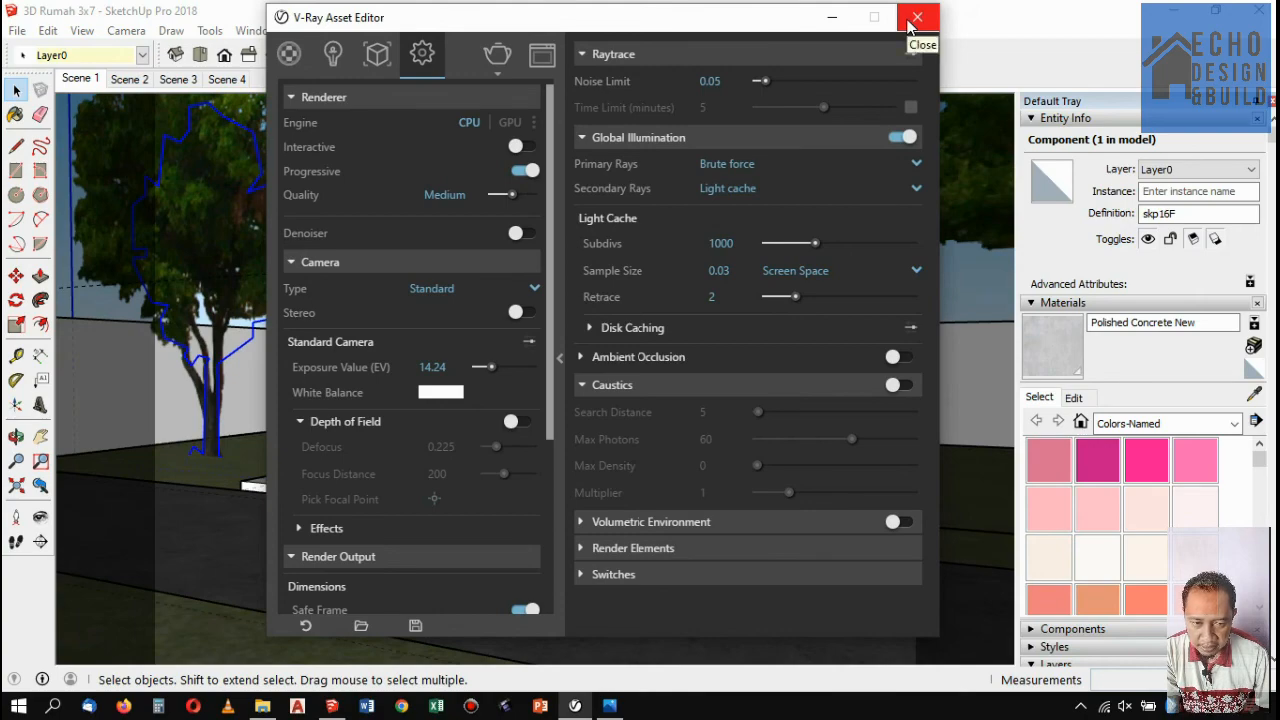
click(916, 18)
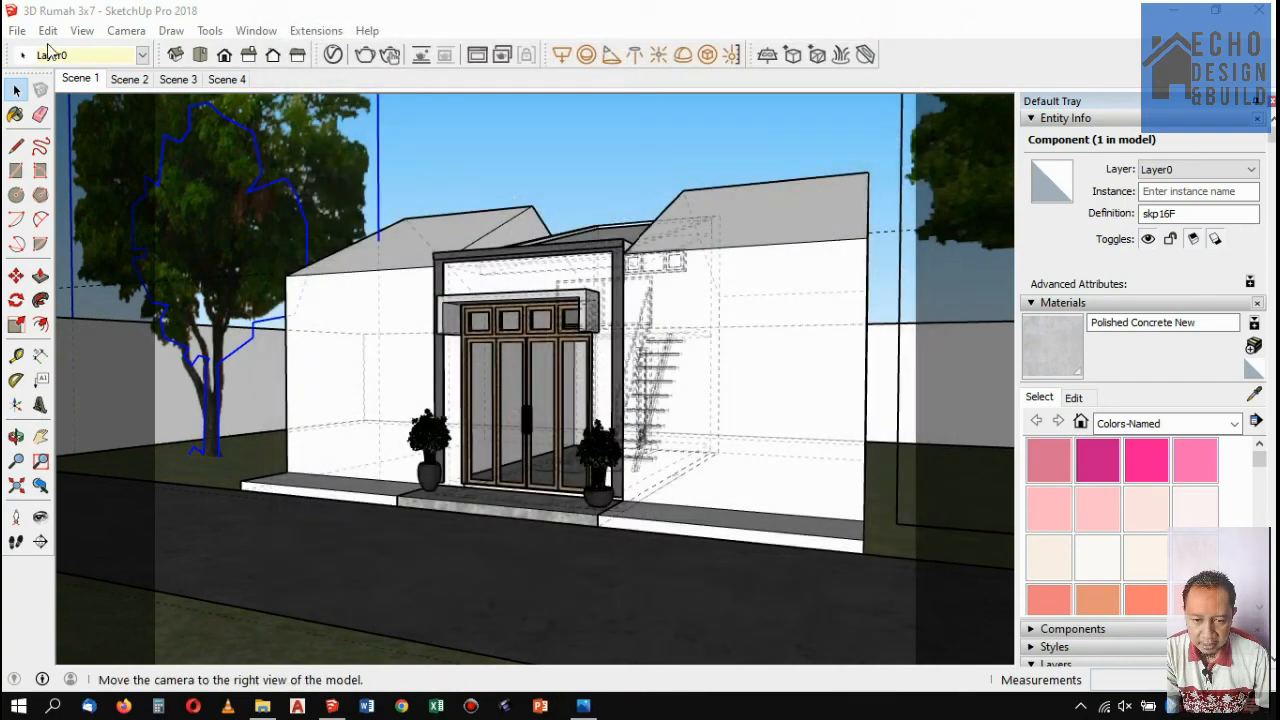
Save the SketchUp model and reopen the V-Ray Asset Editor.
click(17, 31)
click(42, 99)
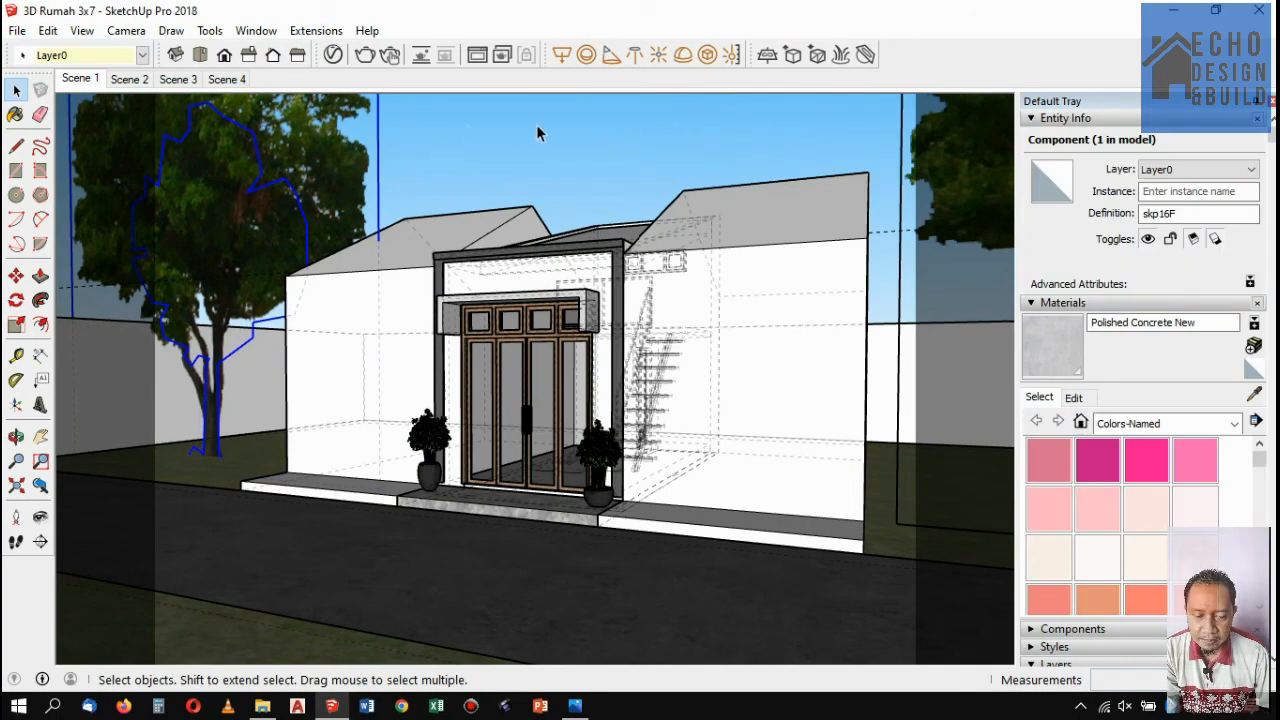
click(333, 55)
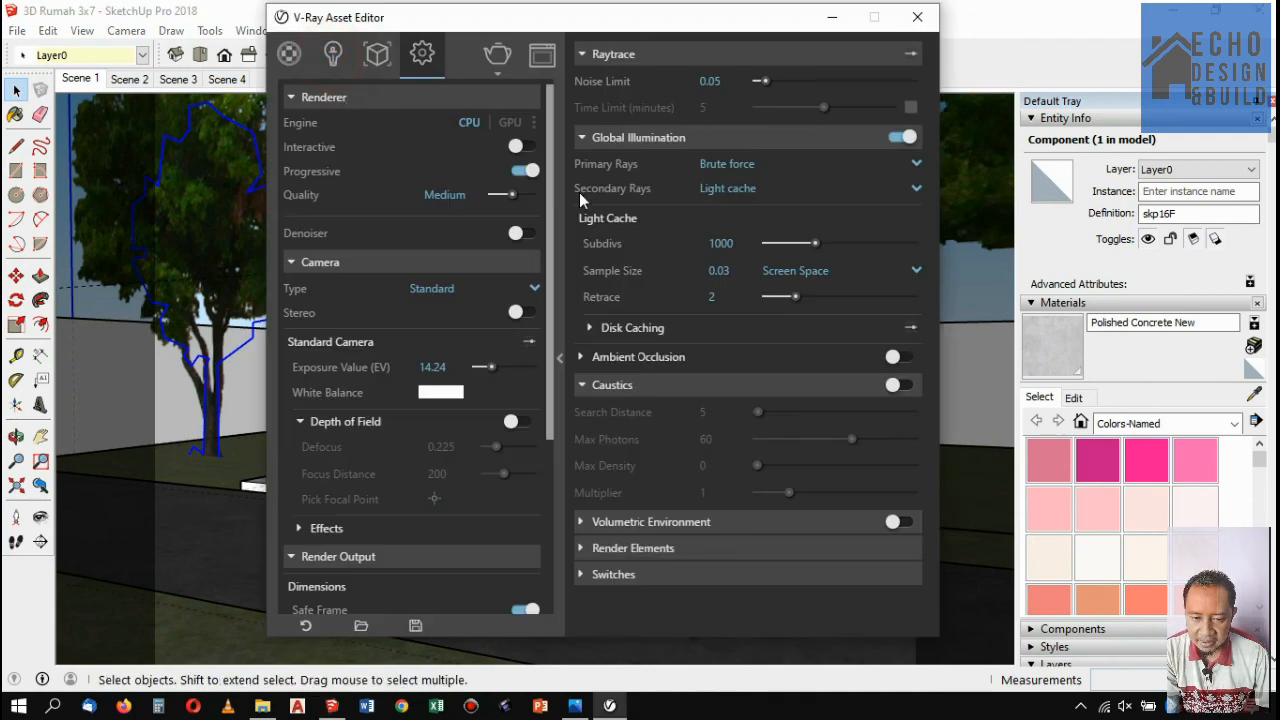